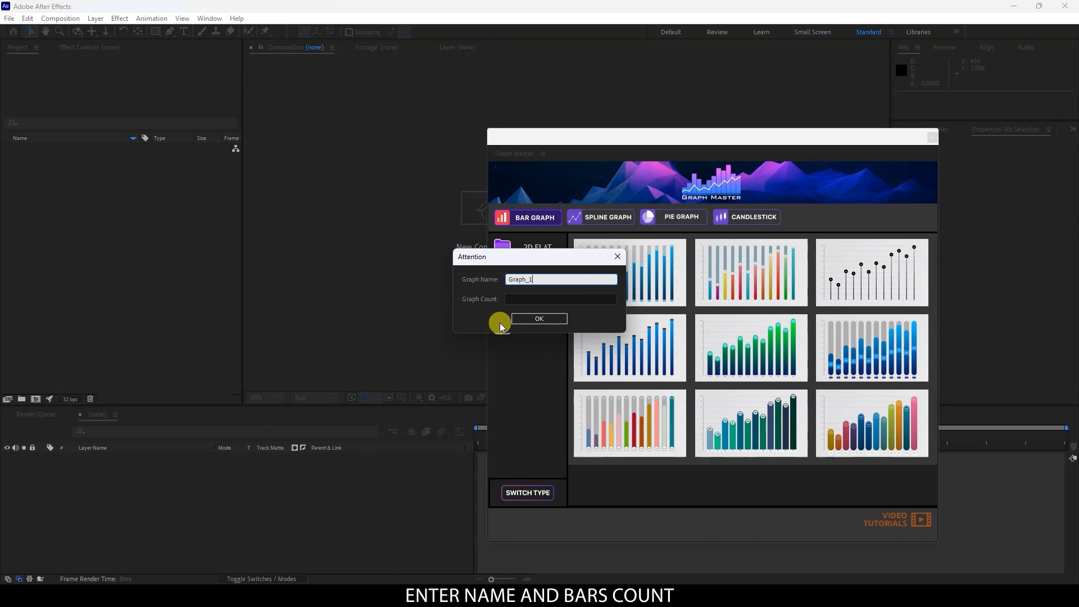
# - Create the bar graph named Graph_1 with a graph count of 4 and close the graph library
pyautogui.click(513, 299)
pyautogui.click(528, 319)
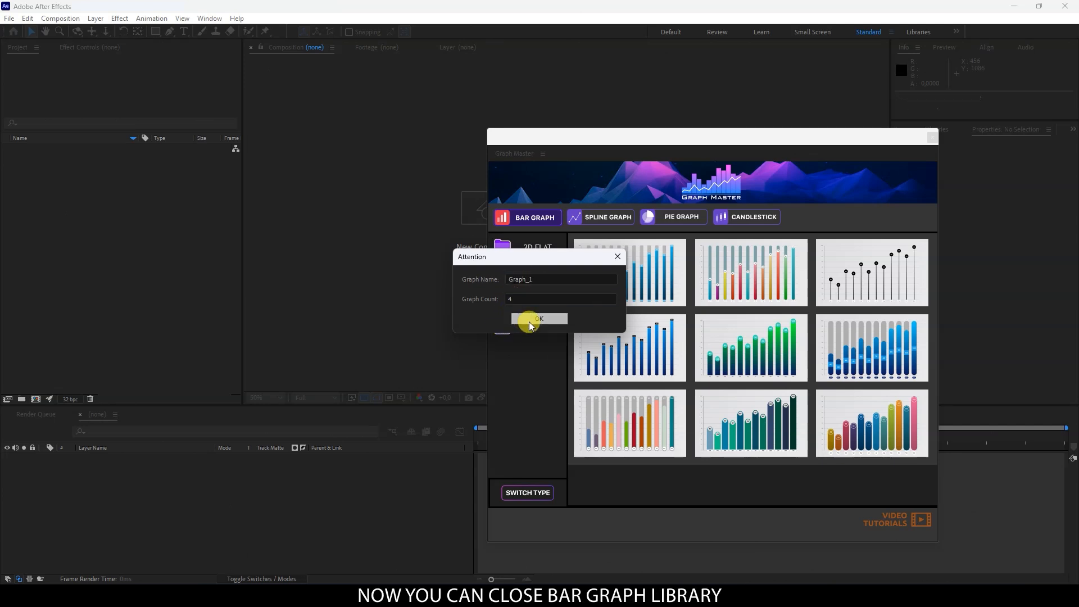
pyautogui.click(932, 137)
# - Hide the Properties panel
pyautogui.click(209, 18)
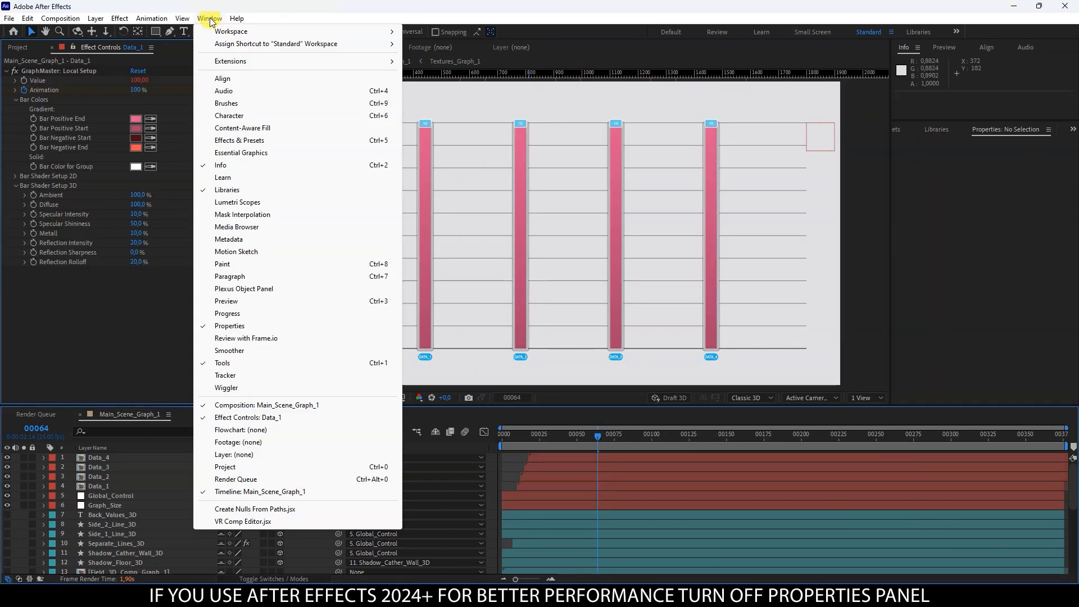
pyautogui.click(237, 331)
# - Set the values of the Data_1 to Data_4 bars to 30, 60, 70 and 90
pyautogui.click(99, 456)
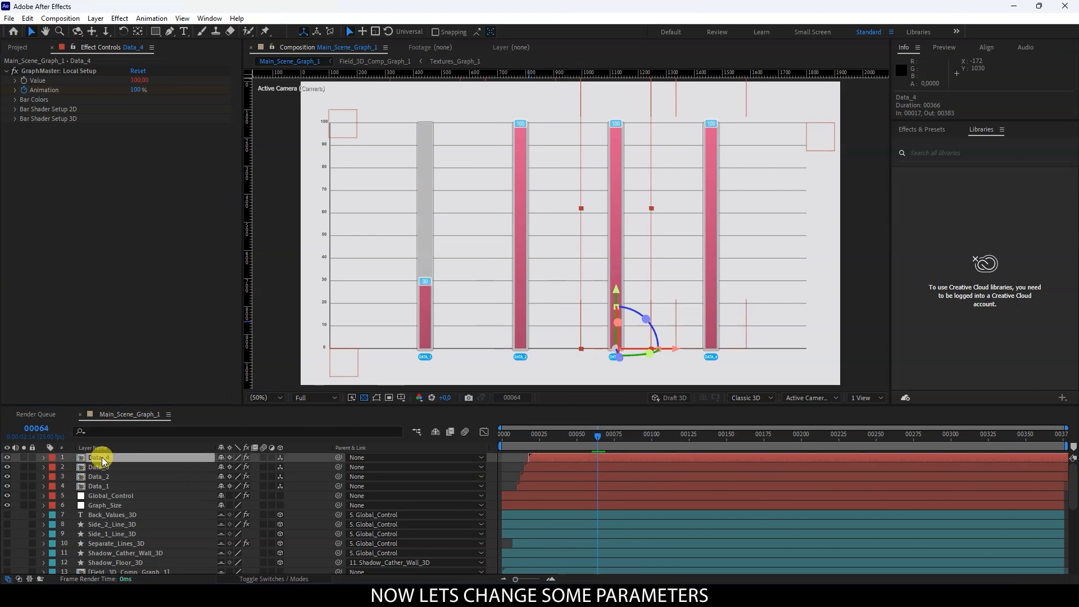
# - Set the graph's Min Value to -300 in the Global_Control layer
pyautogui.click(112, 496)
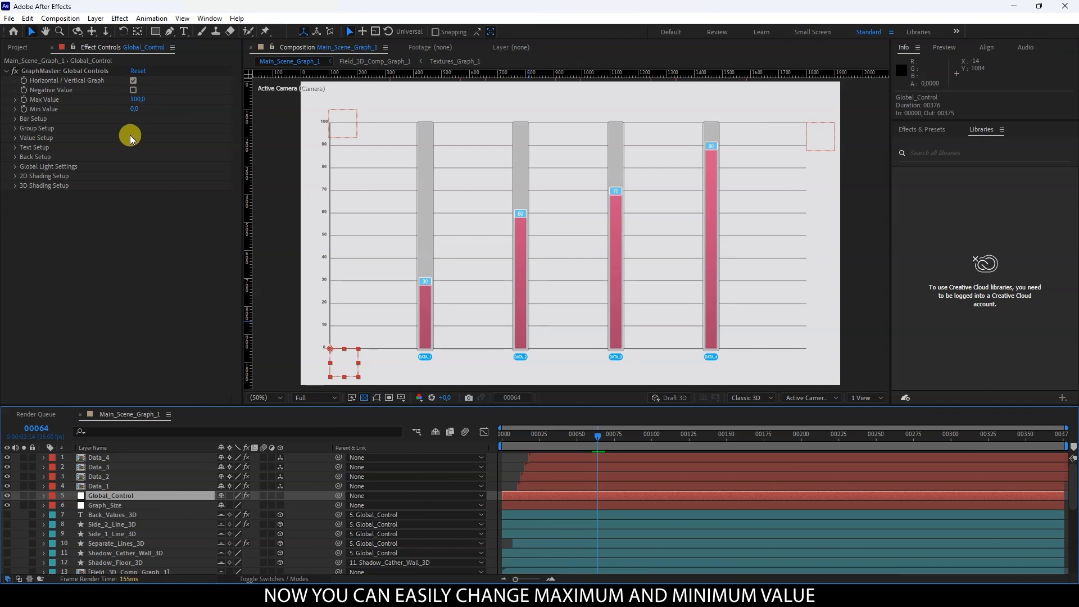
pyautogui.click(136, 109)
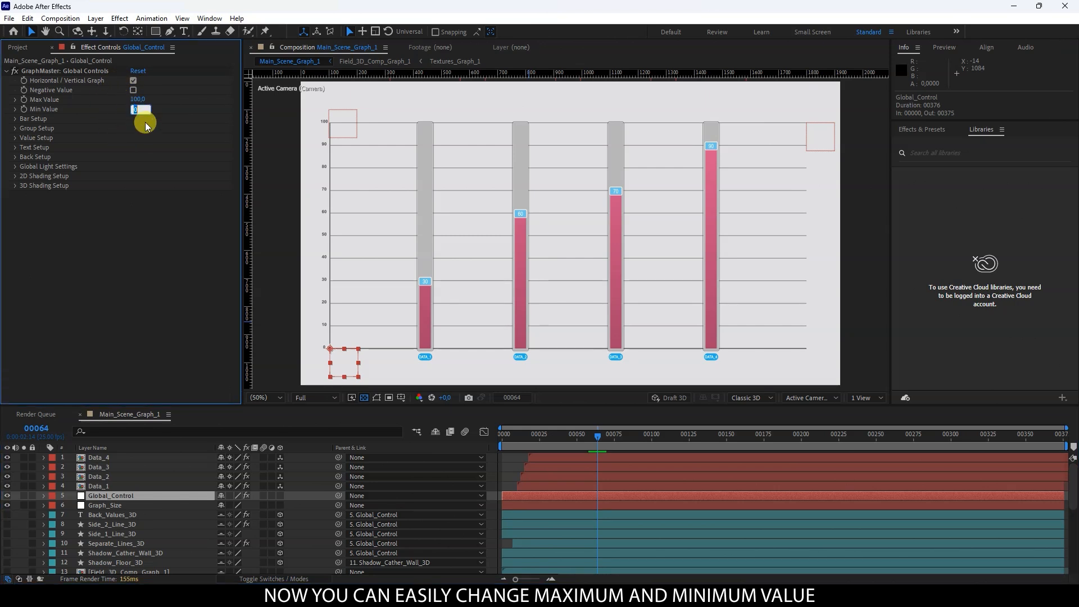
pyautogui.write('-')
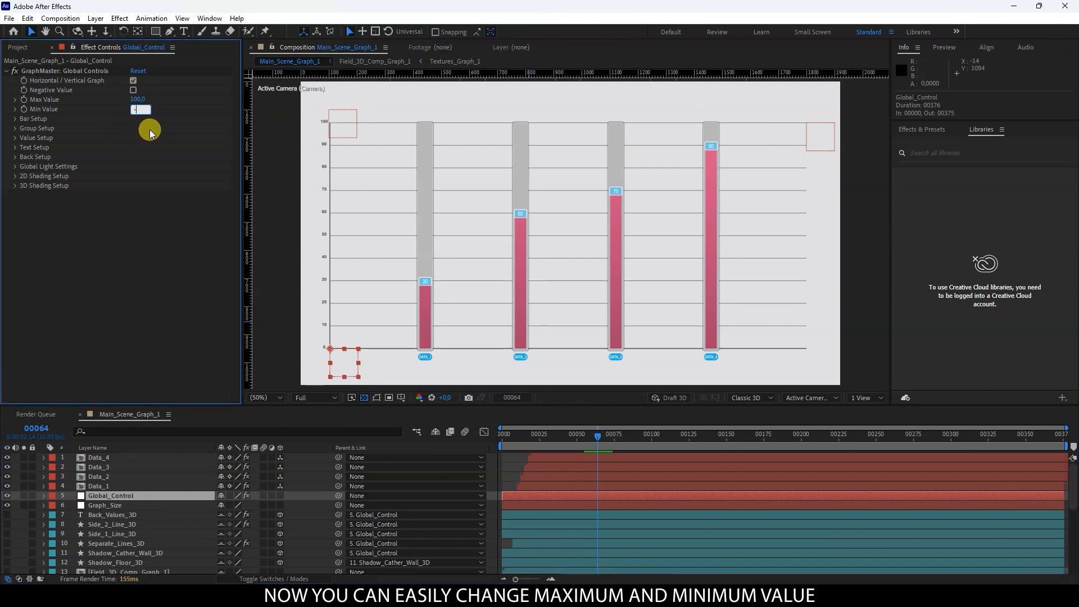
pyautogui.write('300')
pyautogui.press('Return')
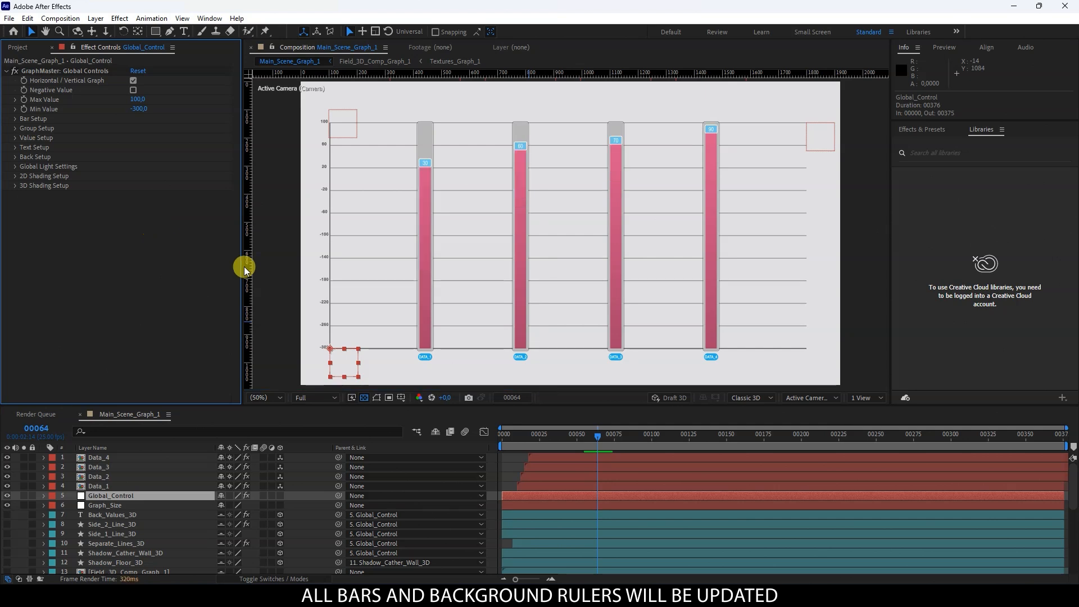
pyautogui.click(490, 484)
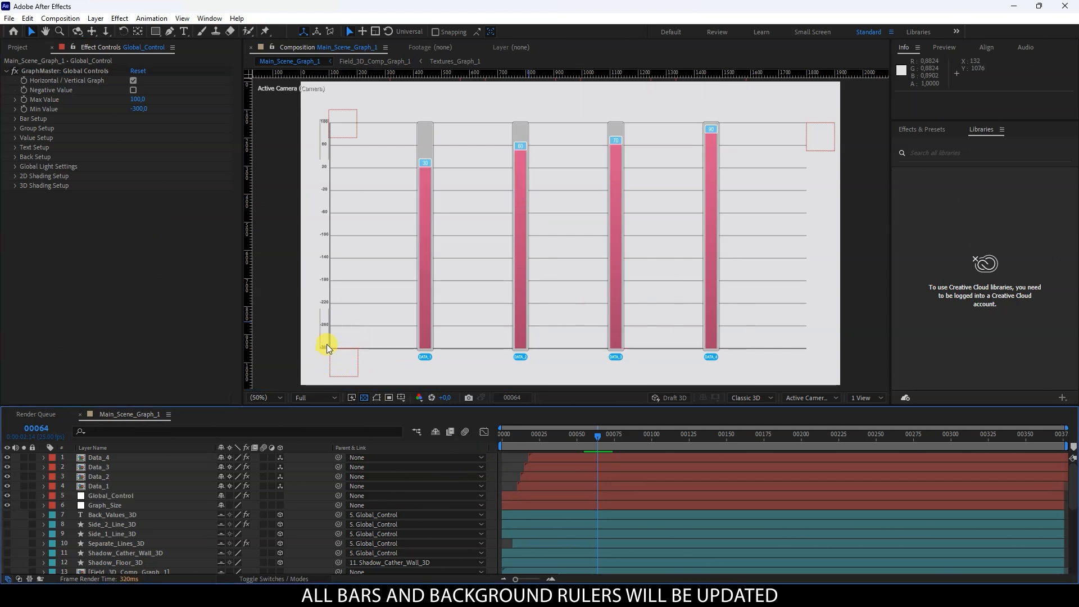
# - Enable Negative Value in Global_Control and set the Data_1 bar's value to -180
pyautogui.click(109, 263)
pyautogui.click(133, 91)
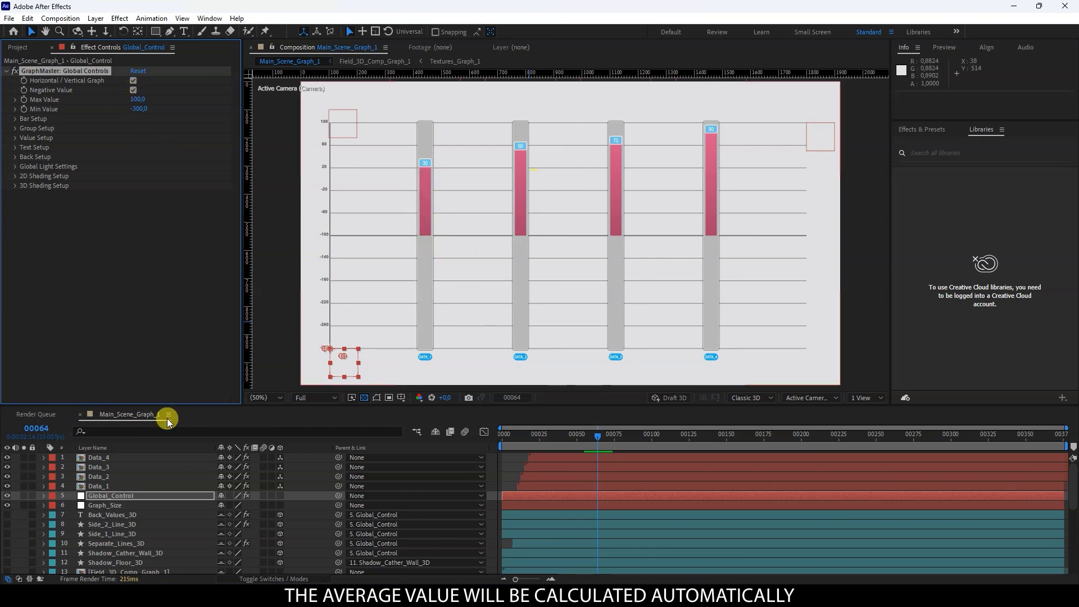
pyautogui.click(106, 486)
pyautogui.click(138, 81)
pyautogui.write('-180')
pyautogui.press('Return')
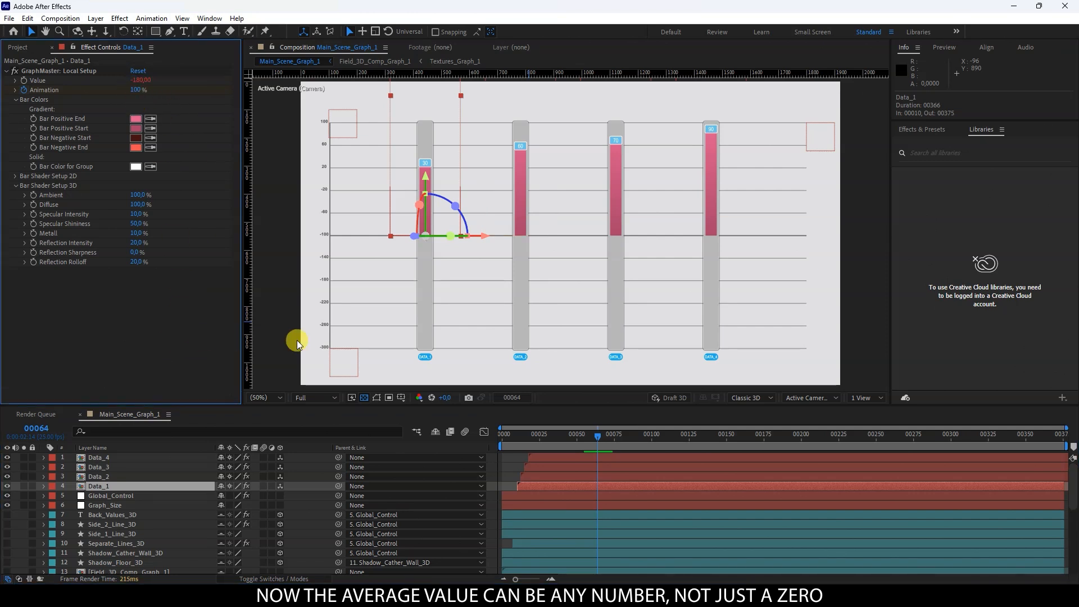
# - Set the graph's Max Value to 300 in the Global_Control layer
pyautogui.click(103, 495)
pyautogui.click(138, 100)
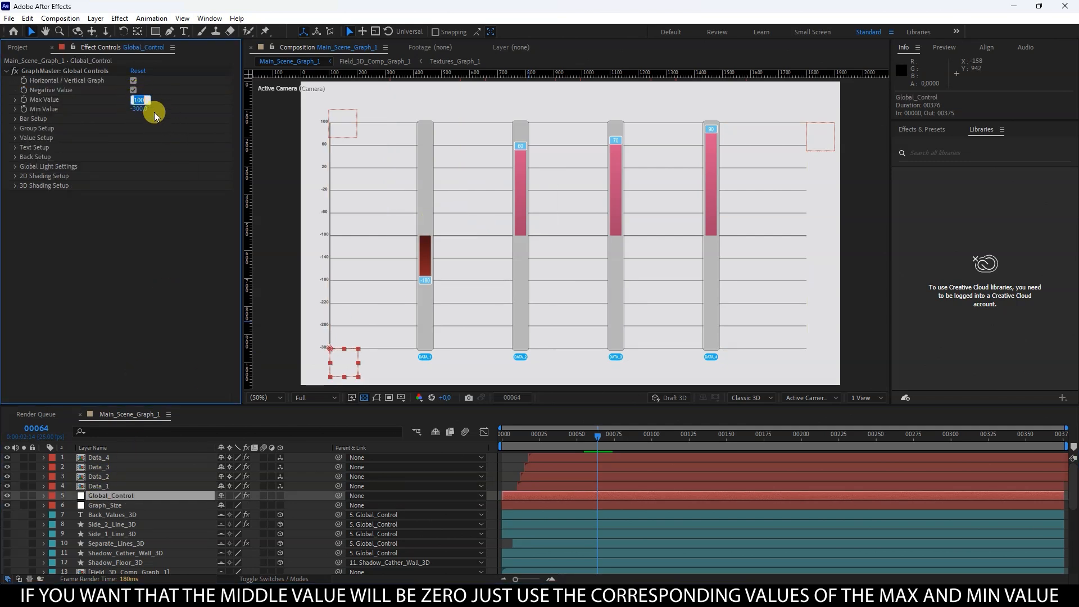
pyautogui.write('300')
pyautogui.press('Return')
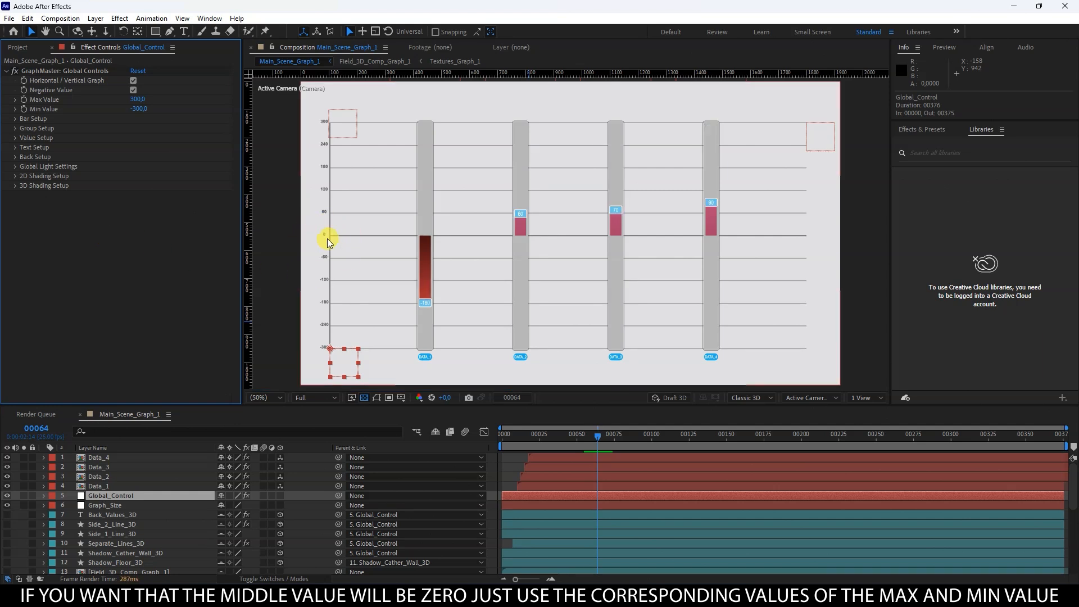
# - Set the Data_1 bar's value to 240 and turn off Negative Value in Global_Control
pyautogui.click(100, 486)
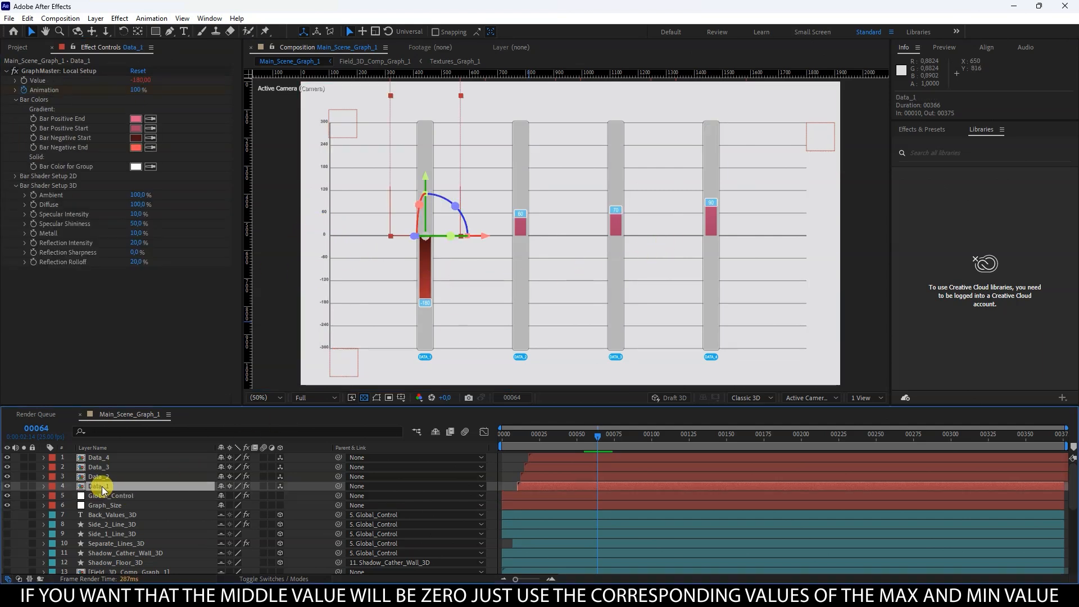
pyautogui.click(113, 497)
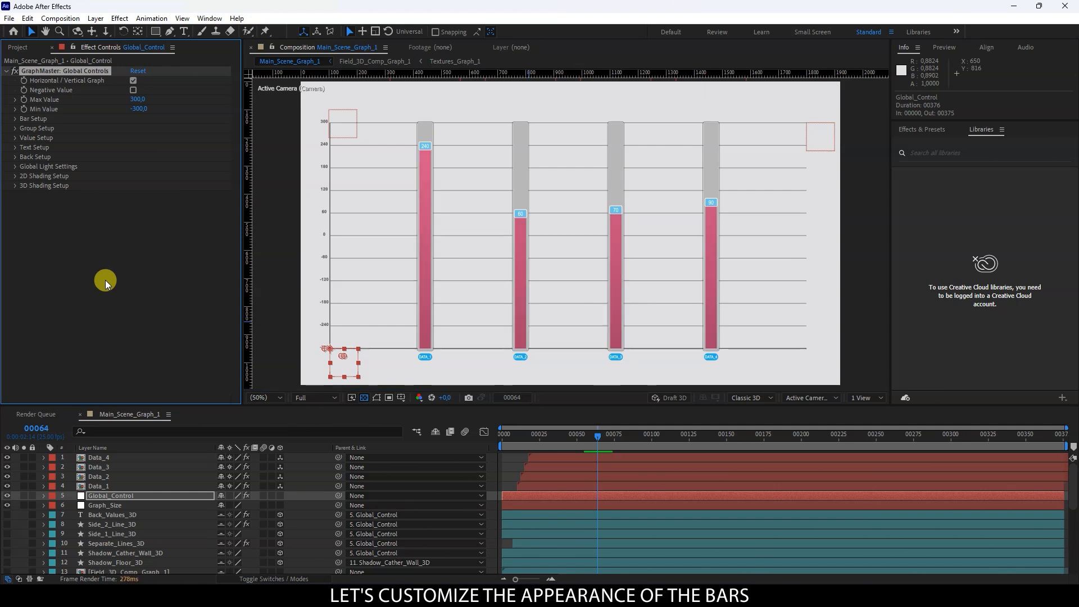
# - Set the Bar Width to 60 in Global_Control's Bar Setup
pyautogui.click(16, 119)
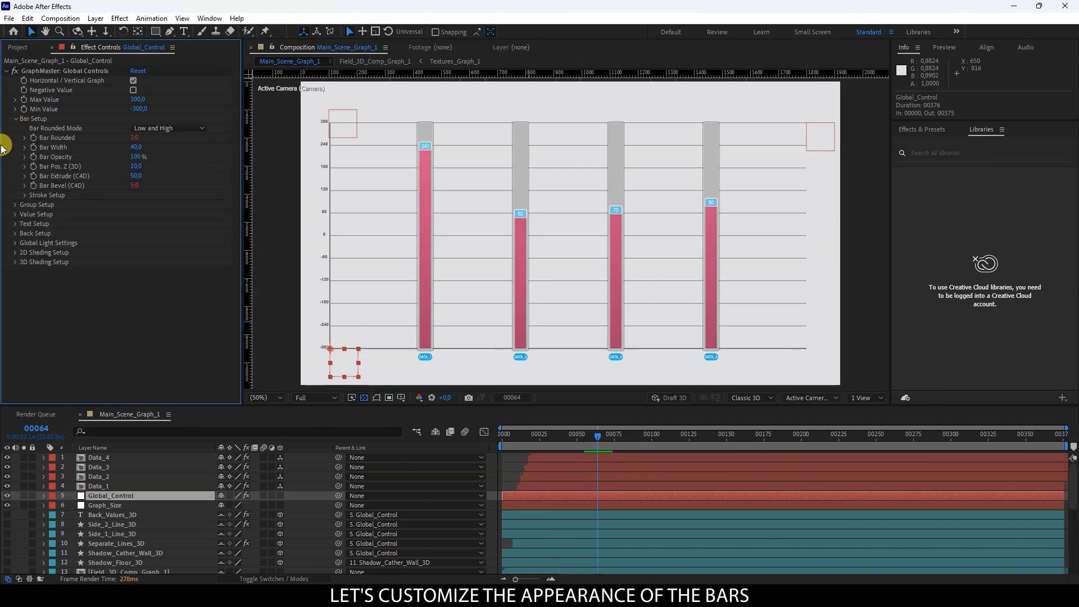
pyautogui.click(136, 139)
pyautogui.click(135, 147)
pyautogui.click(125, 290)
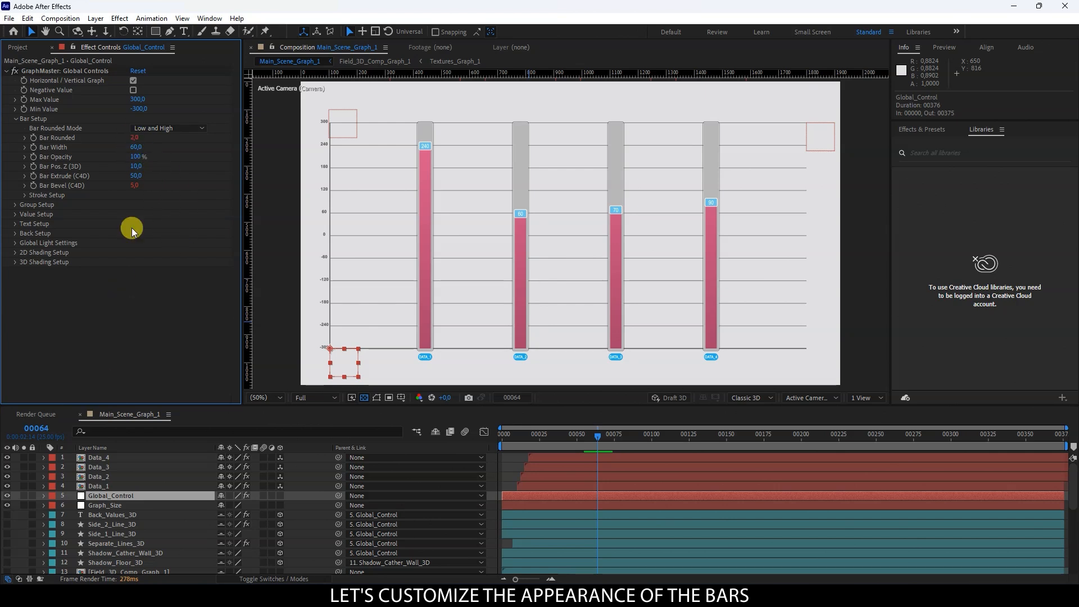
# - Set Bar Rounded to 30 and the Bar Rounded Mode to Only High
pyautogui.click(131, 139)
pyautogui.click(116, 302)
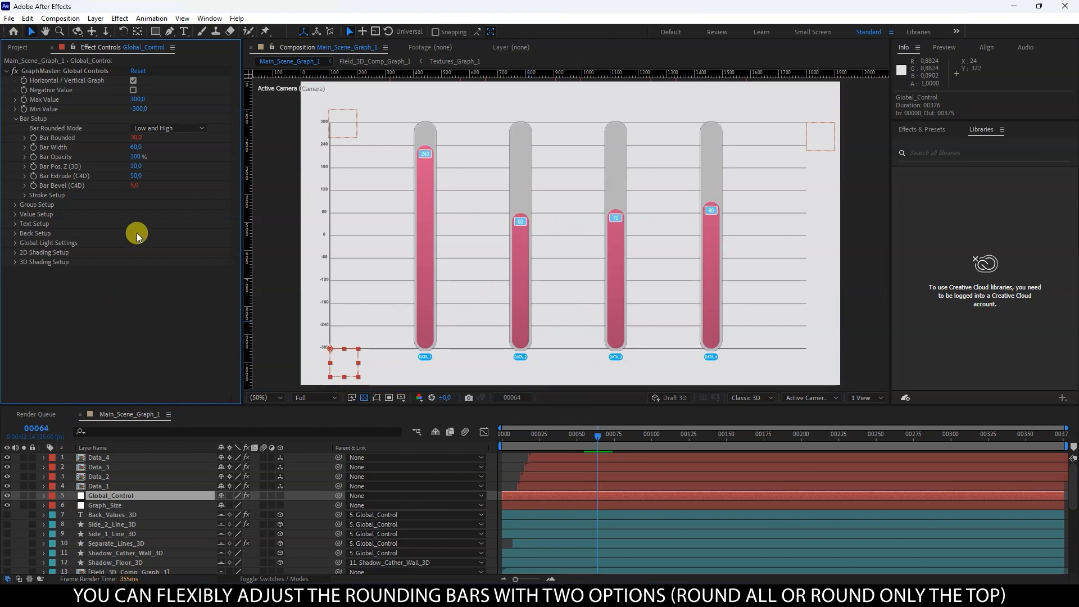
pyautogui.click(147, 129)
pyautogui.click(160, 142)
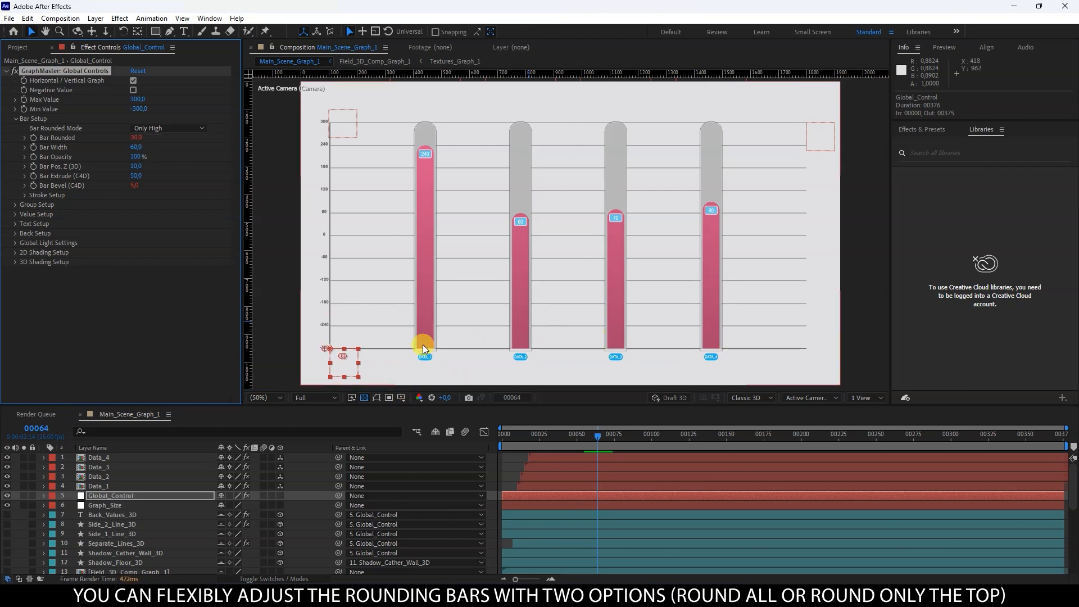
# - Group the bars in pairs by setting Count in Group to 2 in Group Setup
pyautogui.click(16, 205)
pyautogui.click(132, 214)
pyautogui.write('2')
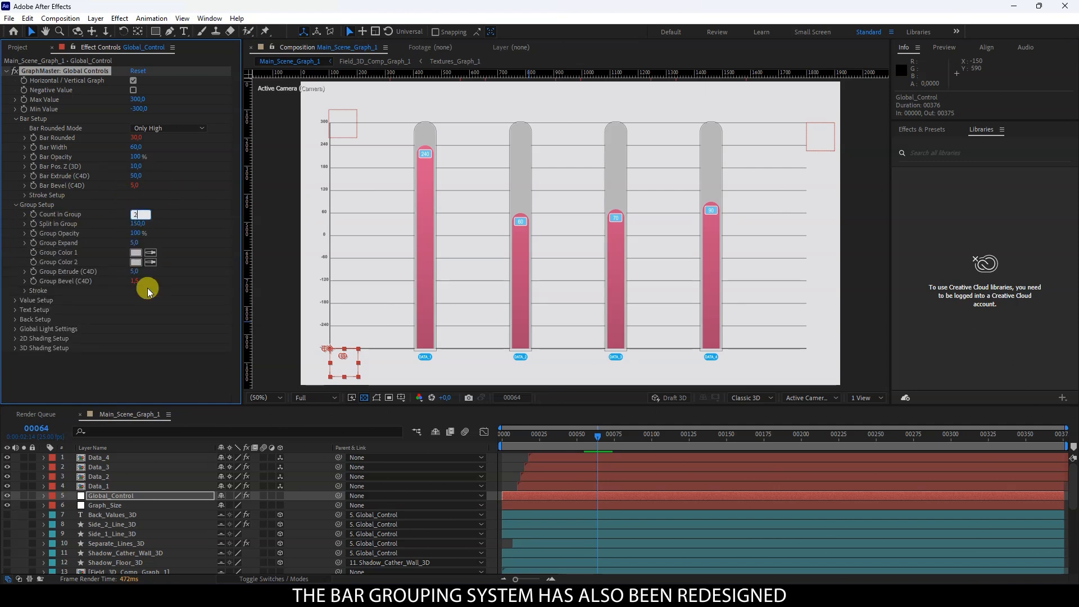
pyautogui.click(131, 356)
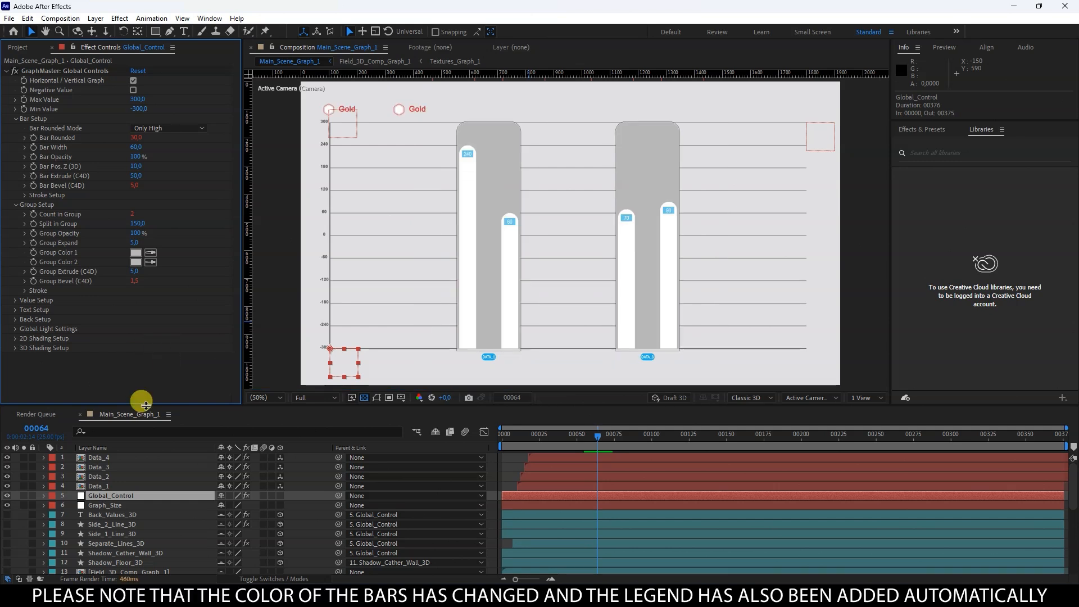
pyautogui.click(112, 487)
pyautogui.click(107, 475)
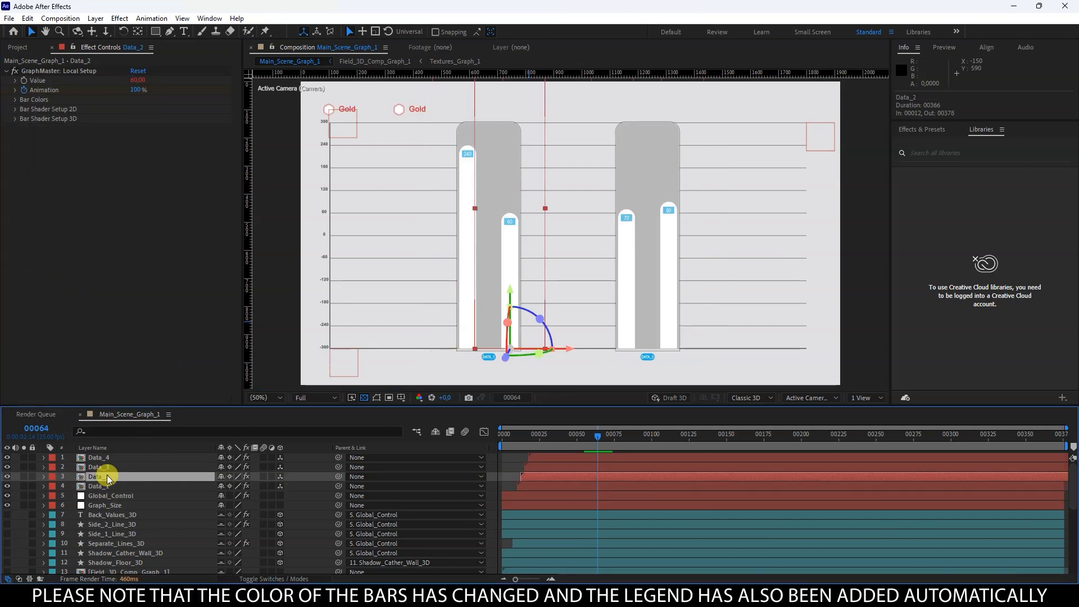
pyautogui.click(102, 466)
pyautogui.click(100, 458)
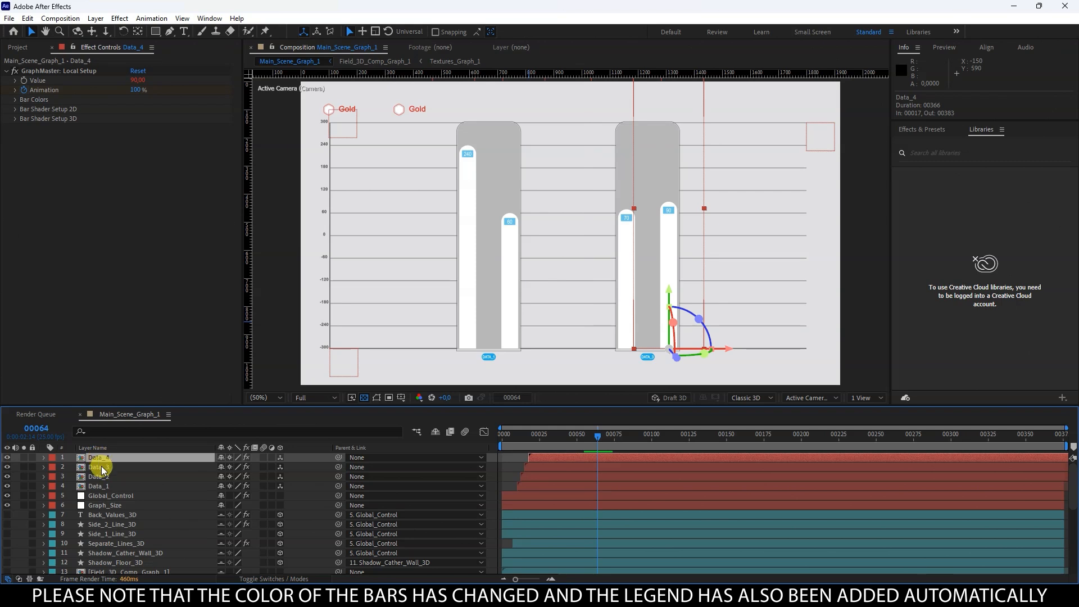
# - Set Split in Group to 80 in the Global_Control layer
pyautogui.click(114, 496)
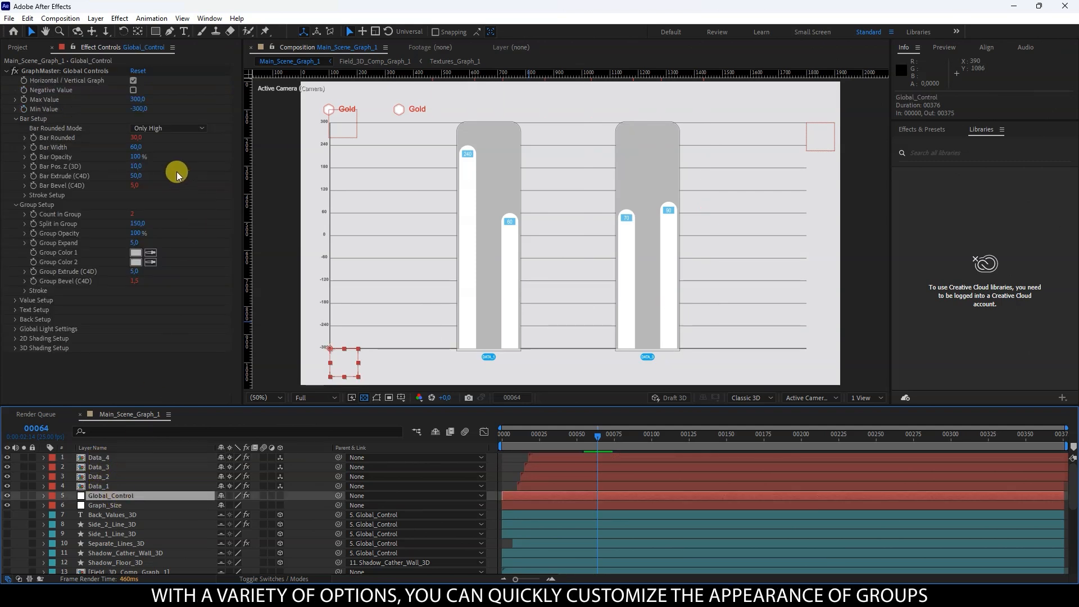
pyautogui.click(134, 224)
pyautogui.write('80')
pyautogui.press('Return')
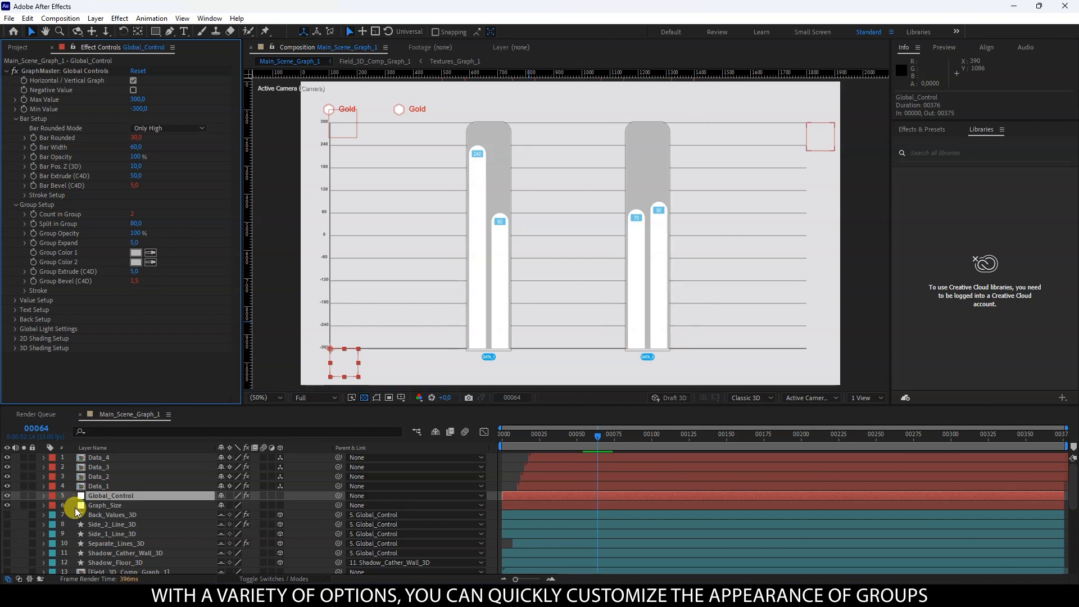
# - Set the Bar Color for Group of the Data_1 layer to orange, ECA12B
pyautogui.click(100, 486)
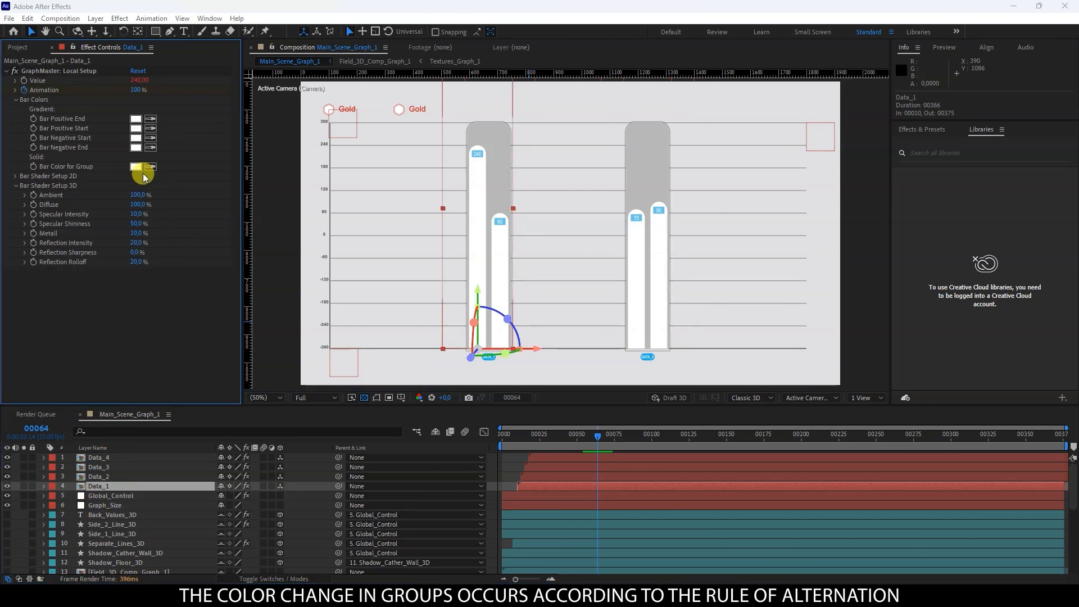
pyautogui.click(140, 168)
pyautogui.moveTo(559, 389); pyautogui.dragTo(551, 421)
pyautogui.click(523, 321)
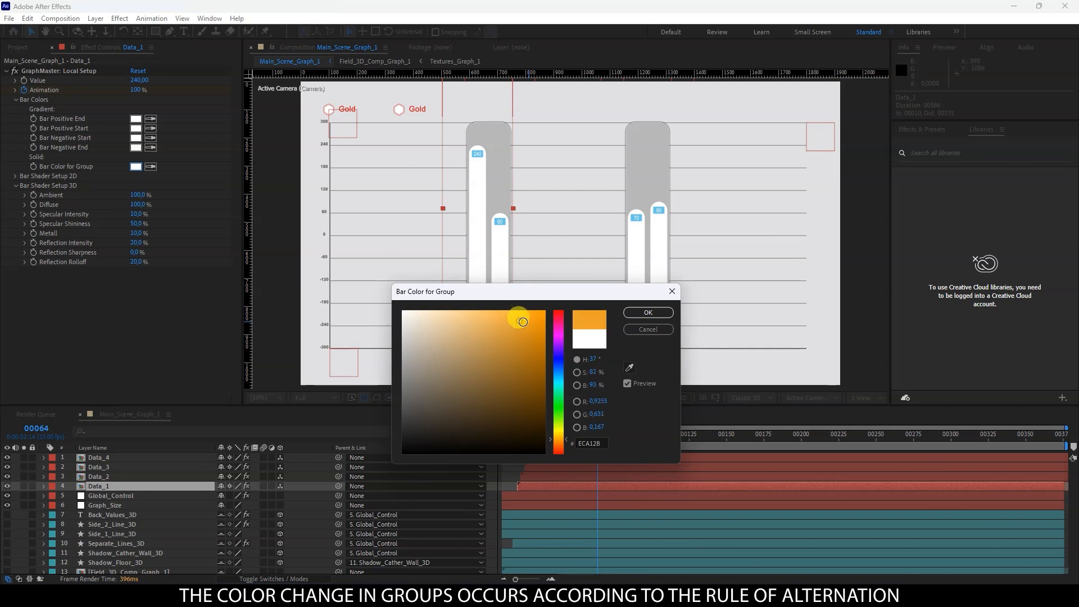
pyautogui.click(648, 313)
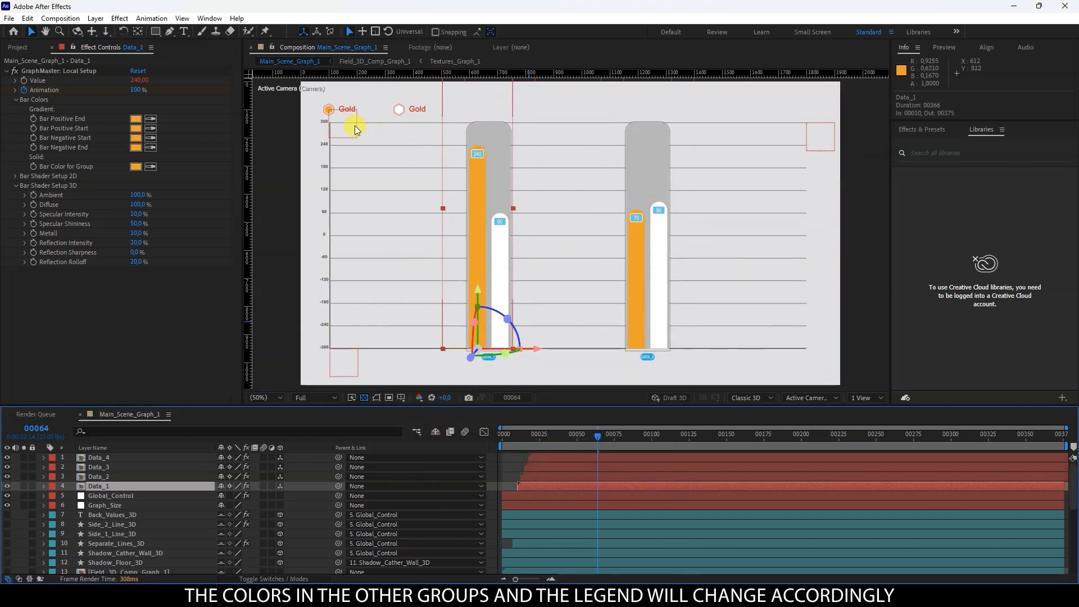
# - Set the Bar Color for Group of the Data_2 layer to light blue
pyautogui.click(99, 477)
pyautogui.click(15, 100)
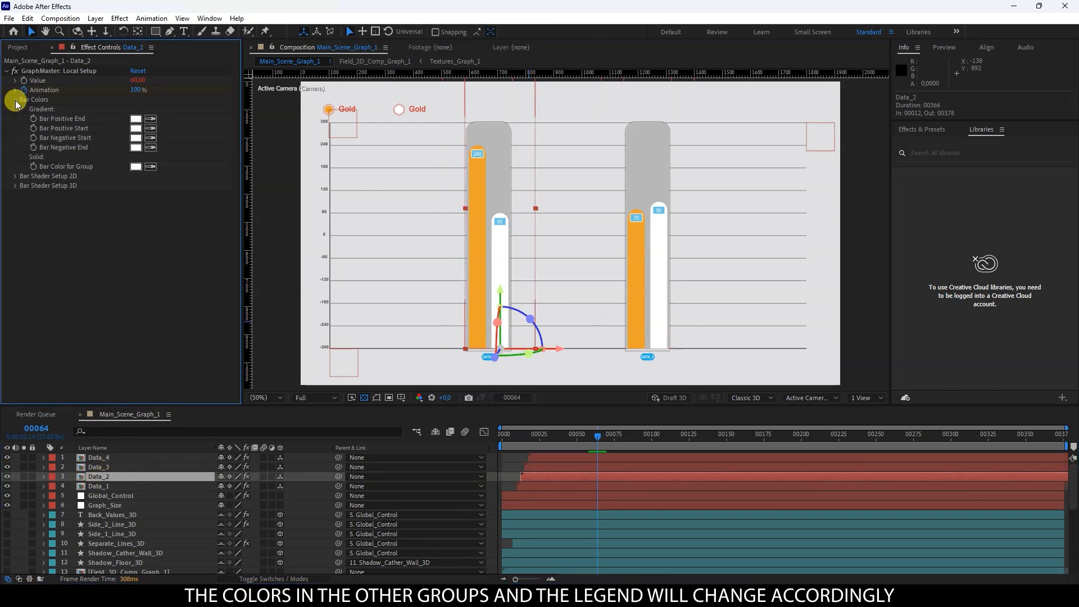
pyautogui.click(136, 167)
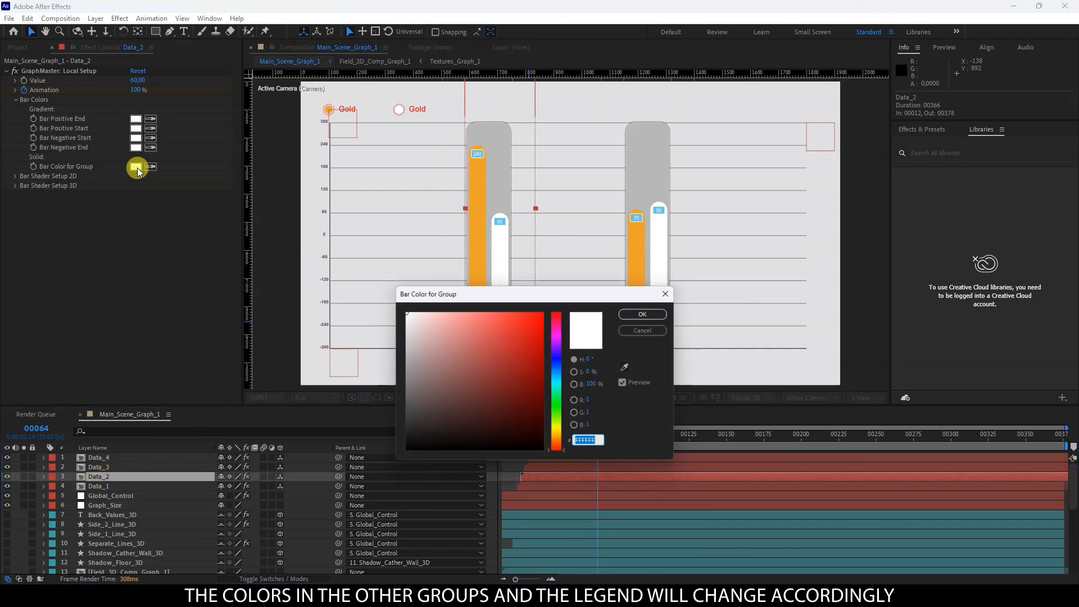
pyautogui.click(557, 377)
pyautogui.click(482, 331)
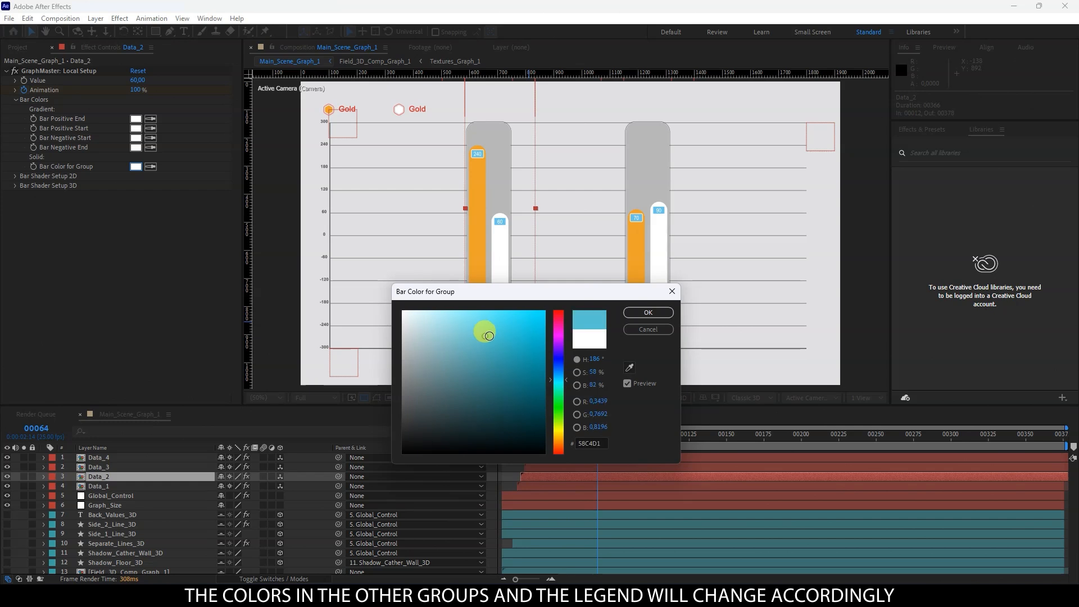
pyautogui.click(647, 312)
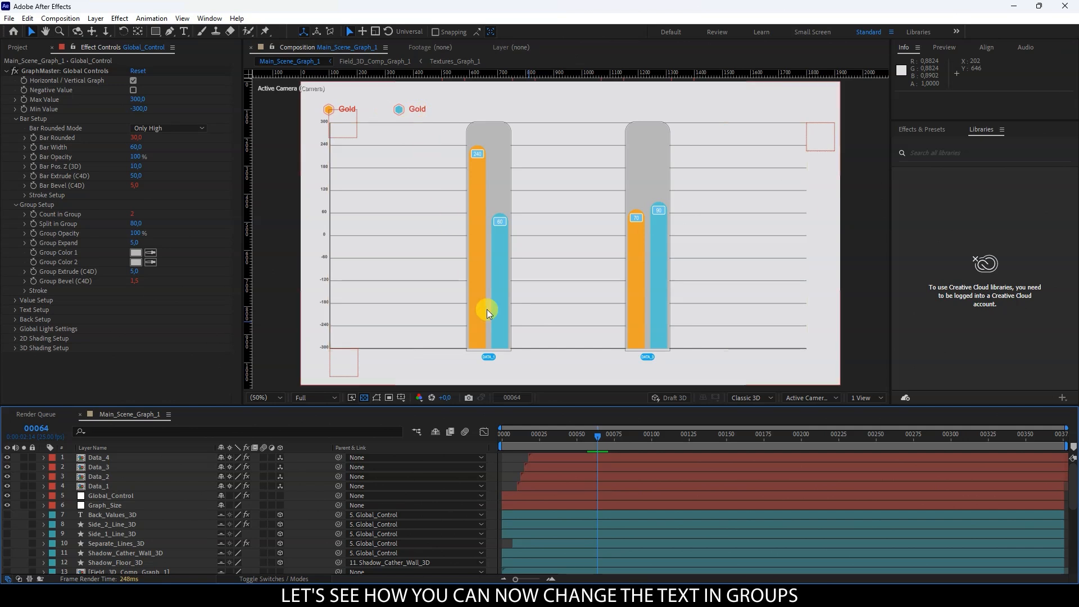
# - Collapse Group Setup and Bar Setup in Global_Control and expand the Text Setup options for the group labels
pyautogui.scroll(1, 491, 354)
pyautogui.press('h')
pyautogui.moveTo(490, 351); pyautogui.dragTo(487, 174)
pyautogui.press('v')
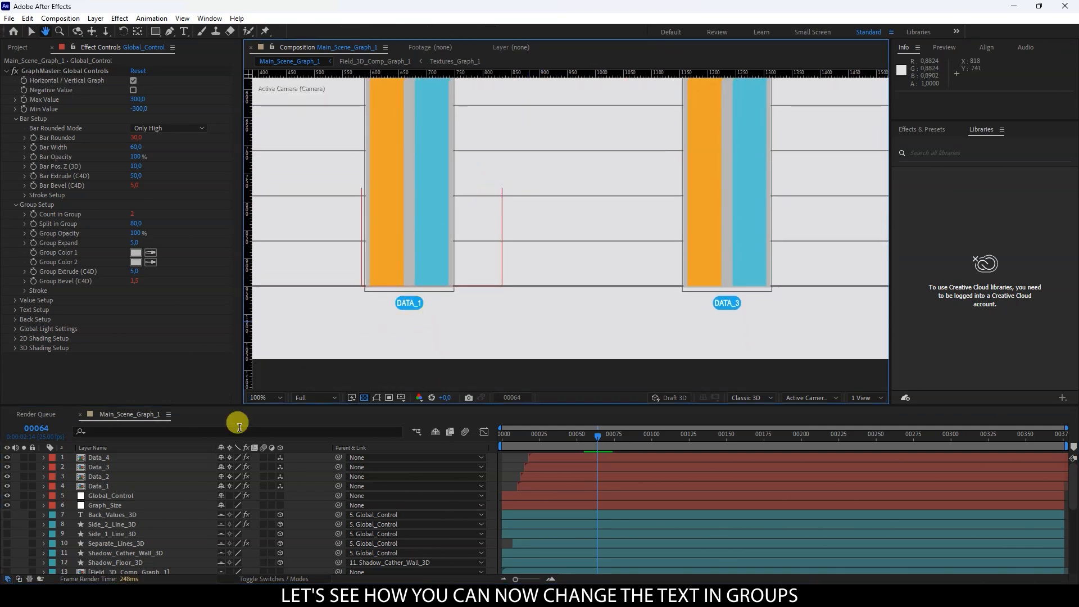
pyautogui.click(99, 495)
pyautogui.click(16, 204)
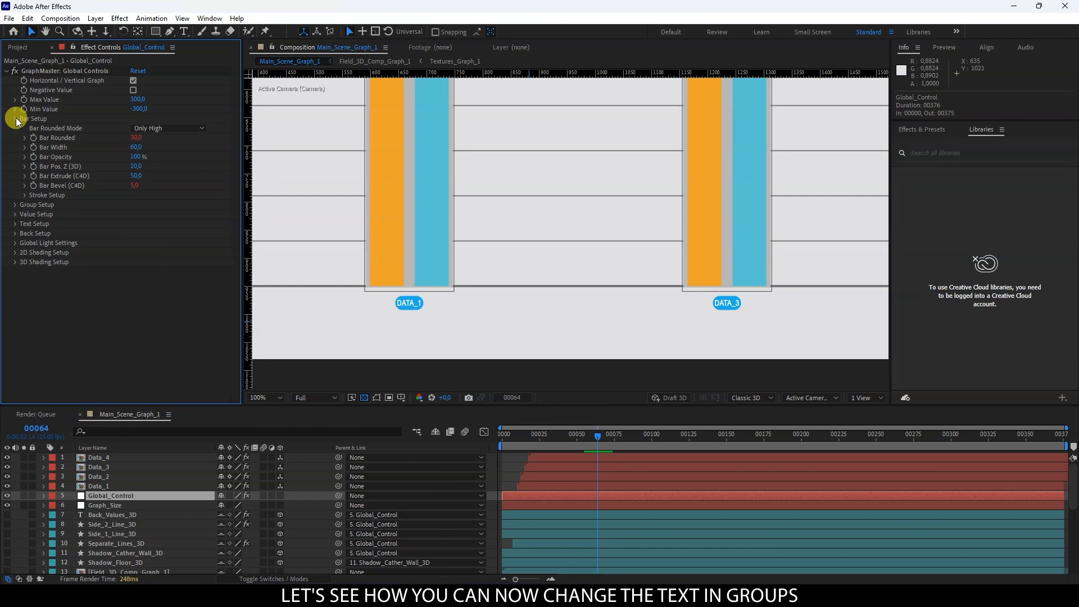
pyautogui.click(16, 119)
pyautogui.click(16, 147)
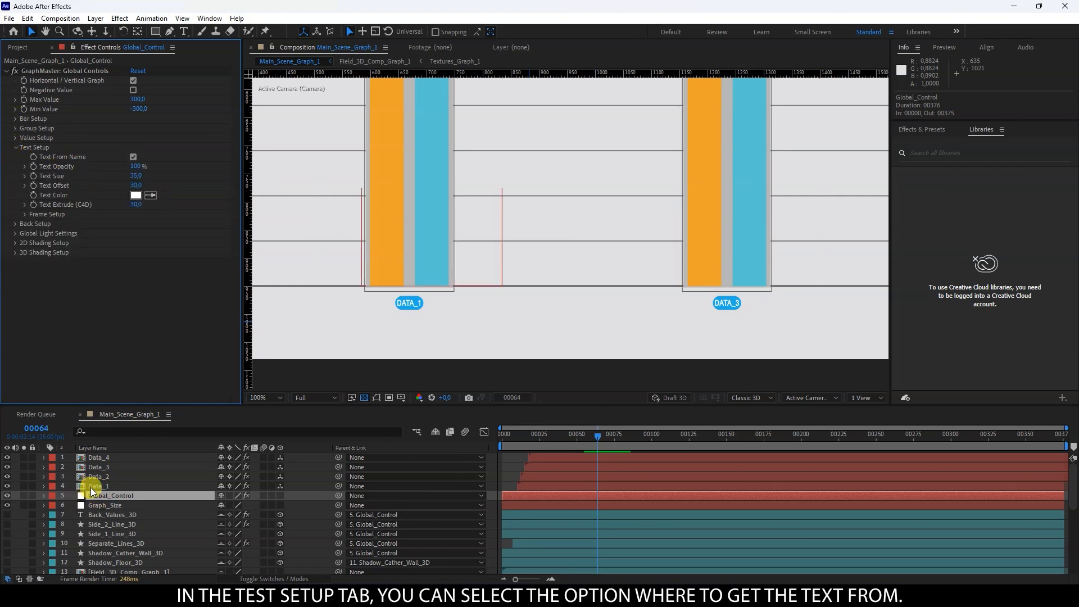
# - Rename the Data_1 layer to Jan so the first group's label takes that name
pyautogui.click(112, 487)
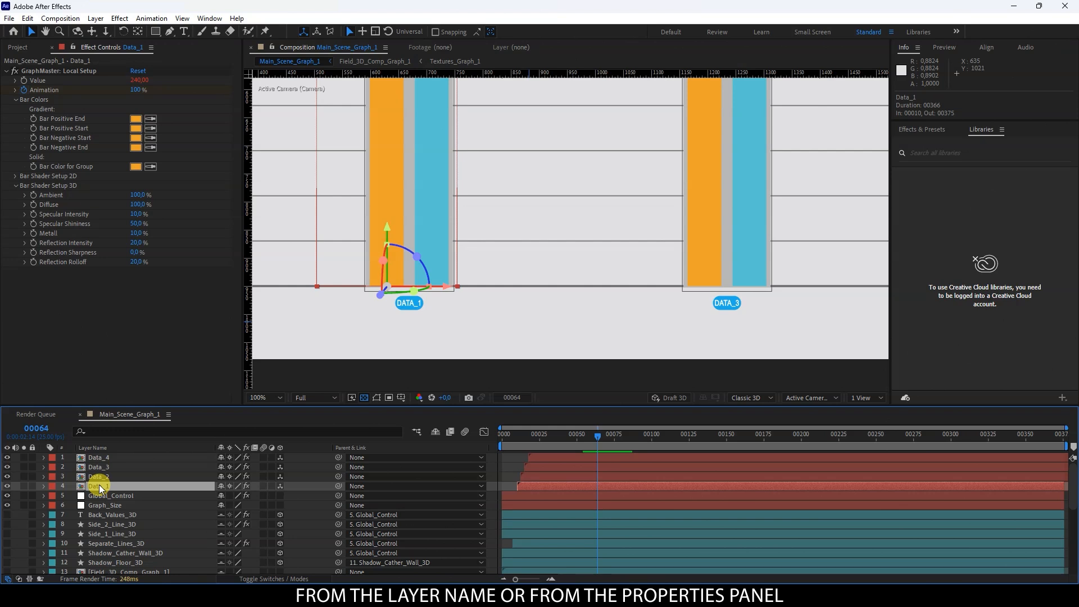
pyautogui.press('Return')
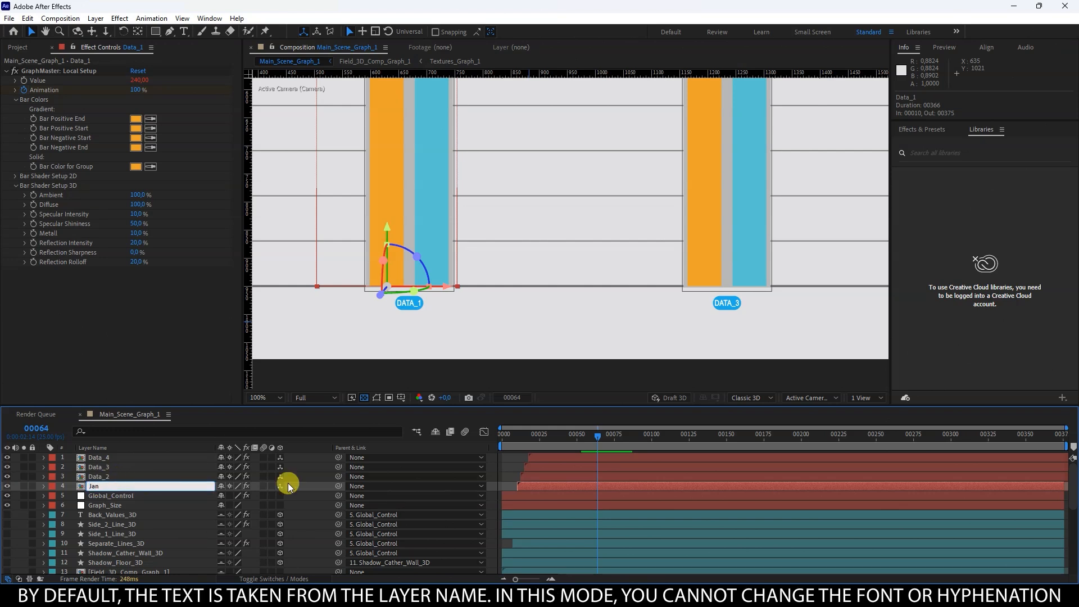
pyautogui.click(503, 477)
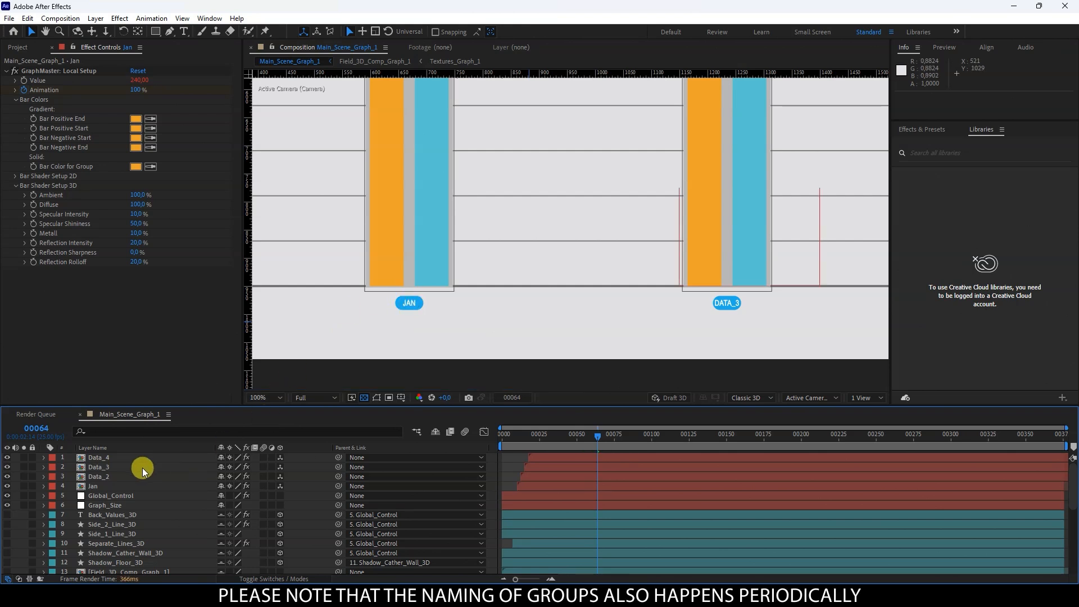
# - Rename the Data_3 layer to Feb so the second group's label takes that name
pyautogui.click(98, 476)
pyautogui.click(100, 466)
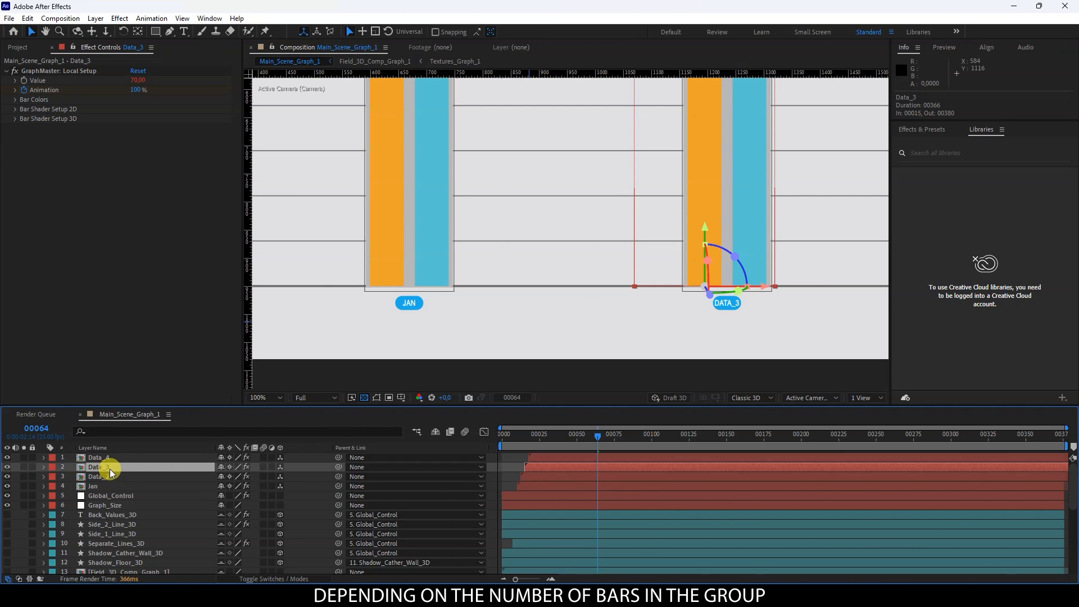
pyautogui.press('Return')
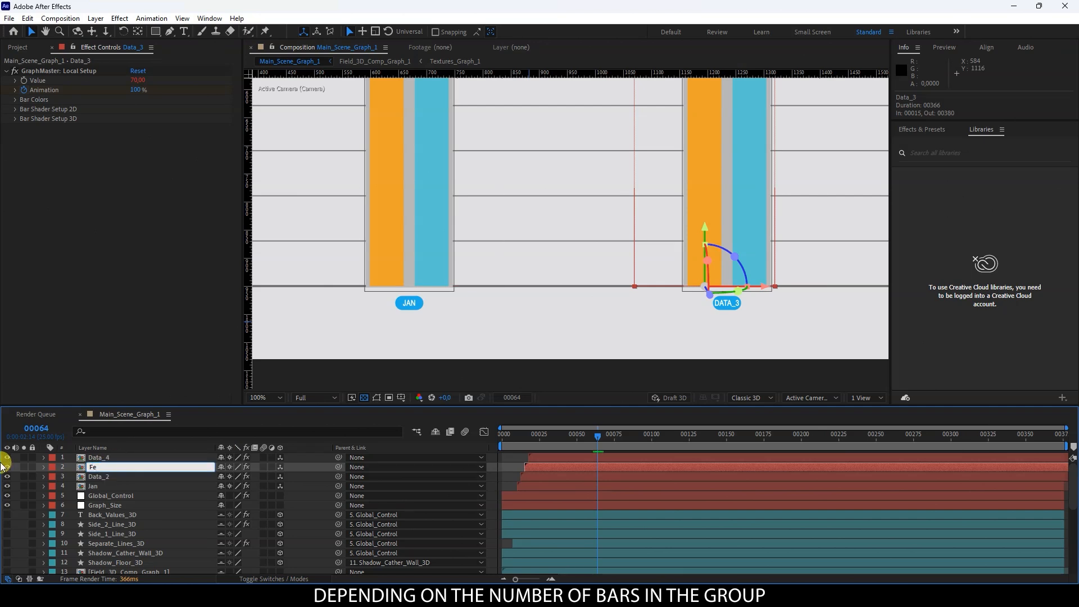
pyautogui.write('Feb')
pyautogui.press('Return')
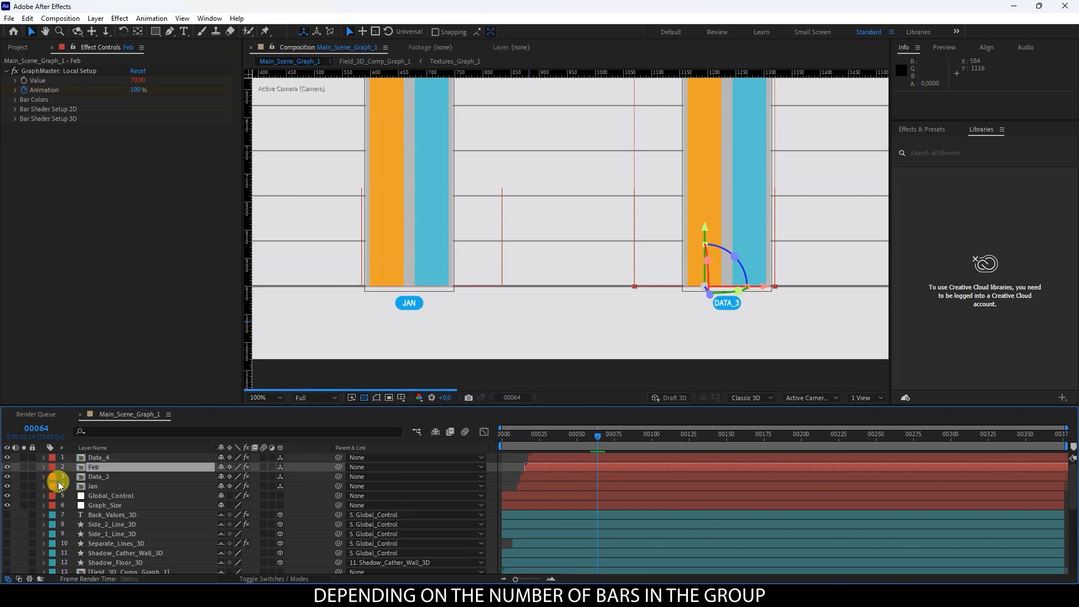
pyautogui.click(392, 112)
# - Show the Properties panel and review the editable text fields of the Jan layer
pyautogui.click(210, 18)
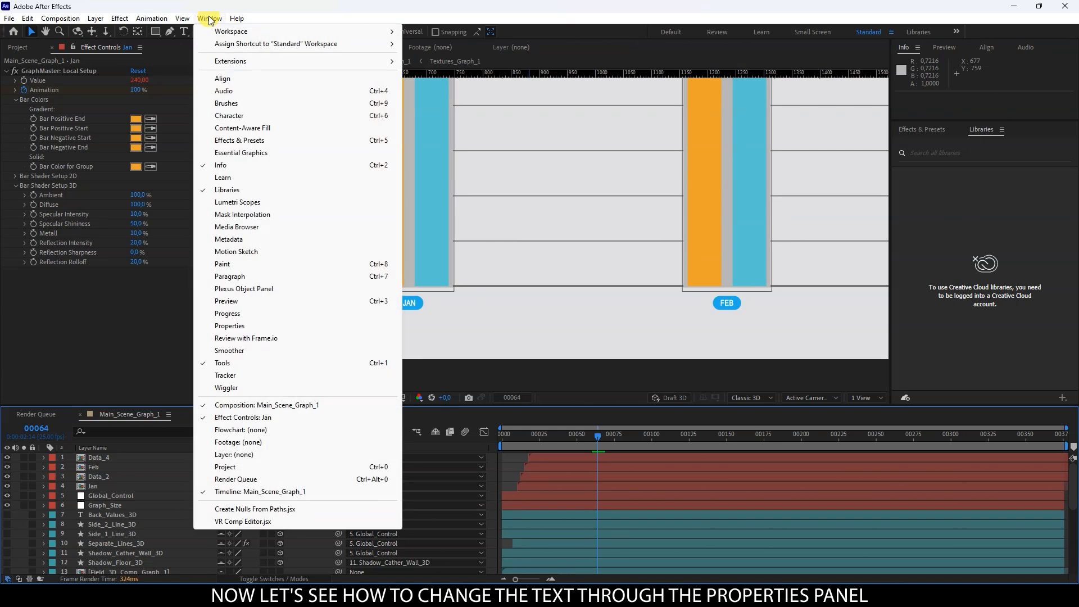
pyautogui.click(232, 326)
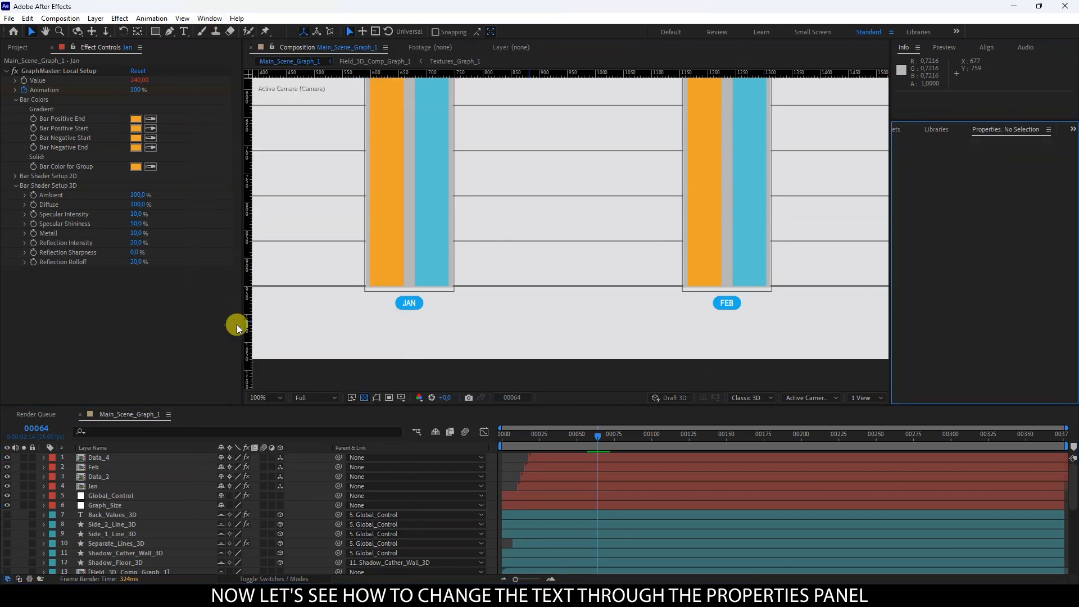
pyautogui.click(90, 485)
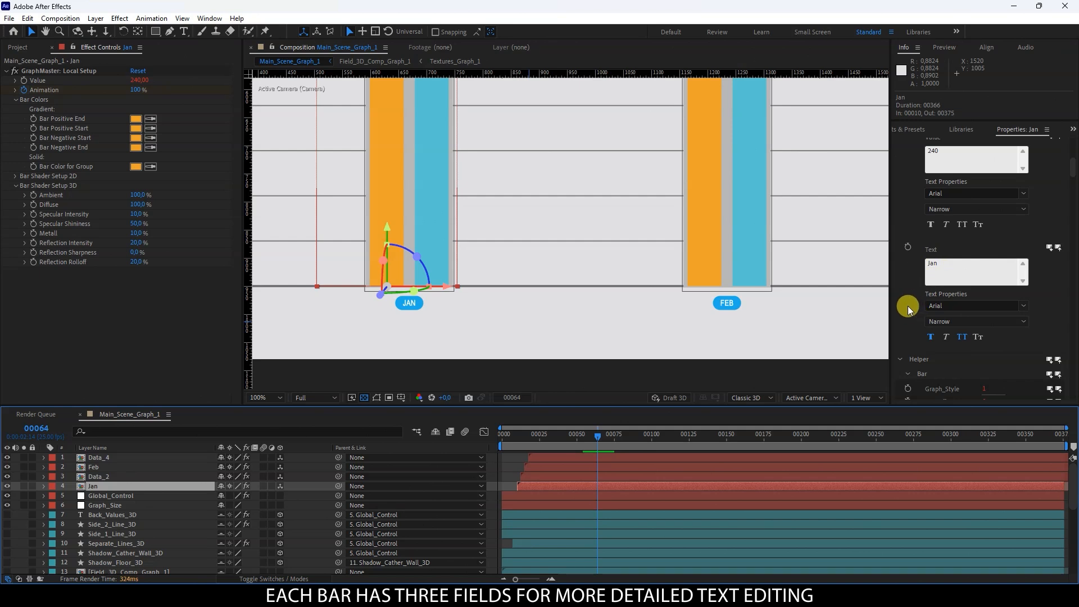
pyautogui.scroll(1, 908, 306)
pyautogui.scroll(-2, 908, 306)
pyautogui.scroll(1, 908, 305)
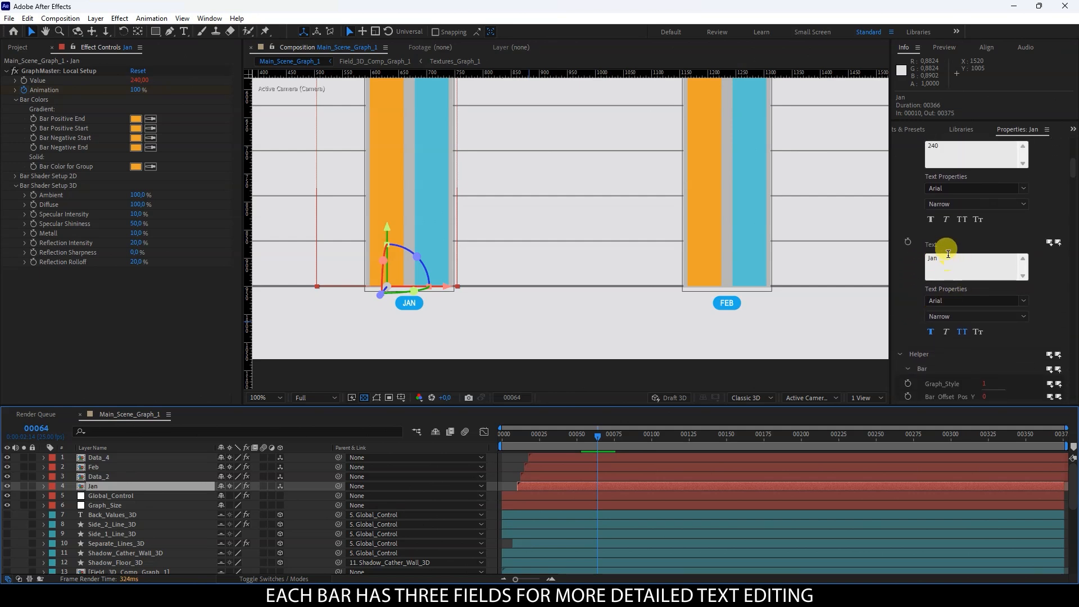
# - Set the Legend text of the Data_2 layer to Silver
pyautogui.click(111, 495)
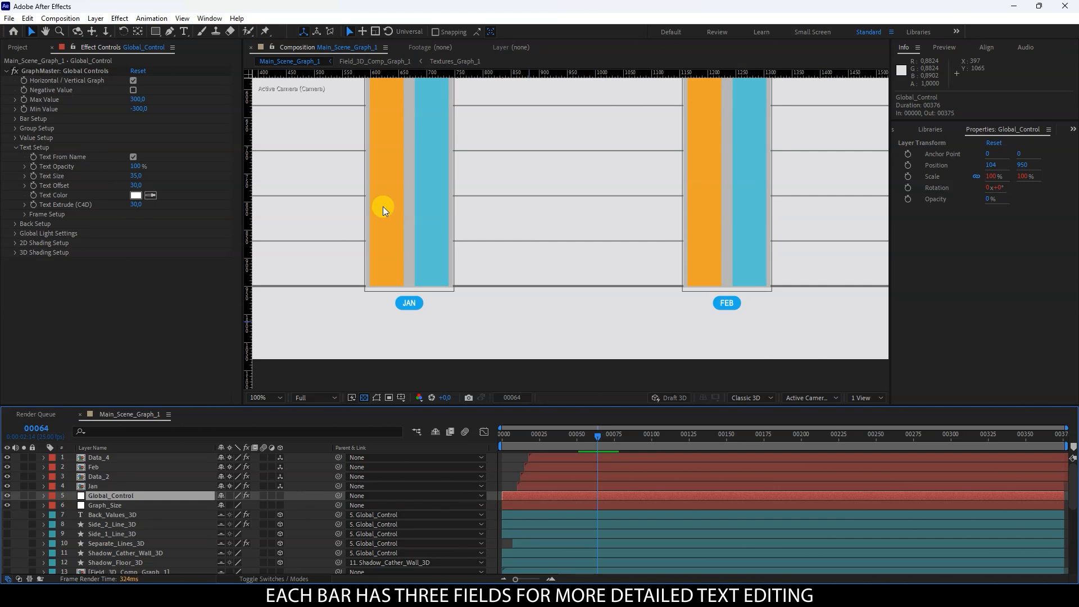
pyautogui.scroll(-2, 424, 139)
pyautogui.moveTo(375, 139); pyautogui.dragTo(521, 234)
pyautogui.scroll(1, 363, 240)
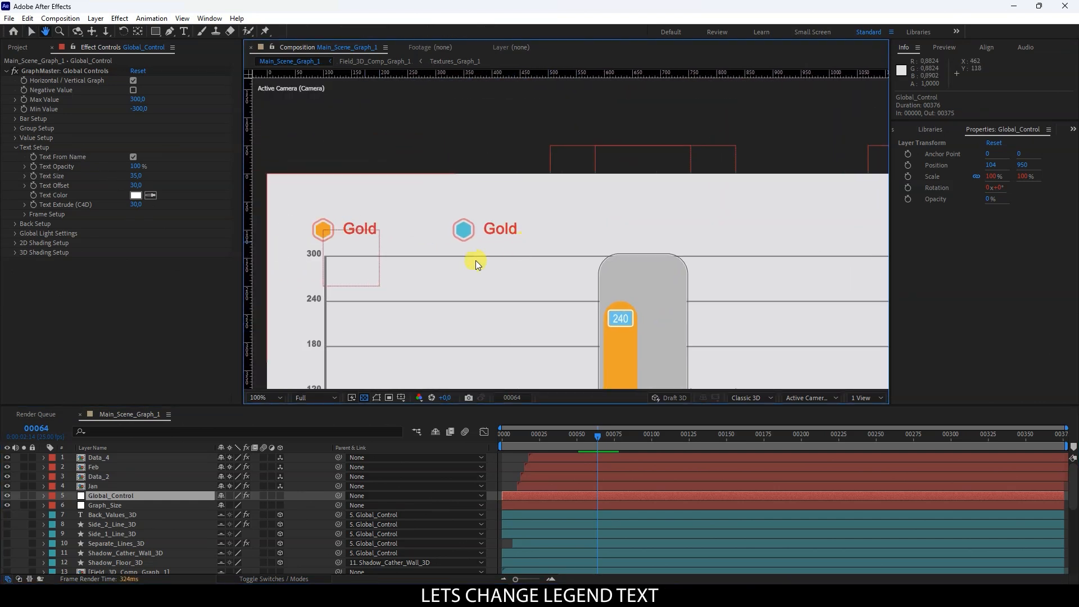
pyautogui.click(107, 477)
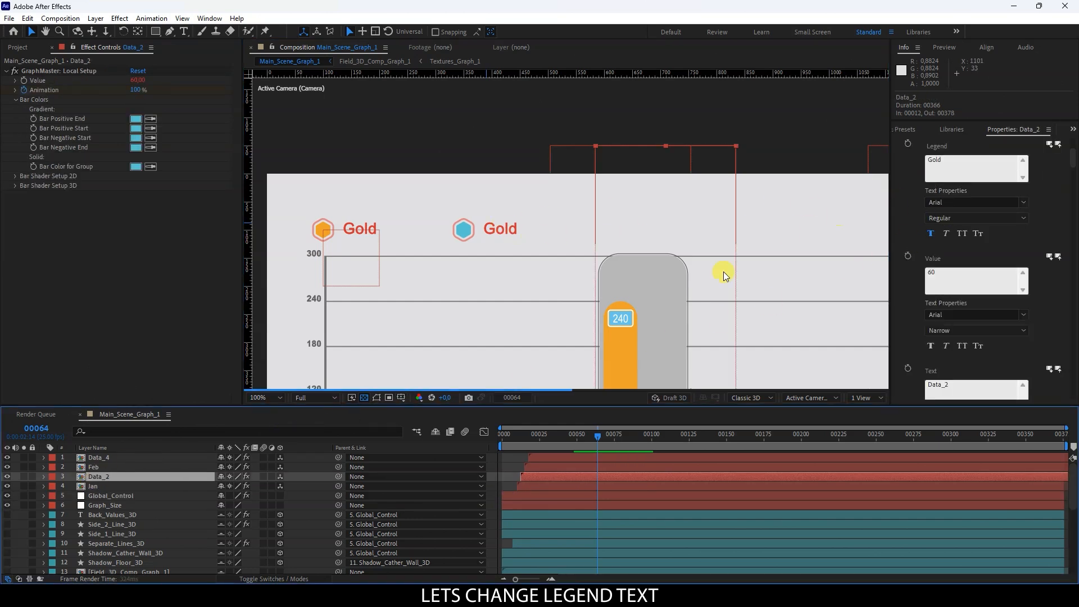
pyautogui.moveTo(682, 296); pyautogui.dragTo(640, 197)
pyautogui.scroll(-1, 639, 194)
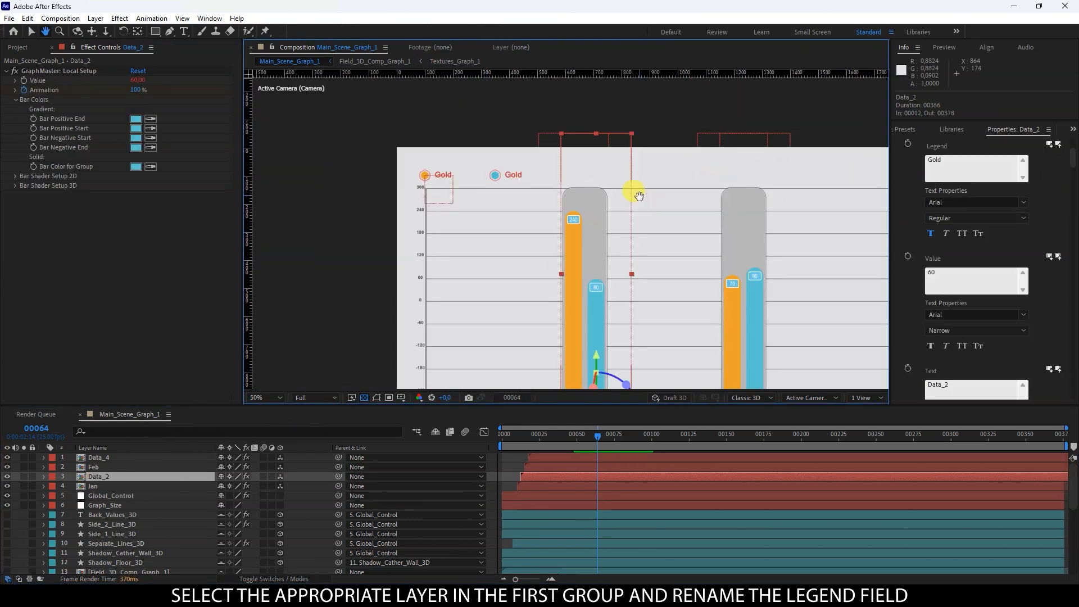
pyautogui.moveTo(954, 159); pyautogui.dragTo(865, 165)
pyautogui.press('BackSpace')
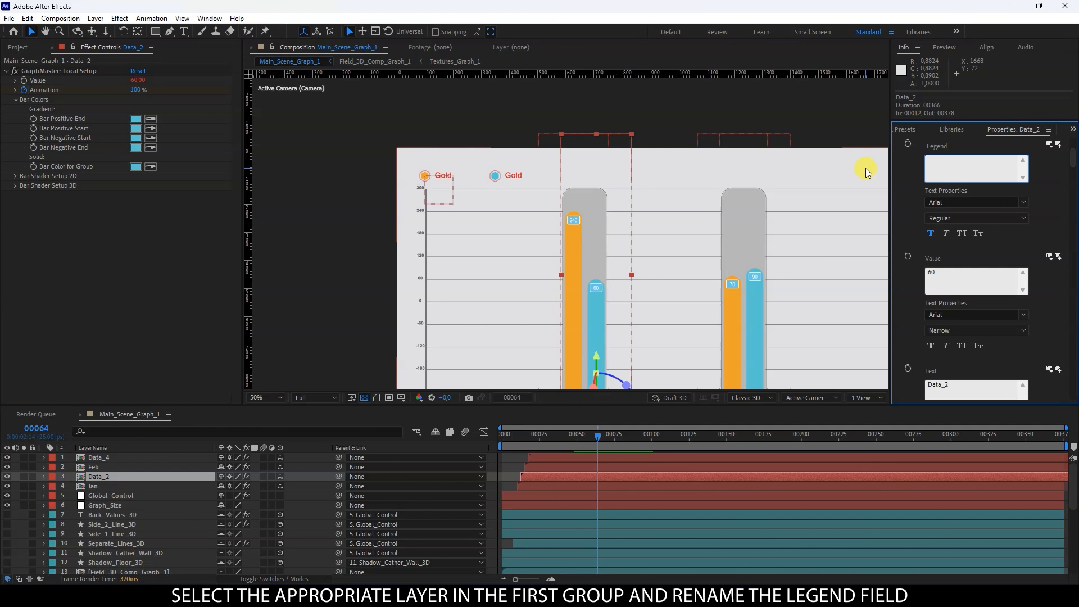
pyautogui.write('Silver')
pyautogui.click(510, 466)
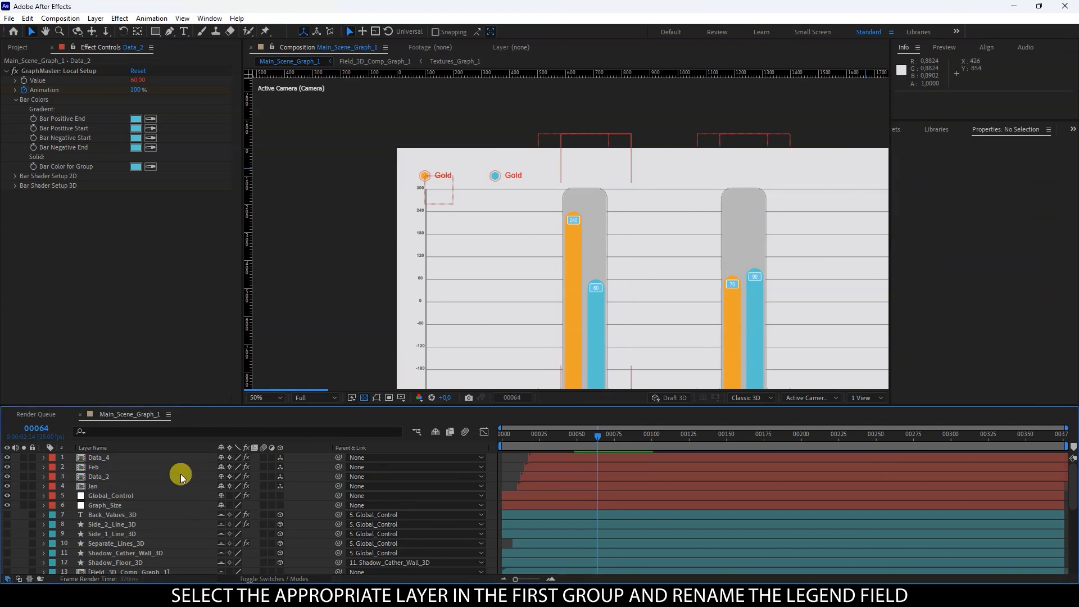
# - Duplicate the Data_4 layer twice to add two bars, and set Count in Group to 3 in Global_Control
pyautogui.press('h')
pyautogui.moveTo(558, 294); pyautogui.dragTo(519, 224)
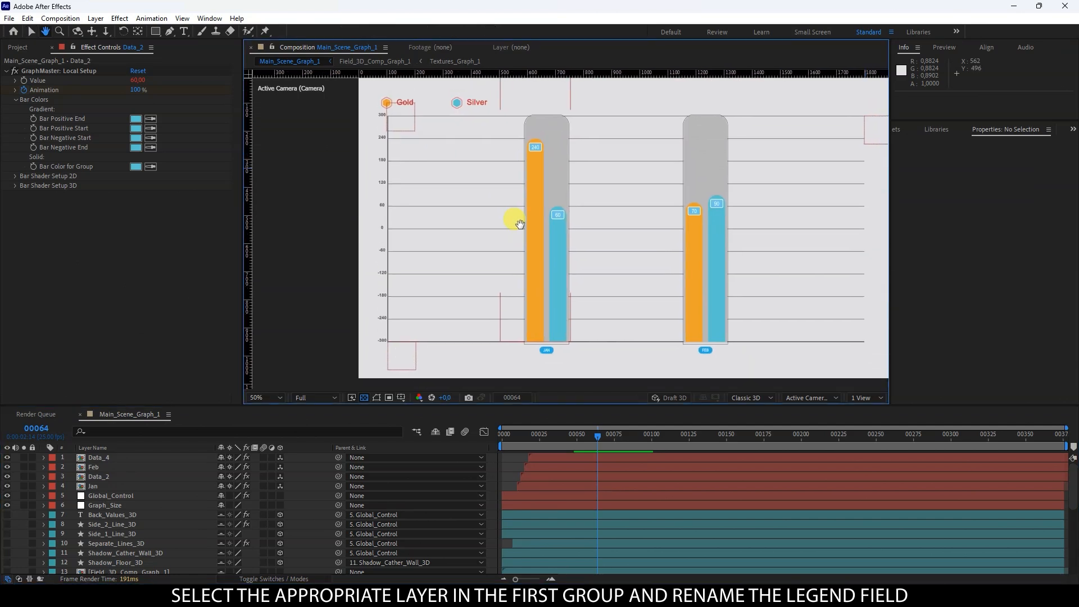
pyautogui.click(112, 458)
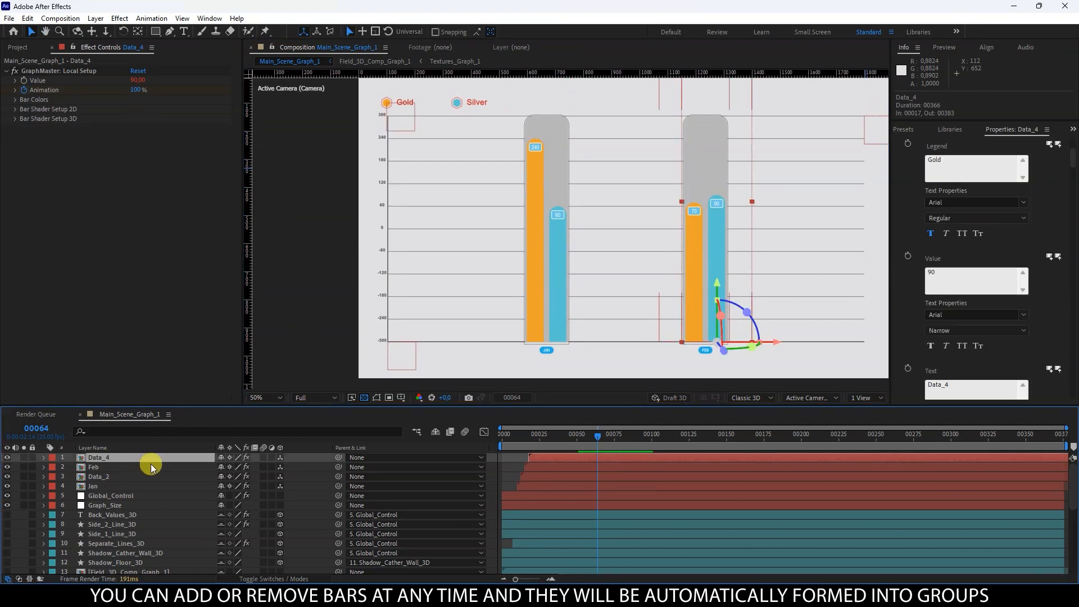
pyautogui.hotkey('ctrl', 'd')
pyautogui.hotkey('ctrl', 'd')
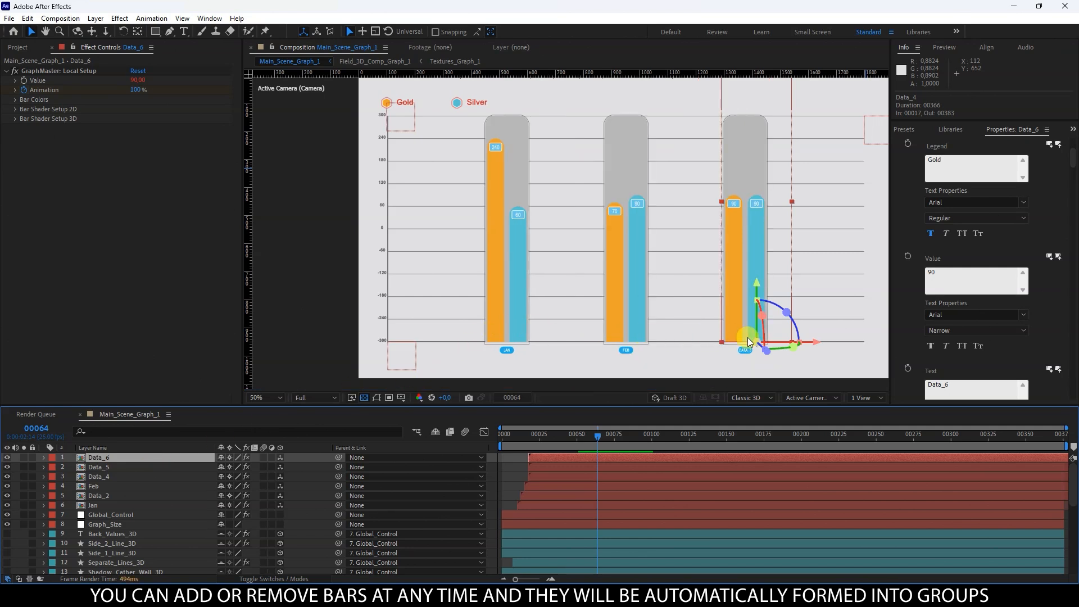
pyautogui.click(96, 515)
pyautogui.click(133, 138)
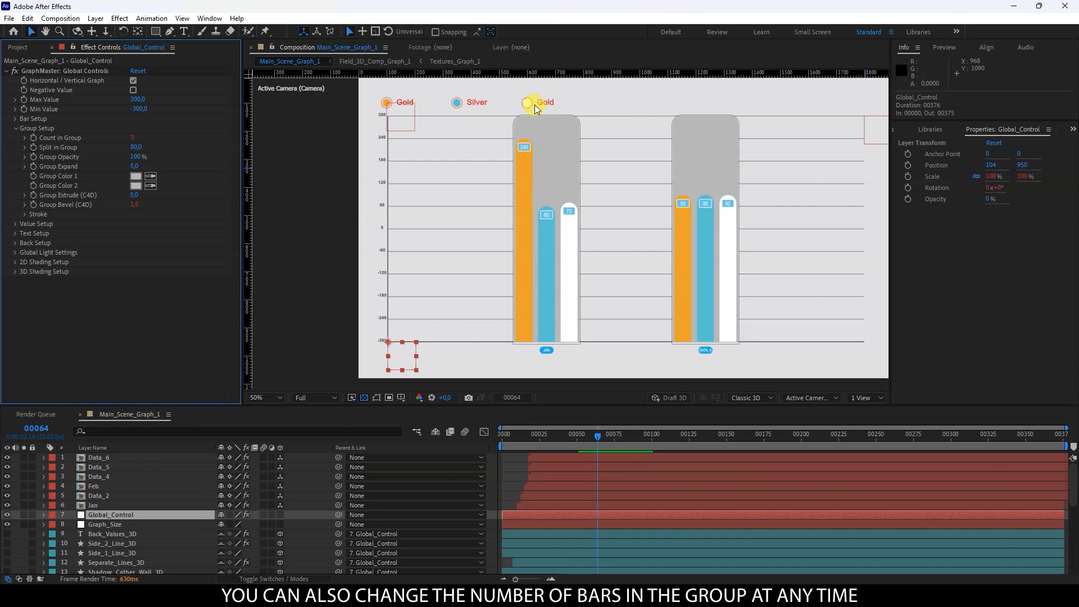
# - Set the Feb layer's Bar Color for Group to teal and its Legend text to Platina
pyautogui.click(94, 486)
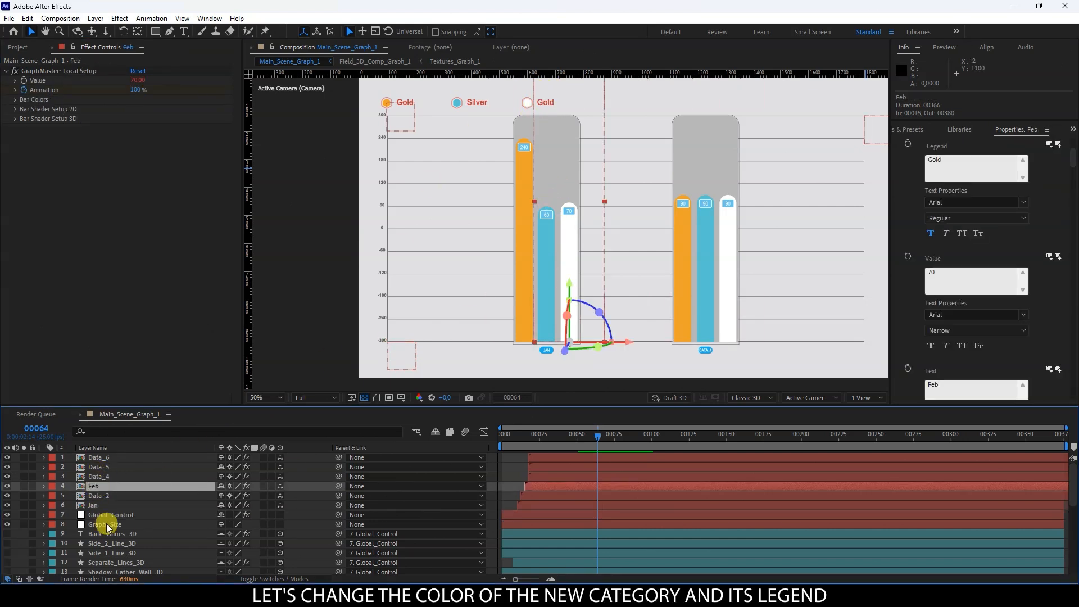
pyautogui.click(14, 99)
pyautogui.click(137, 167)
pyautogui.click(554, 383)
pyautogui.click(489, 339)
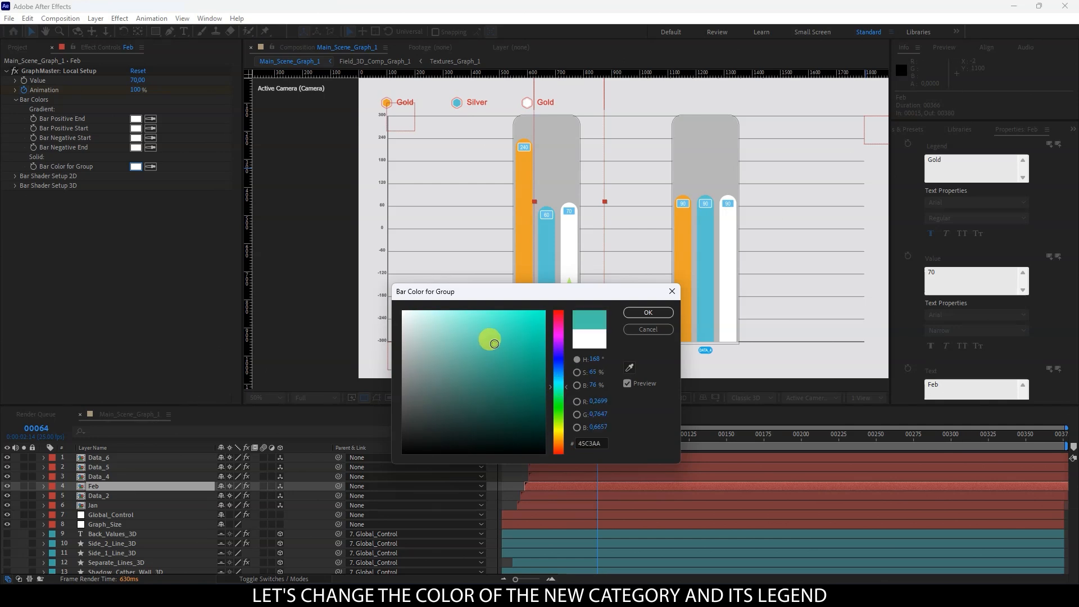
pyautogui.click(630, 311)
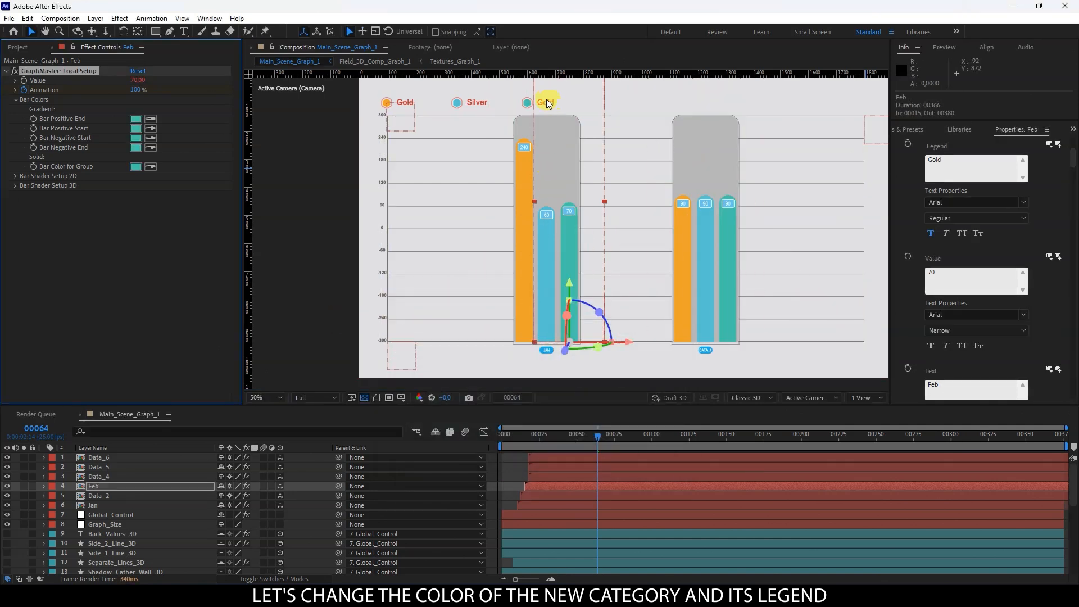
pyautogui.click(907, 159)
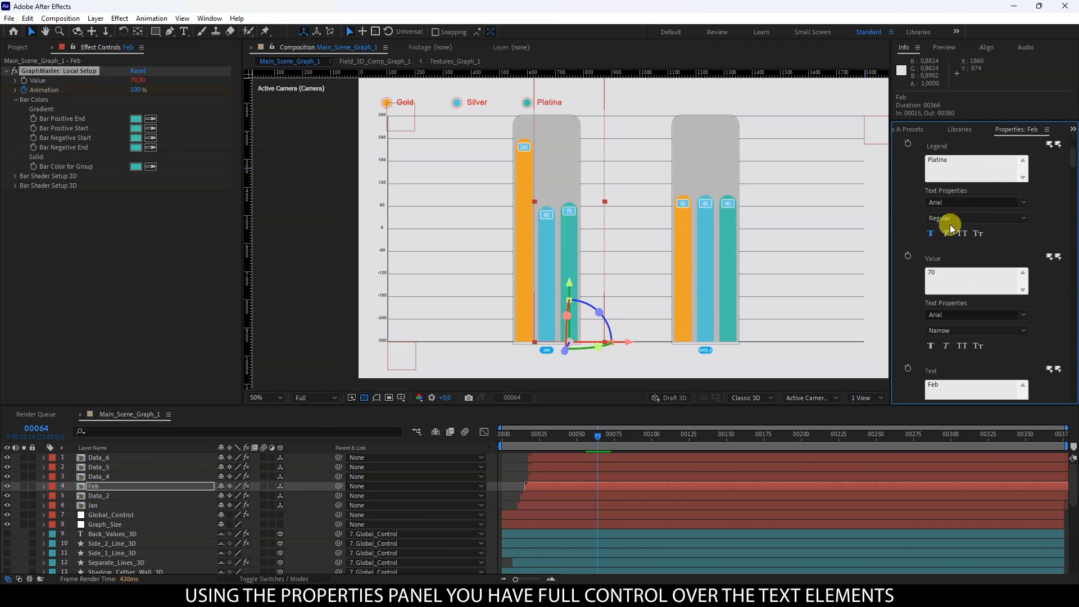
# - Rename the Data_4 layer to Feb so the second group of three bars takes that label
pyautogui.moveTo(486, 272); pyautogui.dragTo(472, 203)
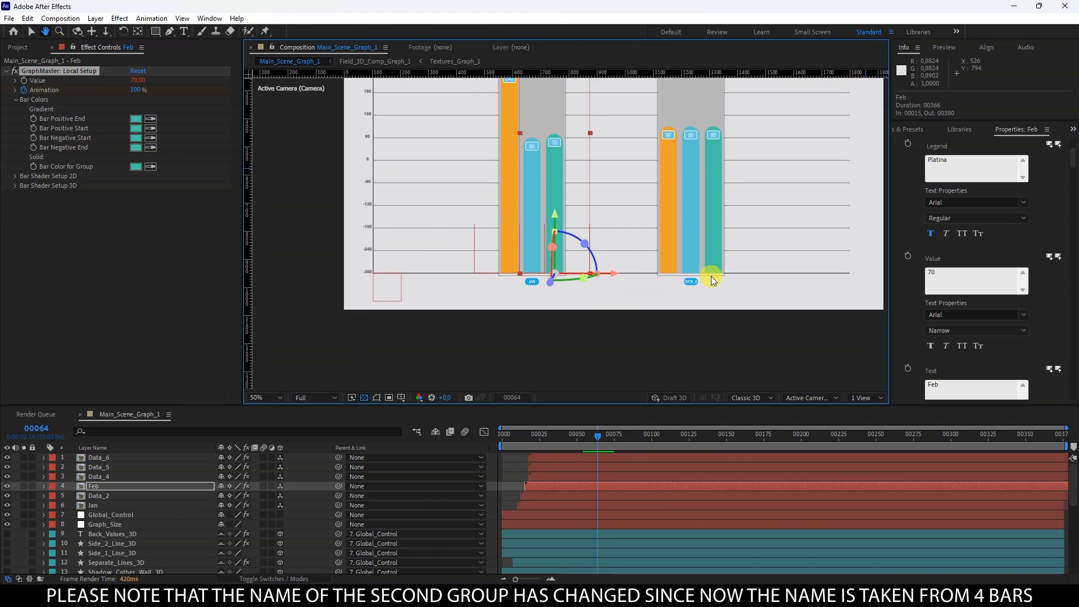
pyautogui.scroll(2, 715, 292)
pyautogui.moveTo(686, 291); pyautogui.dragTo(608, 282)
pyautogui.press('v')
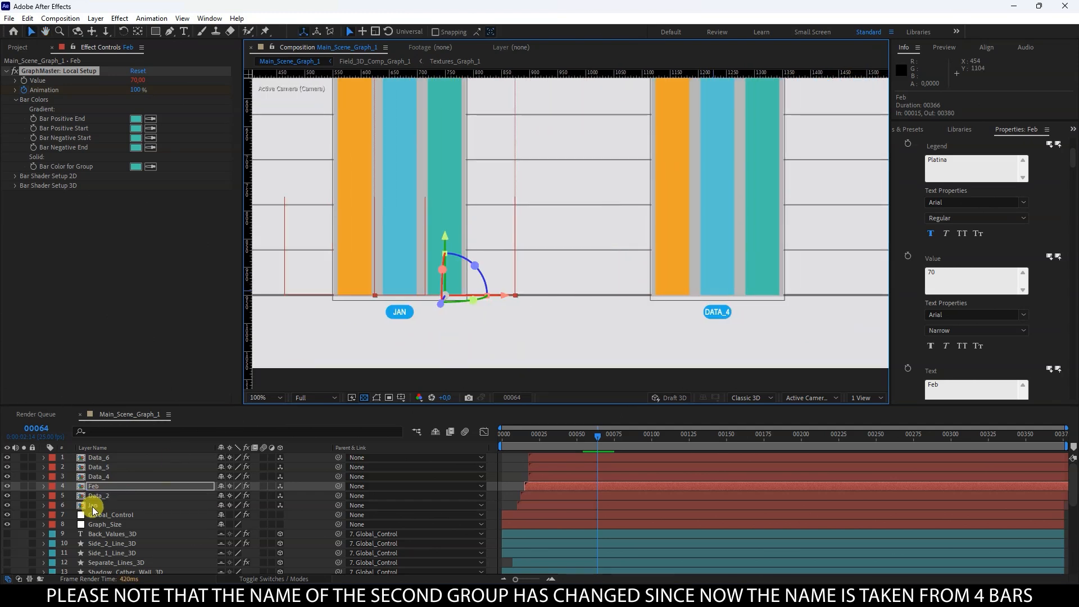
pyautogui.click(103, 479)
pyautogui.press('Return')
pyautogui.write('Feb')
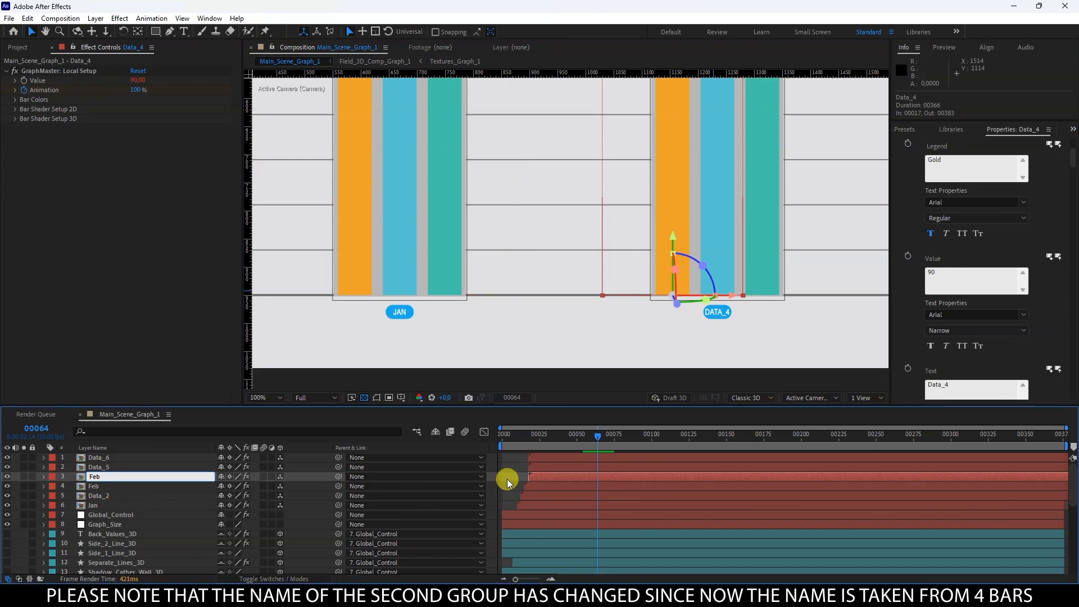
pyautogui.press('Return')
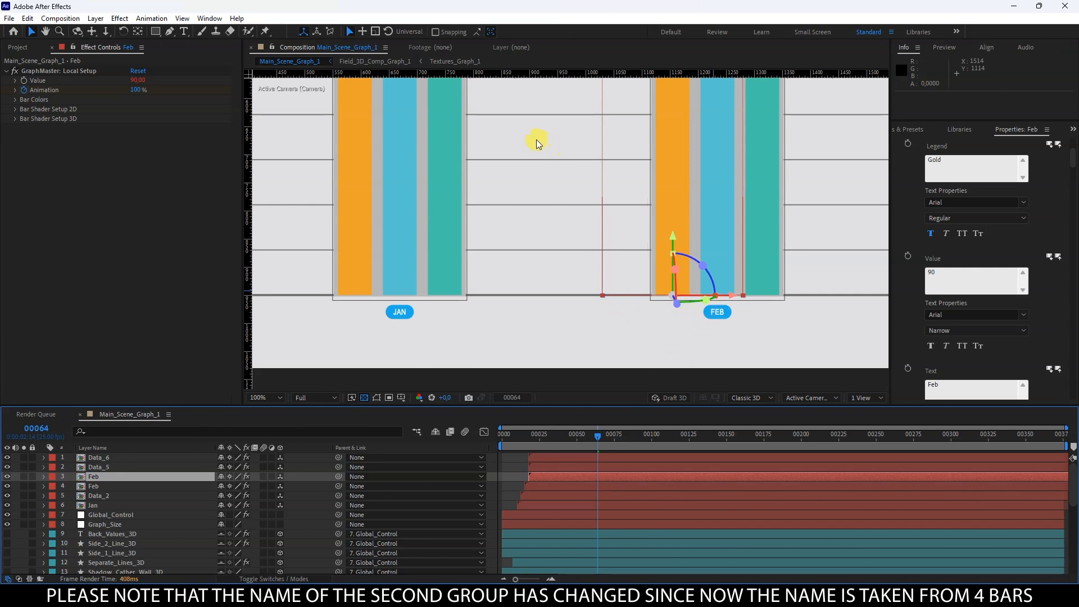
# - Ungroup the bars by setting Count in Group to 1 in the Global_Control layer
pyautogui.scroll(-2, 531, 137)
pyautogui.press('h')
pyautogui.moveTo(518, 282); pyautogui.dragTo(531, 240)
pyautogui.press('v')
pyautogui.click(112, 515)
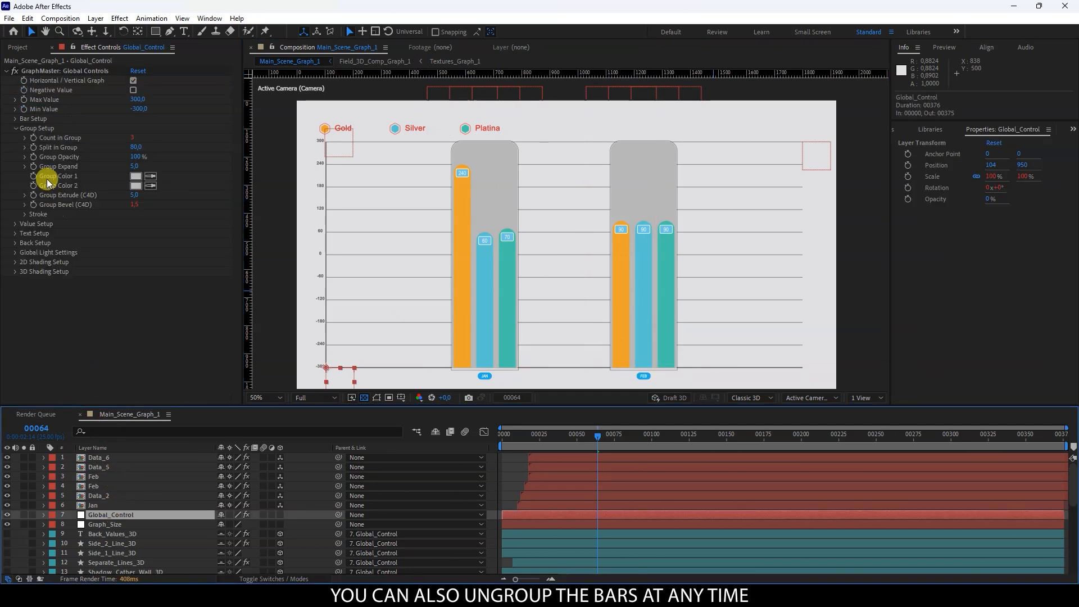
pyautogui.click(135, 137)
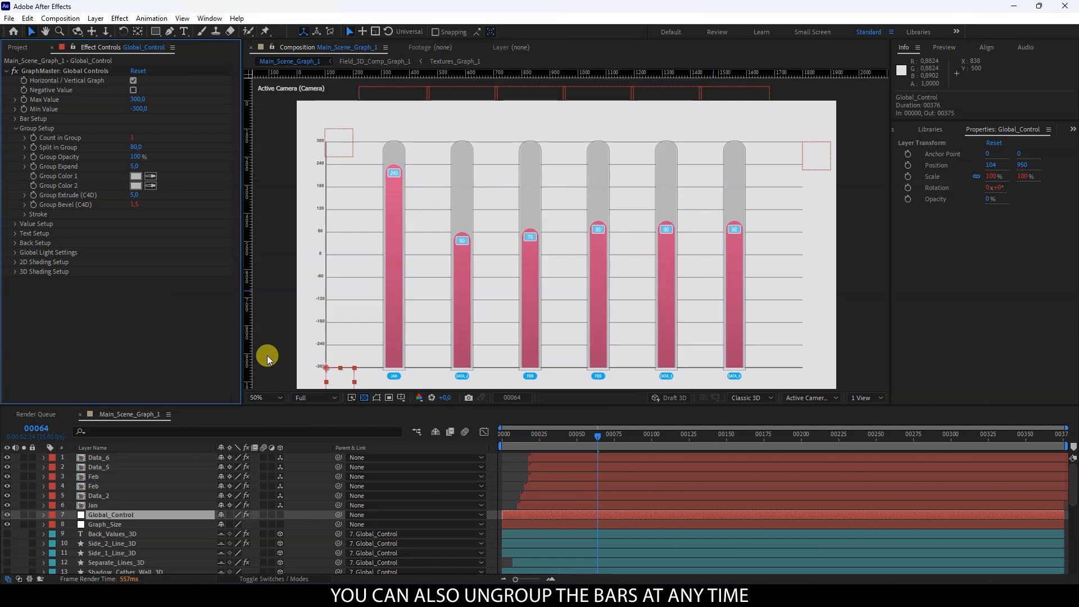
# - Delete every bar layer except Jan and hide the Properties panel
pyautogui.click(100, 493)
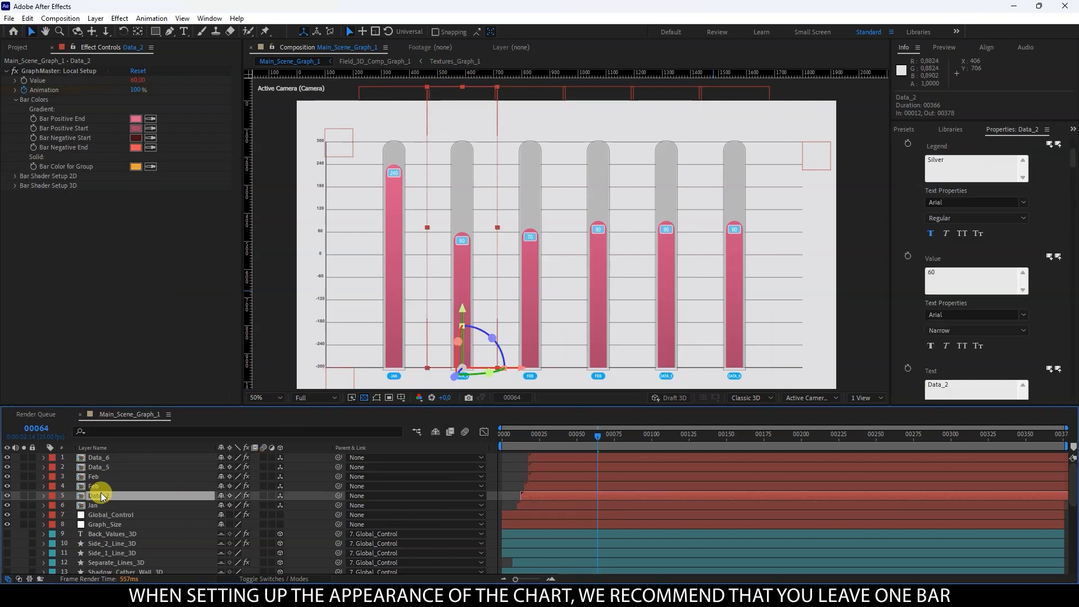
pyautogui.keyDown('shift'); pyautogui.click(106, 457); pyautogui.keyUp('shift')
pyautogui.press('Delete')
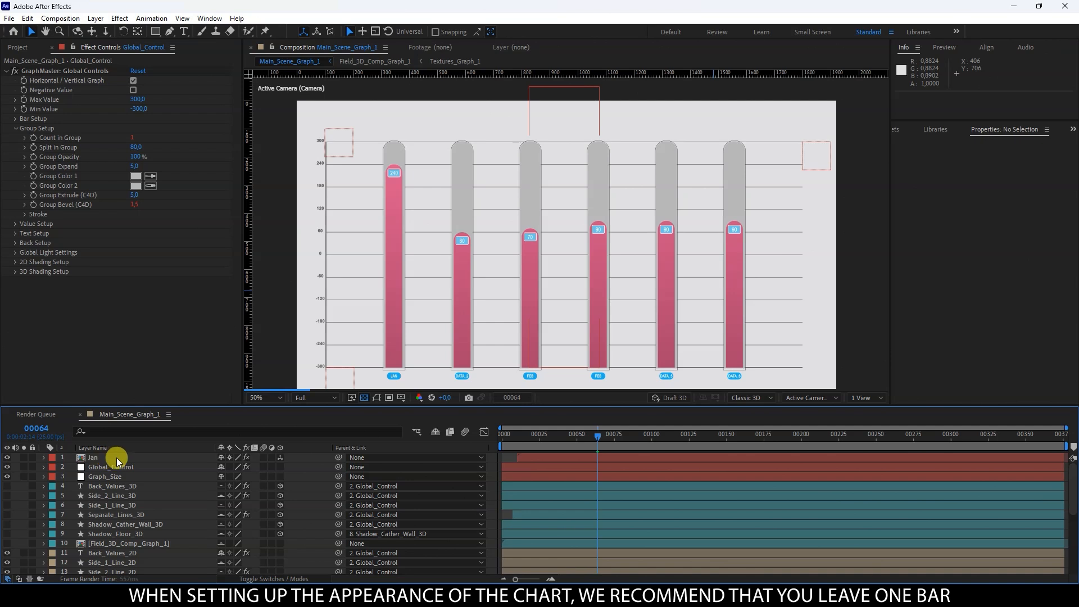
pyautogui.click(209, 18)
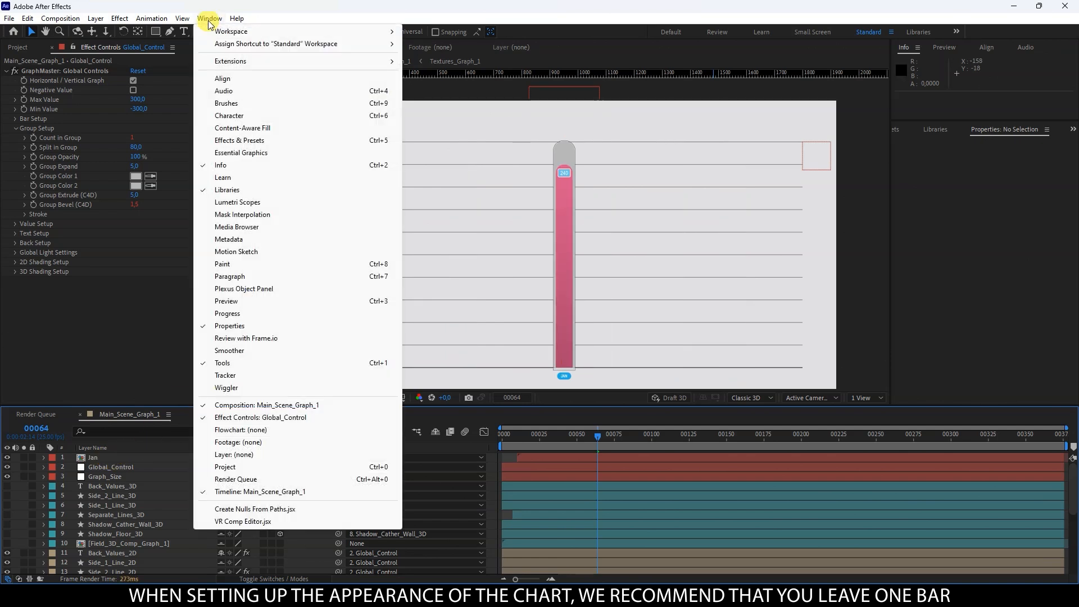
pyautogui.click(229, 329)
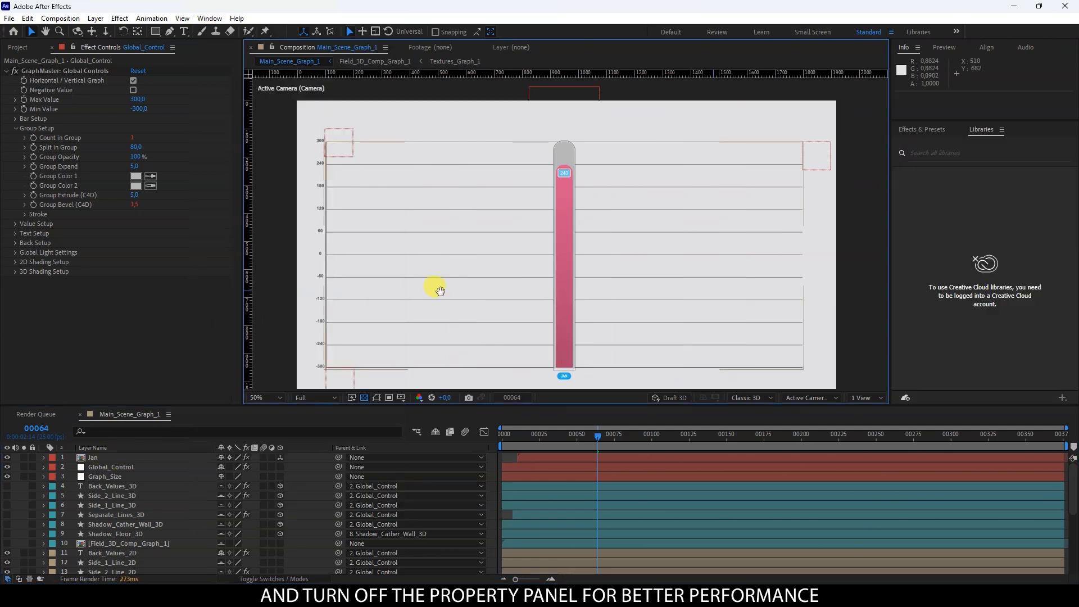
# - Set the width of Frame Value Size to 30 in the Value Setup frame options of Global_Control
pyautogui.click(17, 128)
pyautogui.click(16, 138)
pyautogui.click(25, 224)
pyautogui.write('30')
pyautogui.press('Return')
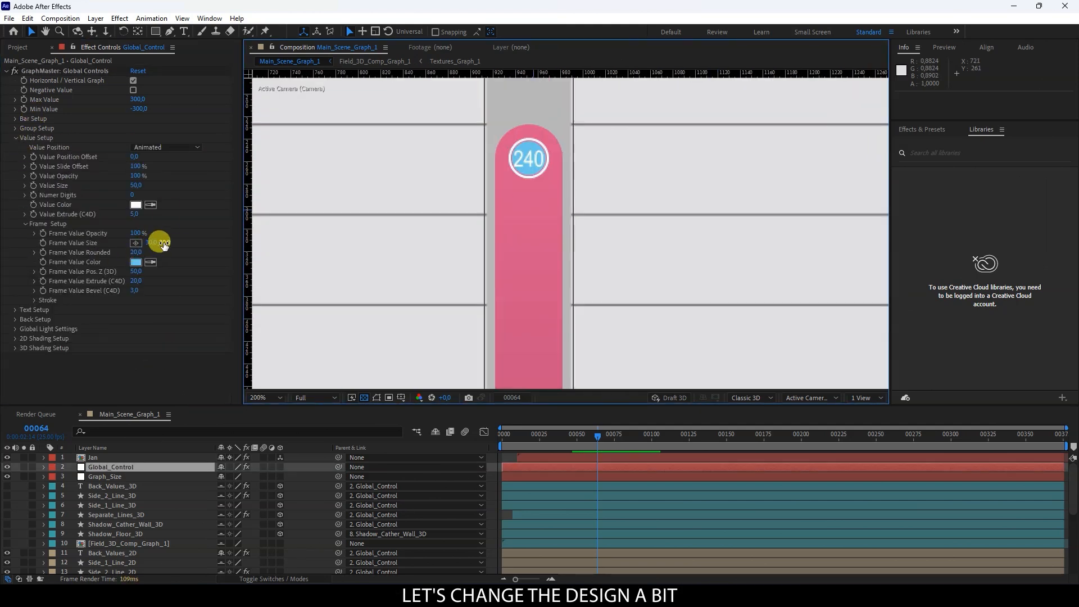
# - Set Frame Value Size to 45, 45 and Frame Value Rounded to 30 in the value frame options
pyautogui.moveTo(157, 241); pyautogui.dragTo(180, 256)
pyautogui.scroll(-1, 551, 180)
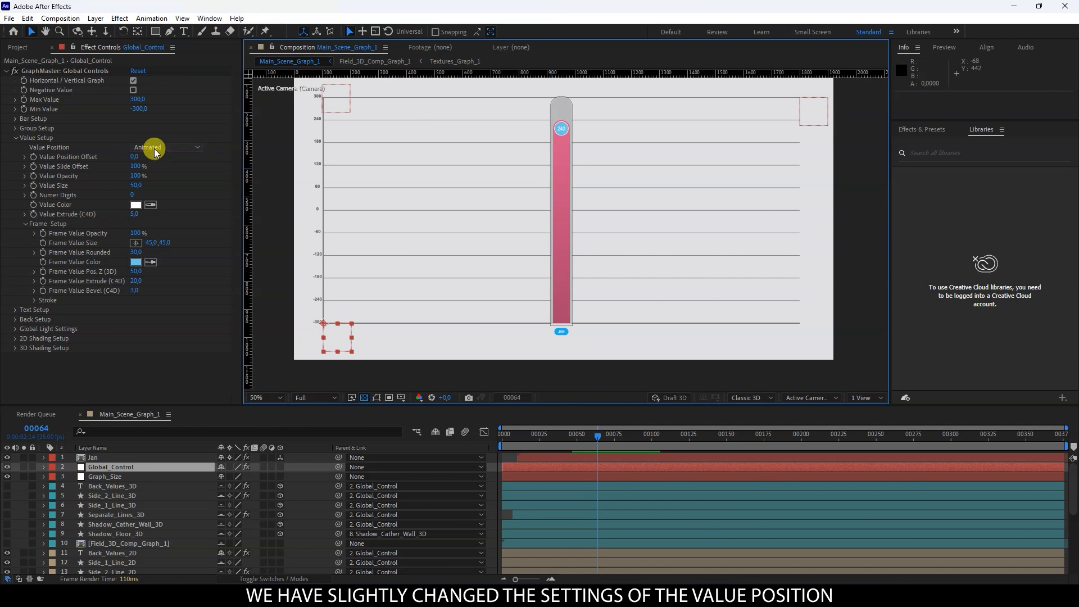
# - Switch Value Position to Static with a Value Position Offset of 850 and preview the bar's animation
pyautogui.click(156, 152)
pyautogui.click(153, 158)
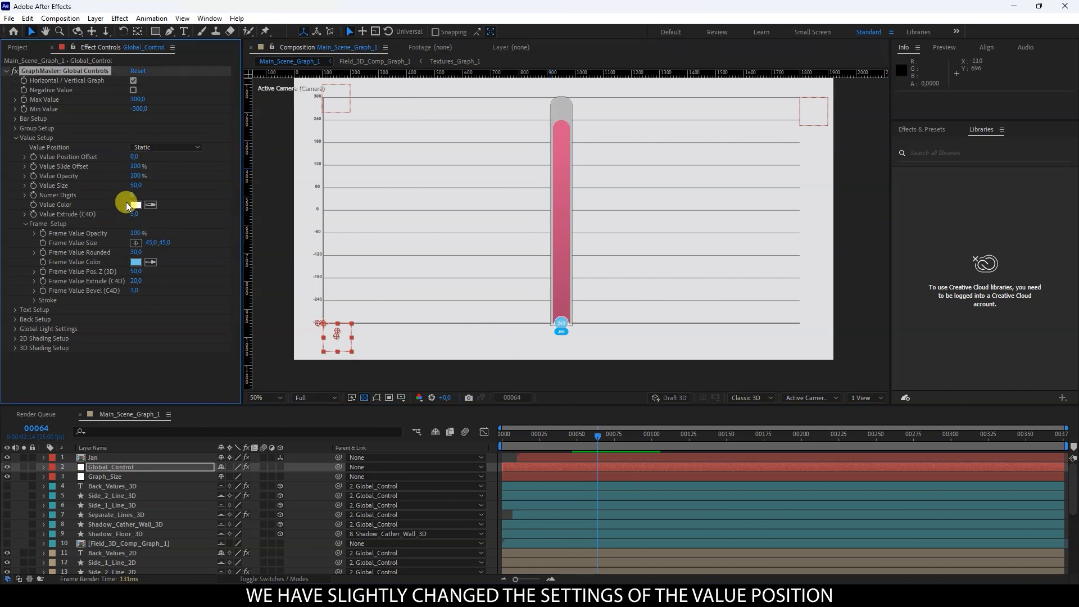
pyautogui.click(140, 159)
pyautogui.write('850')
pyautogui.press('Return')
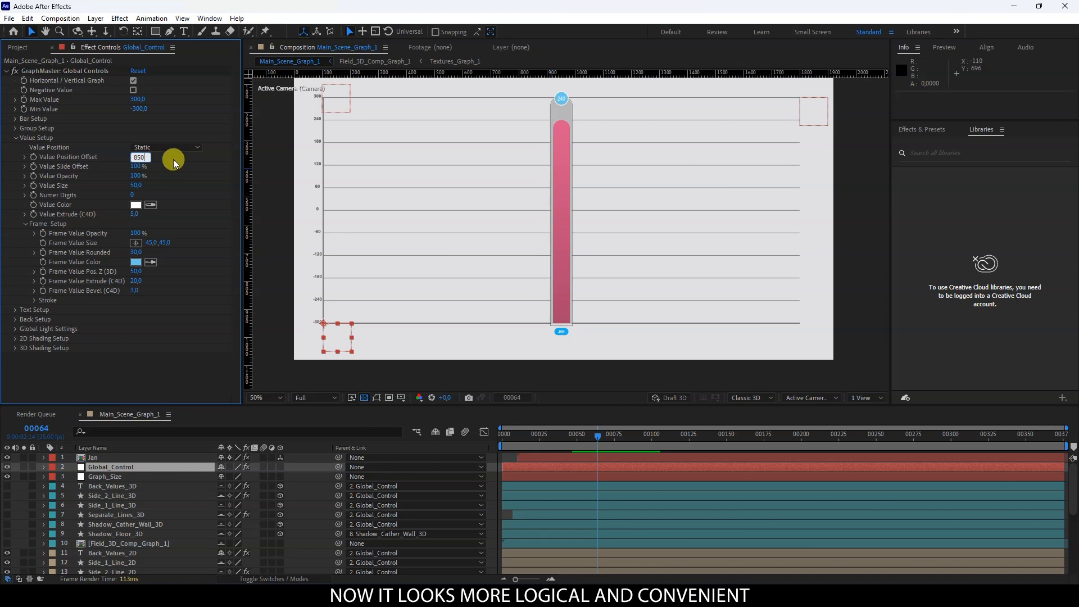
pyautogui.press('space')
pyautogui.moveTo(487, 226); pyautogui.dragTo(487, 234)
pyautogui.moveTo(551, 441); pyautogui.dragTo(613, 441)
# - Set Value Position to Animated and Value Slide Offset to 50%, and preview the value's movement along the bar
pyautogui.click(166, 148)
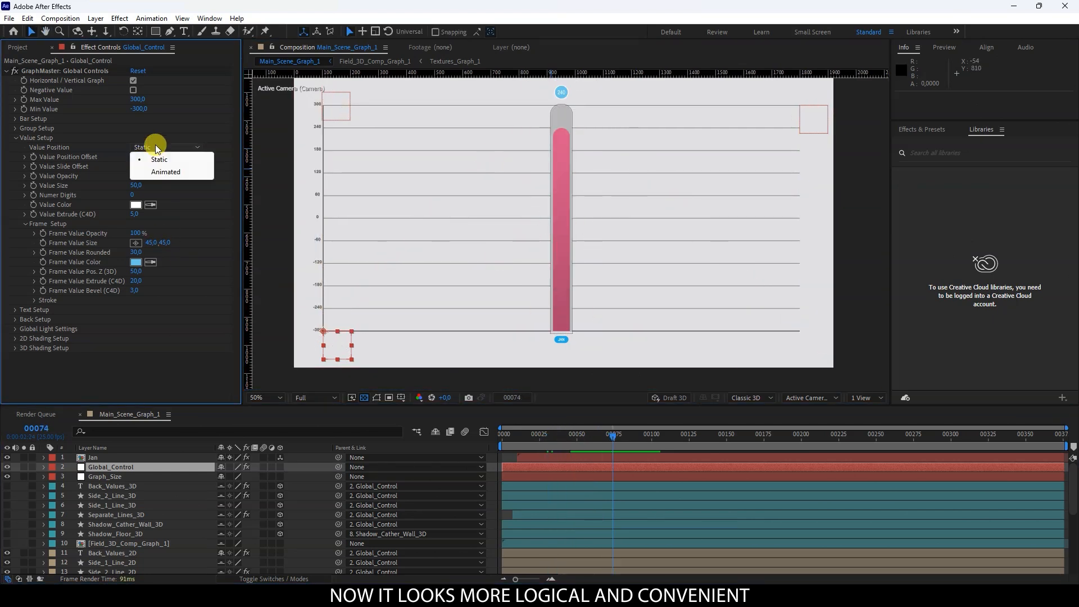
pyautogui.click(149, 167)
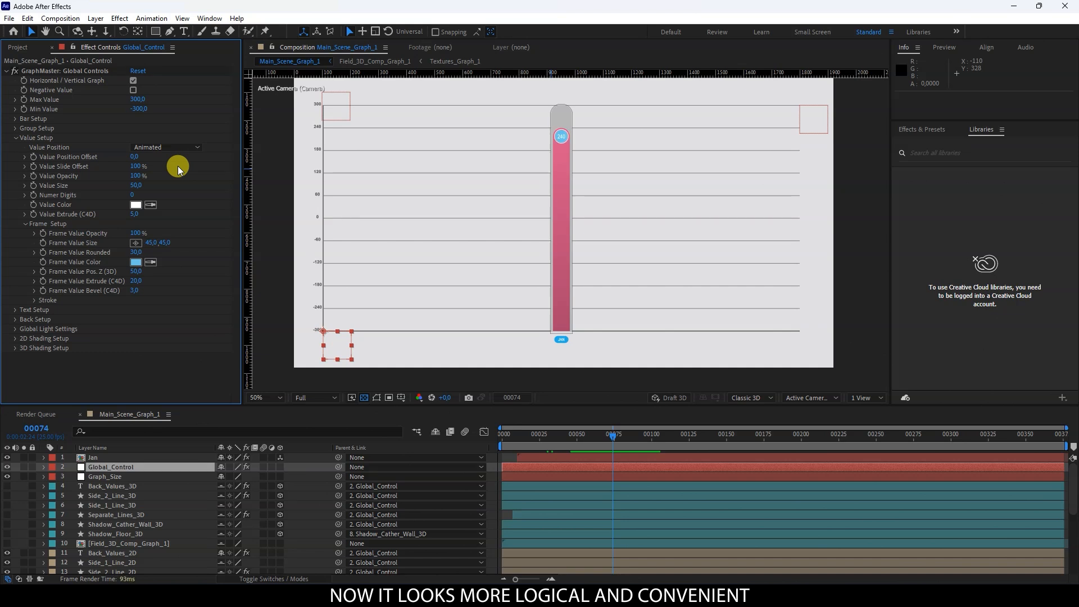
pyautogui.click(138, 166)
pyautogui.write('50')
pyautogui.press('Return')
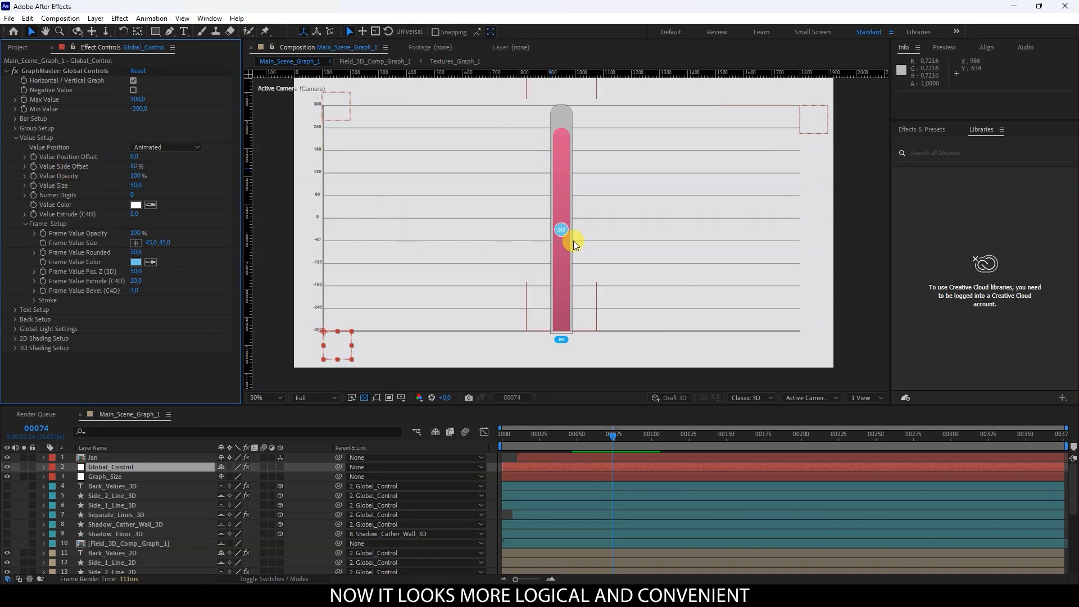
pyautogui.moveTo(612, 440); pyautogui.dragTo(656, 441)
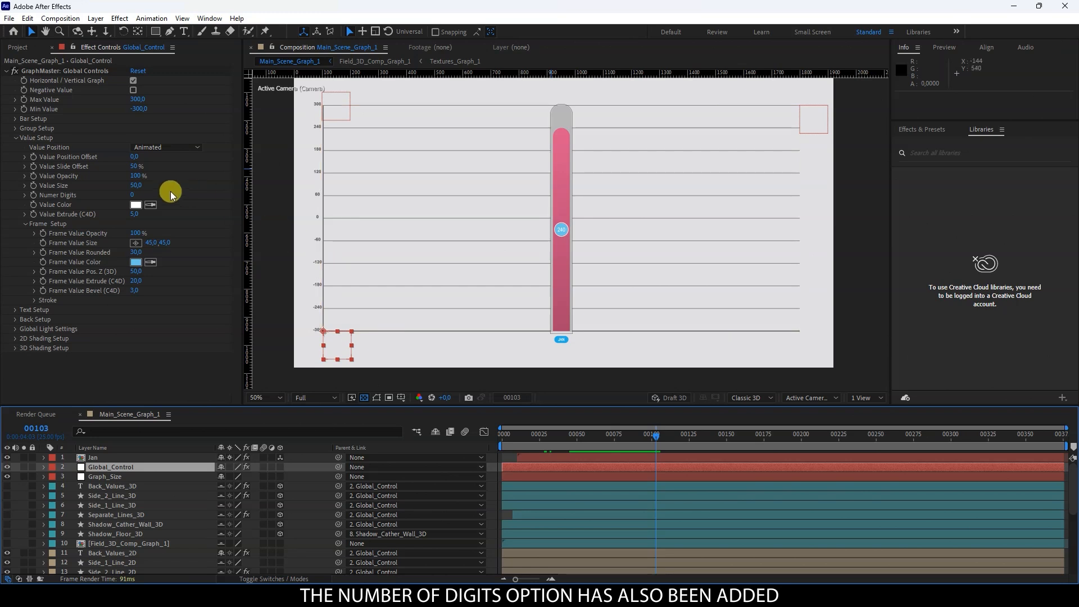
# - Set Numer Digits to 1 in Value Setup and preview the decimal value at several frames
pyautogui.moveTo(133, 196); pyautogui.dragTo(184, 194)
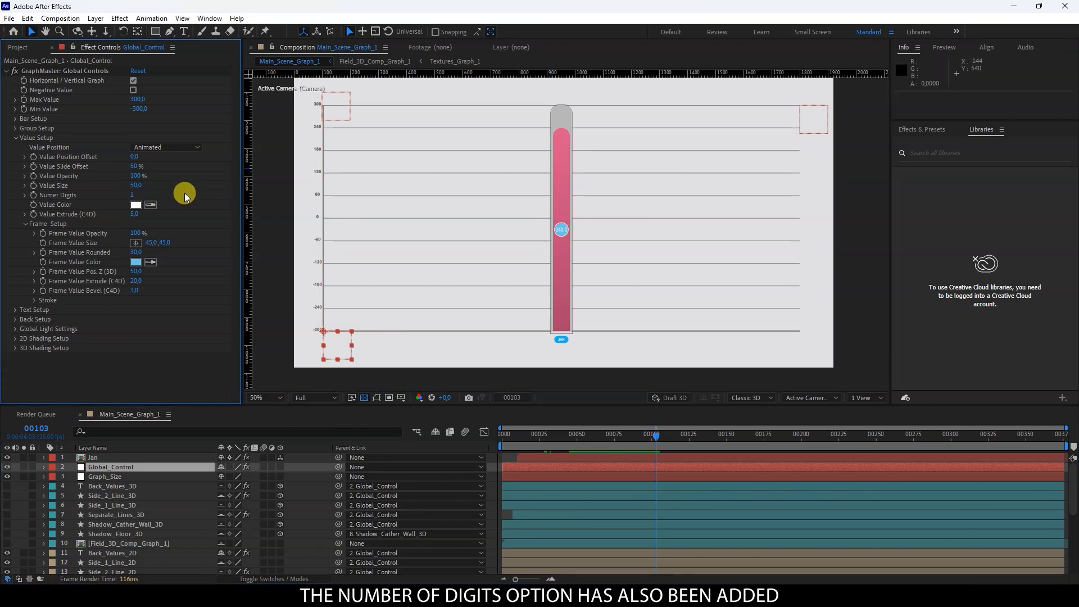
pyautogui.press('.')
pyautogui.moveTo(608, 434); pyautogui.dragTo(549, 431)
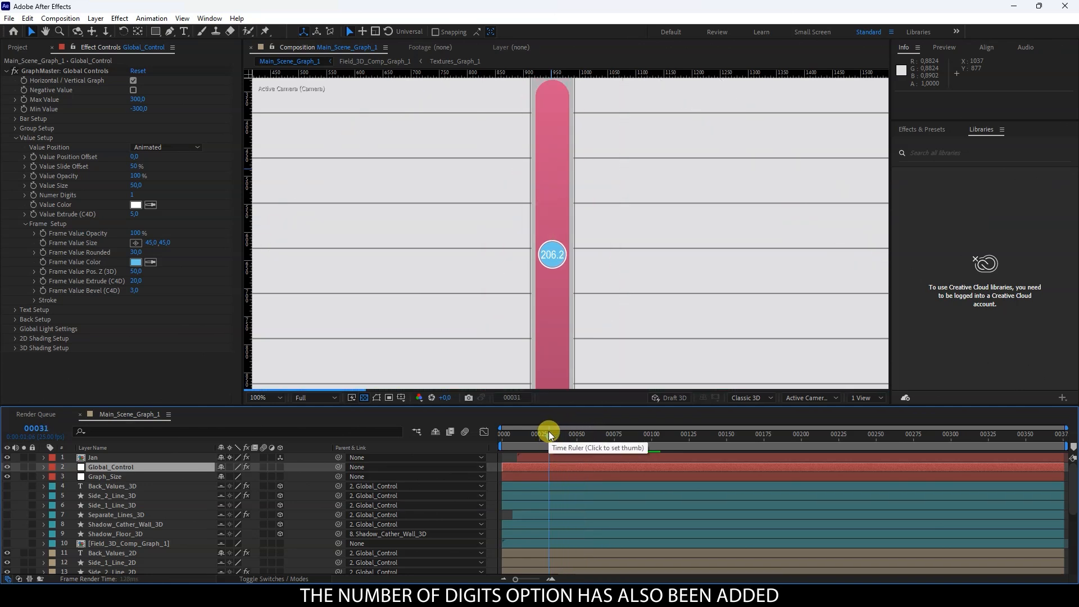
pyautogui.moveTo(548, 289); pyautogui.dragTo(562, 176)
pyautogui.moveTo(558, 430); pyautogui.dragTo(552, 441)
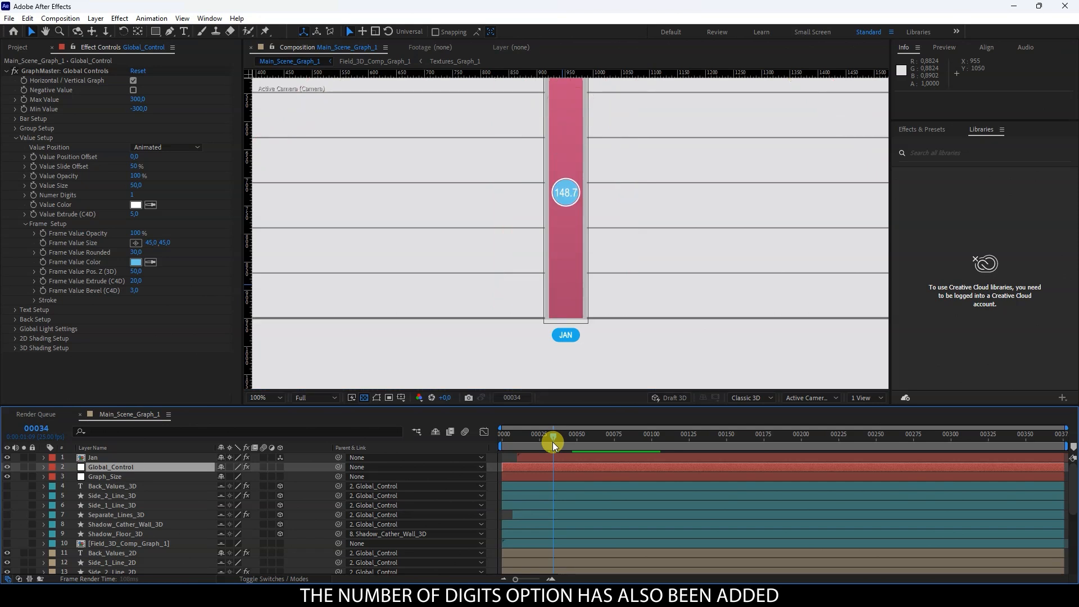
pyautogui.scroll(-1, 484, 192)
pyautogui.moveTo(507, 180); pyautogui.dragTo(517, 188)
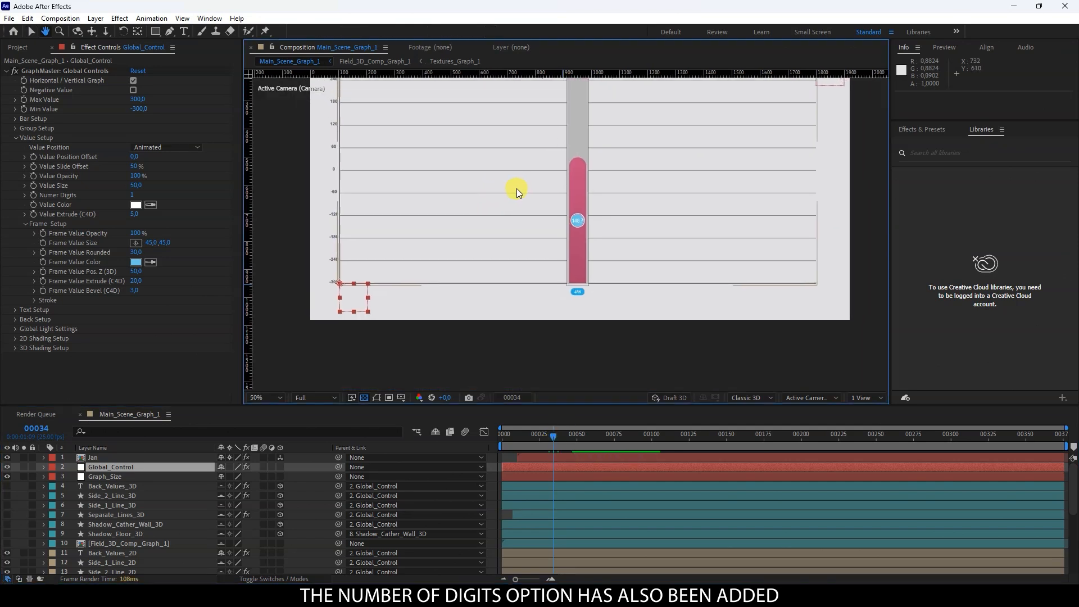
# - Set Numer Digits to 0 so the bar value shows whole numbers
pyautogui.scroll(1, 517, 188)
pyautogui.click(138, 193)
pyautogui.write('0')
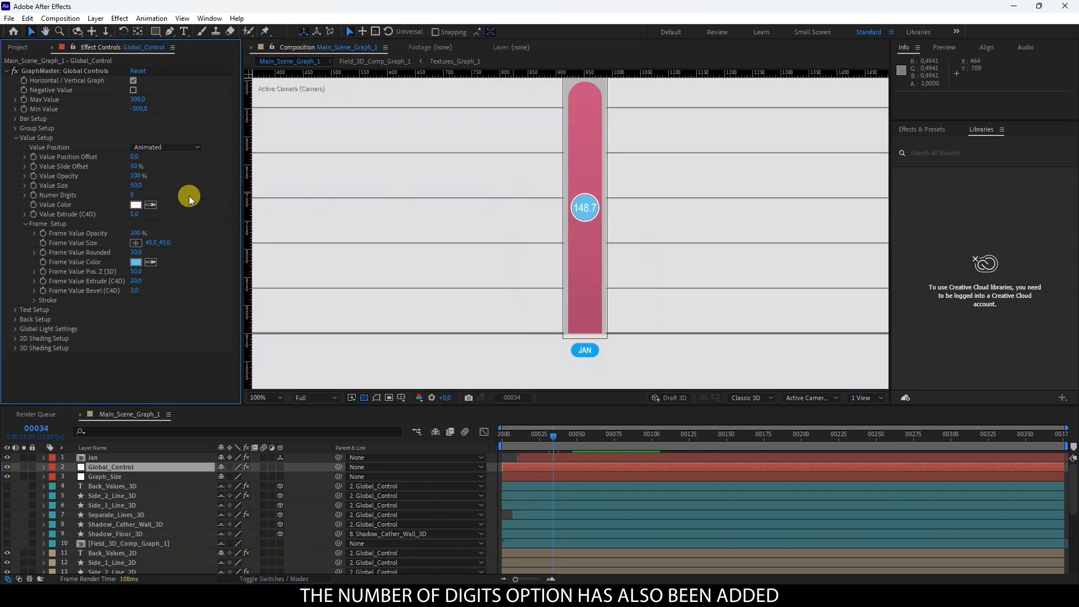
pyautogui.scroll(-1, 520, 211)
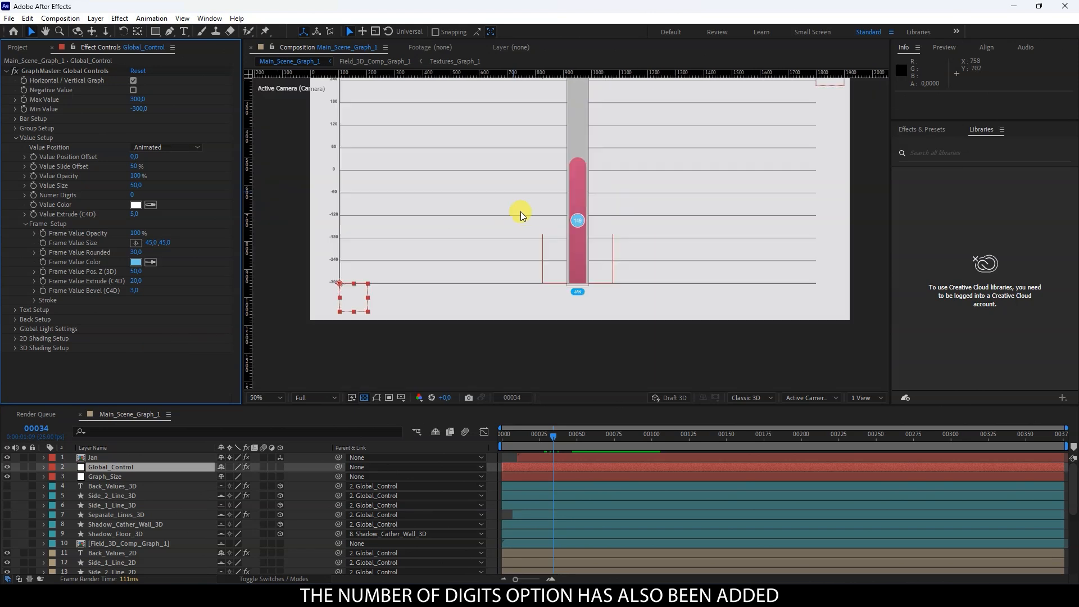
pyautogui.moveTo(486, 173); pyautogui.dragTo(511, 222)
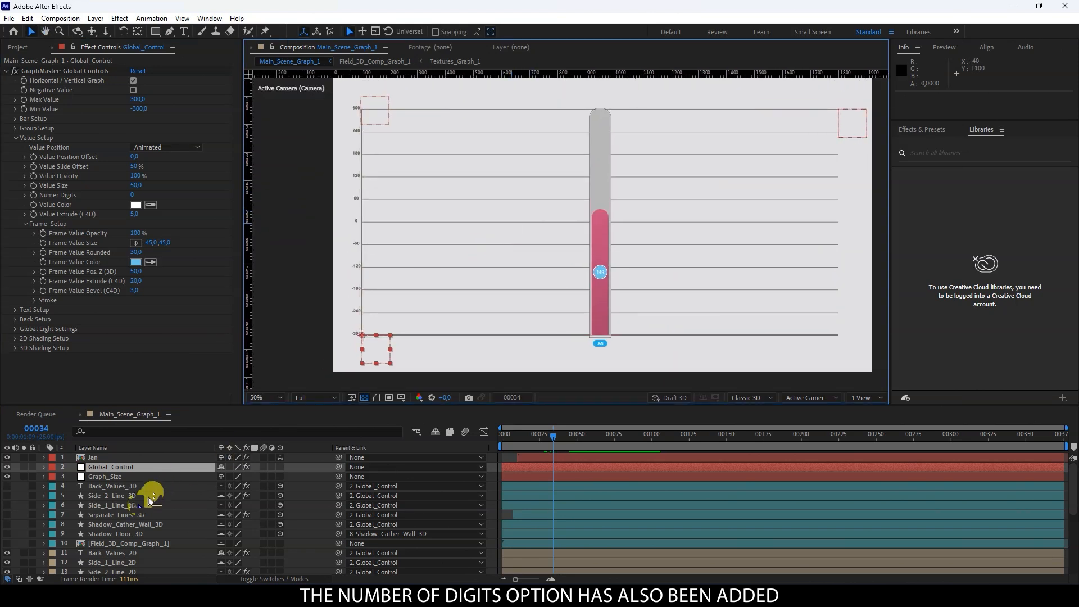
# - Hide the shy layers in the timeline and select the Add_Simbol_Start layer
pyautogui.scroll(-2, 134, 503)
pyautogui.scroll(2, 134, 503)
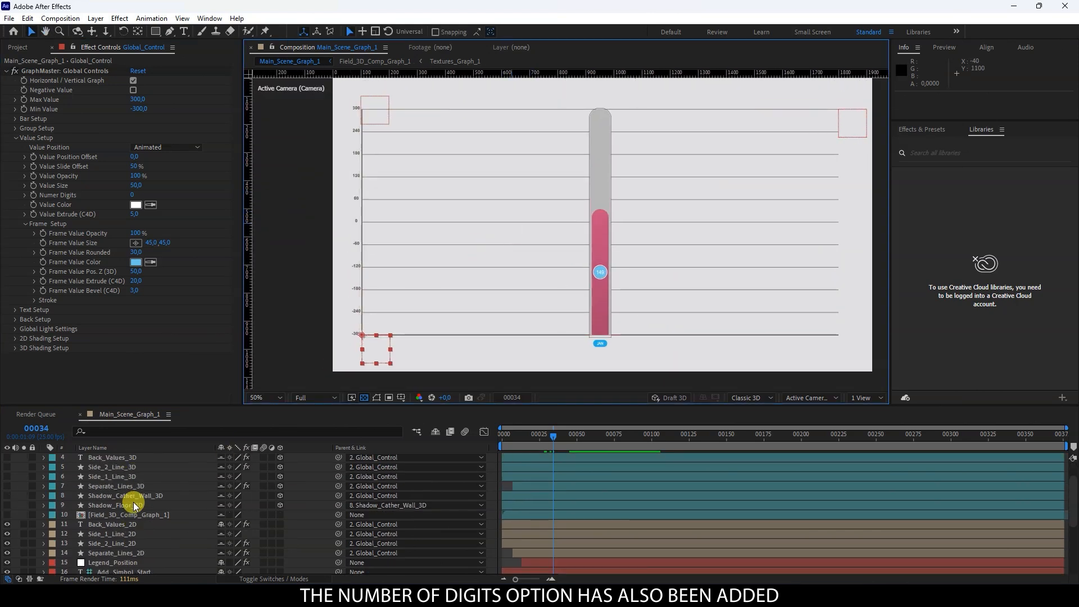
pyautogui.click(436, 431)
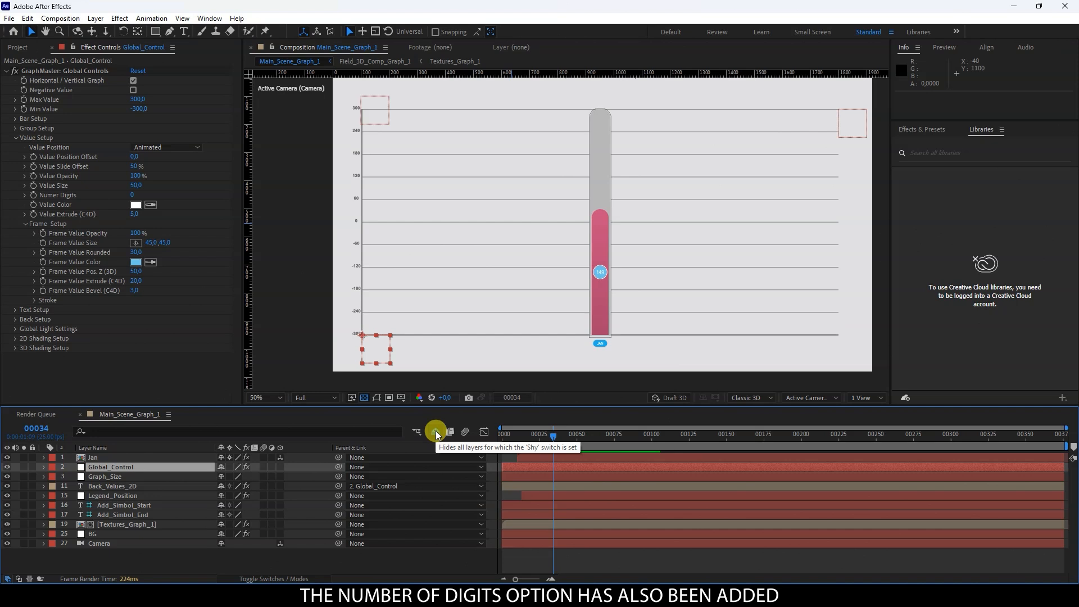
pyautogui.click(106, 563)
pyautogui.click(136, 507)
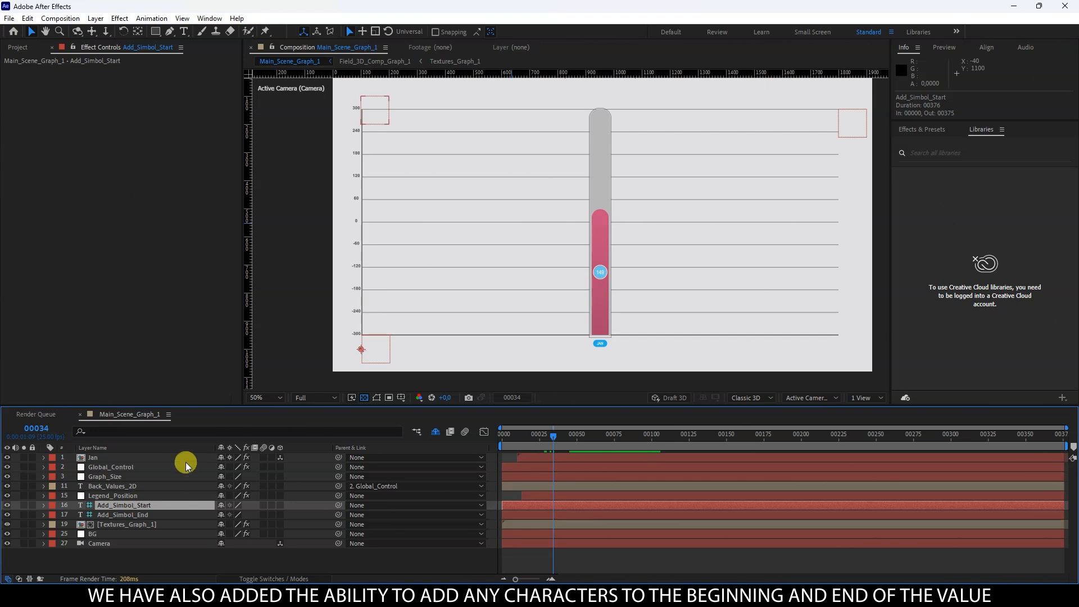
pyautogui.moveTo(349, 328); pyautogui.dragTo(338, 309)
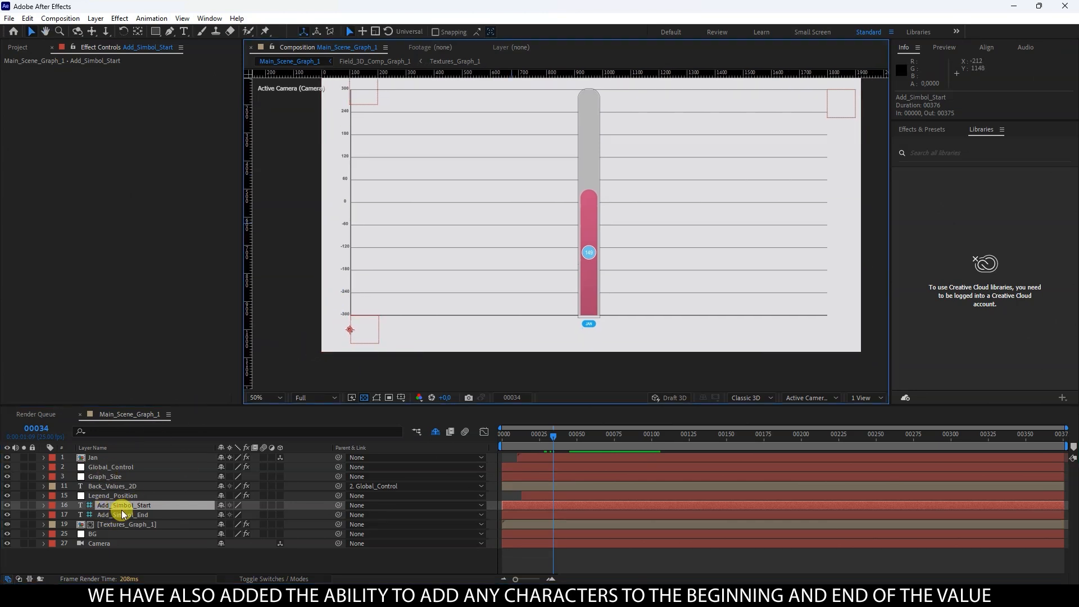
# - Enter % in the Add_Simbol_End text layer and check the suffix on the bar and axis values
pyautogui.click(138, 515)
pyautogui.hotkey('ctrl', 't')
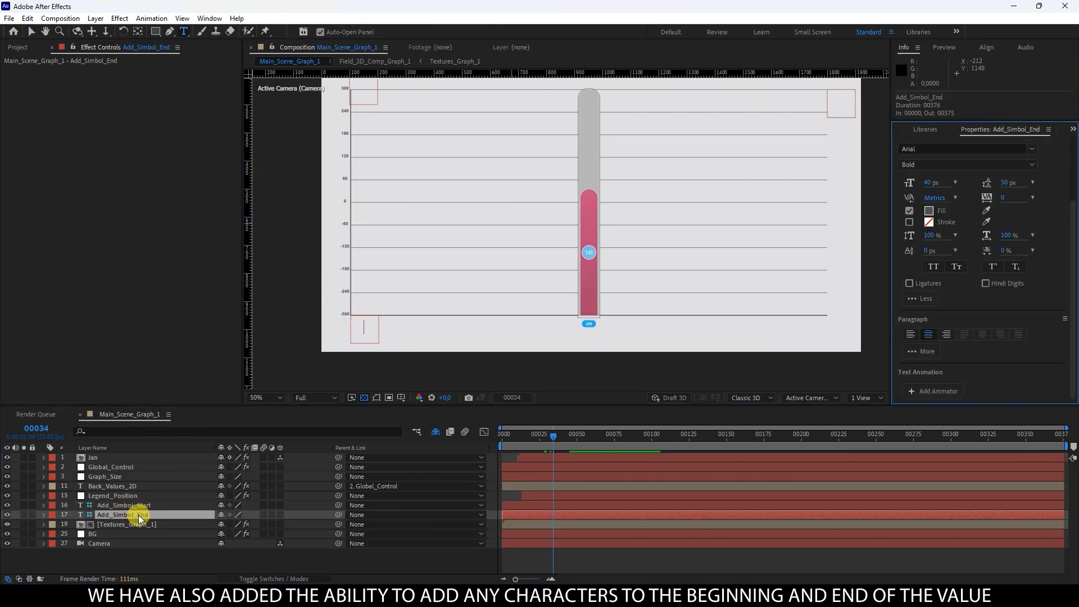
pyautogui.write('%')
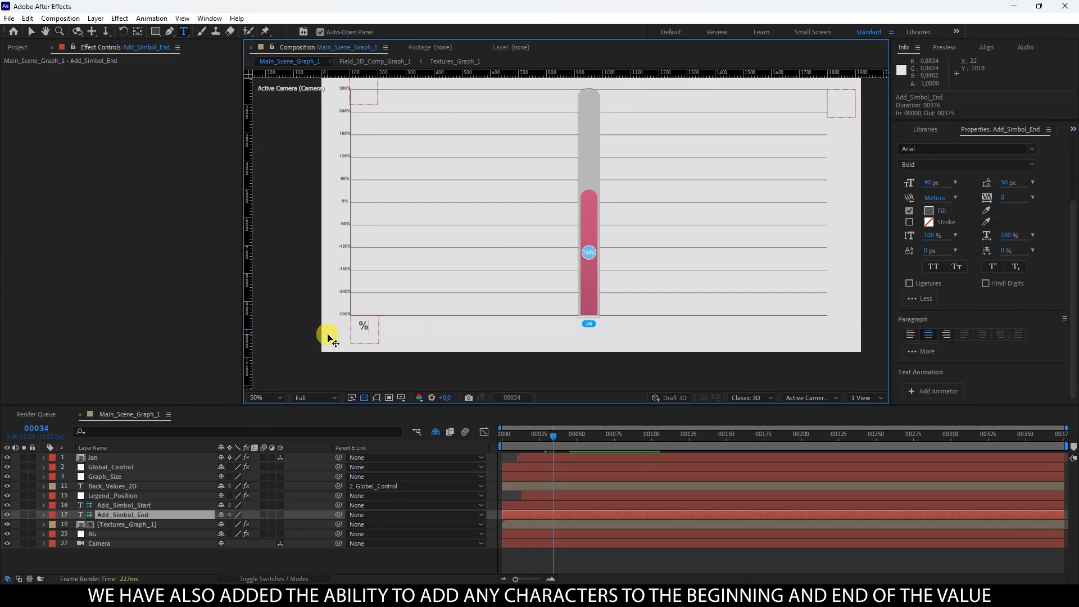
pyautogui.click(305, 558)
pyautogui.scroll(1, 592, 273)
pyautogui.moveTo(450, 310); pyautogui.dragTo(652, 233)
pyautogui.scroll(-1, 522, 171)
pyautogui.moveTo(521, 172); pyautogui.dragTo(418, 213)
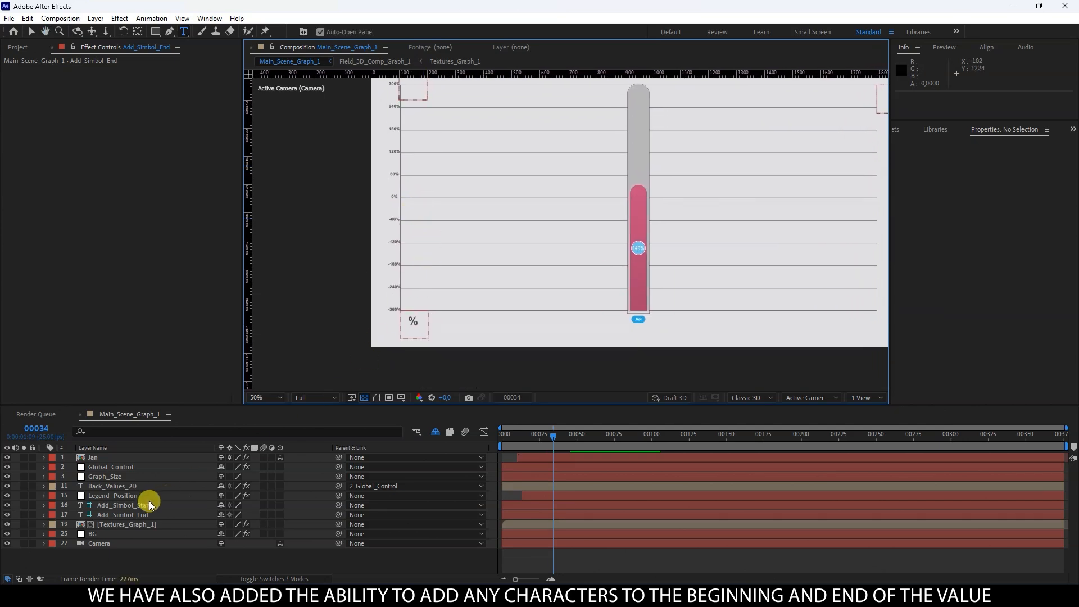
# - Clear the Add_Simbol_End text and enter $ in the Add_Simbol_Start layer as a value prefix
pyautogui.doubleClick(135, 514)
pyautogui.press('BackSpace')
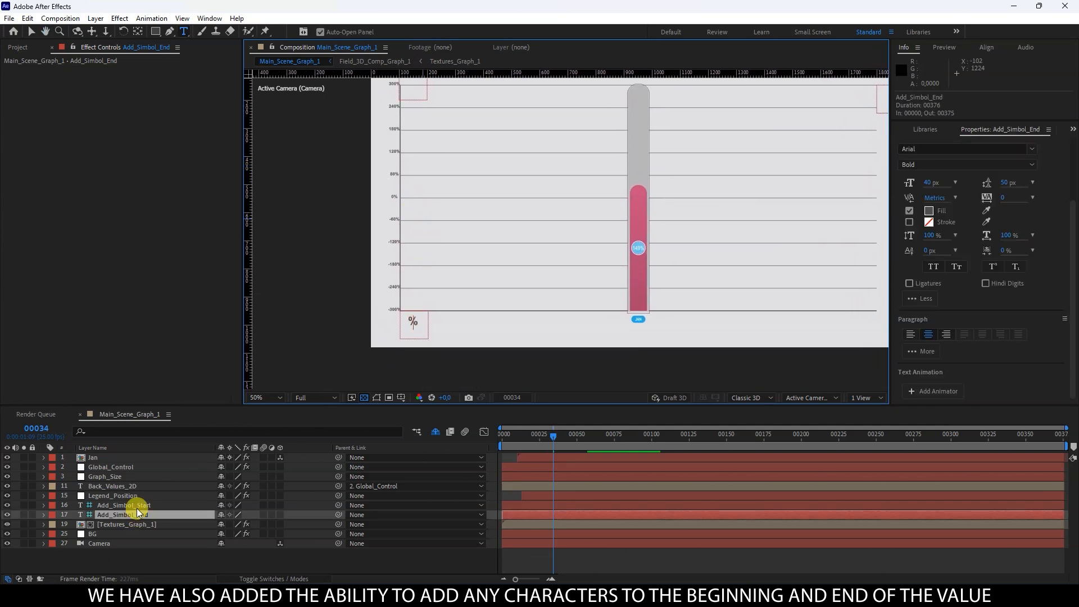
pyautogui.click(136, 504)
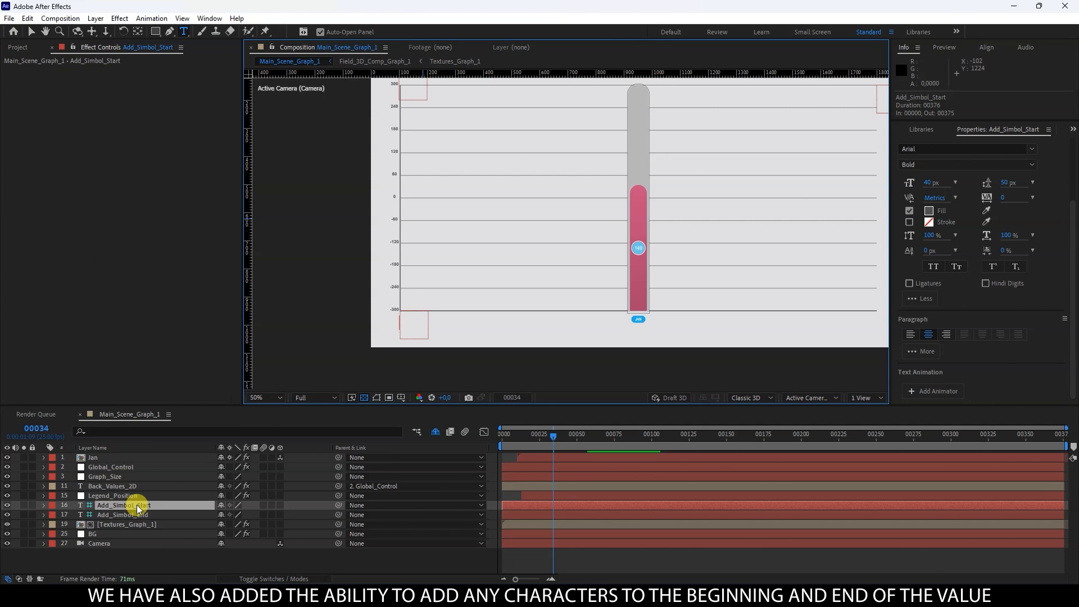
pyautogui.doubleClick(136, 504)
pyautogui.write('$')
pyautogui.click(195, 550)
pyautogui.scroll(1, 388, 281)
pyautogui.moveTo(382, 275); pyautogui.dragTo(601, 450)
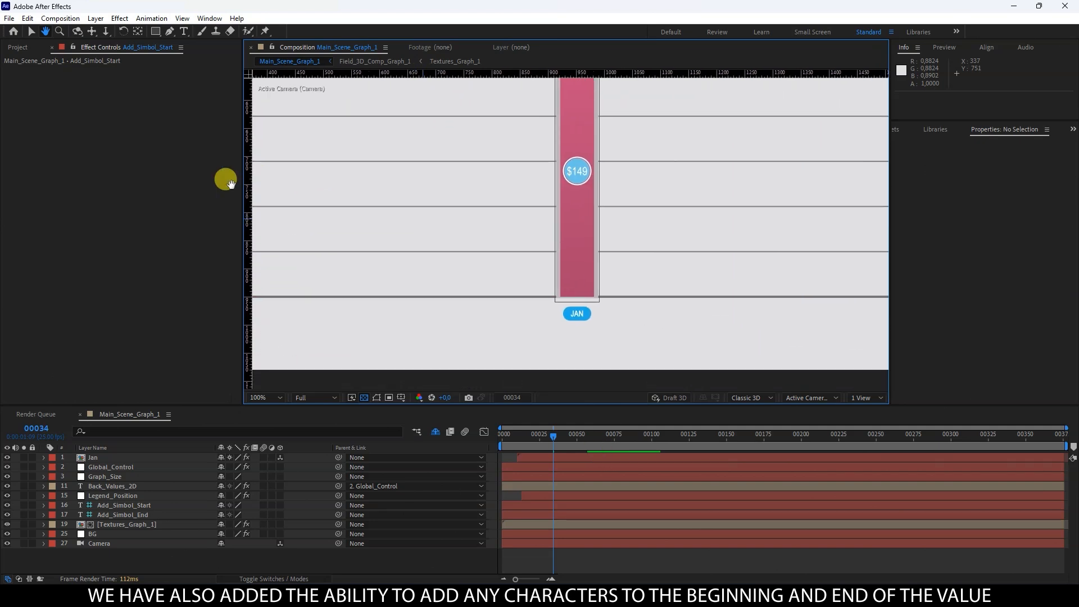
# - Delete the $ symbol from the Add_Simbol_Start text layer
pyautogui.hotkey('ctrl', 't')
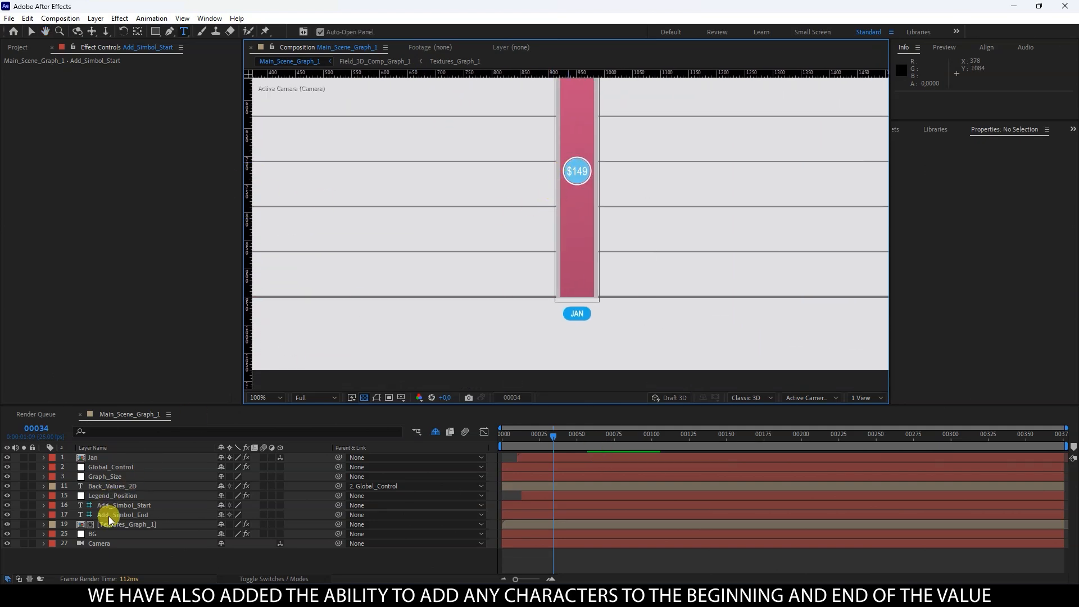
pyautogui.click(119, 505)
pyautogui.scroll(-1, 320, 289)
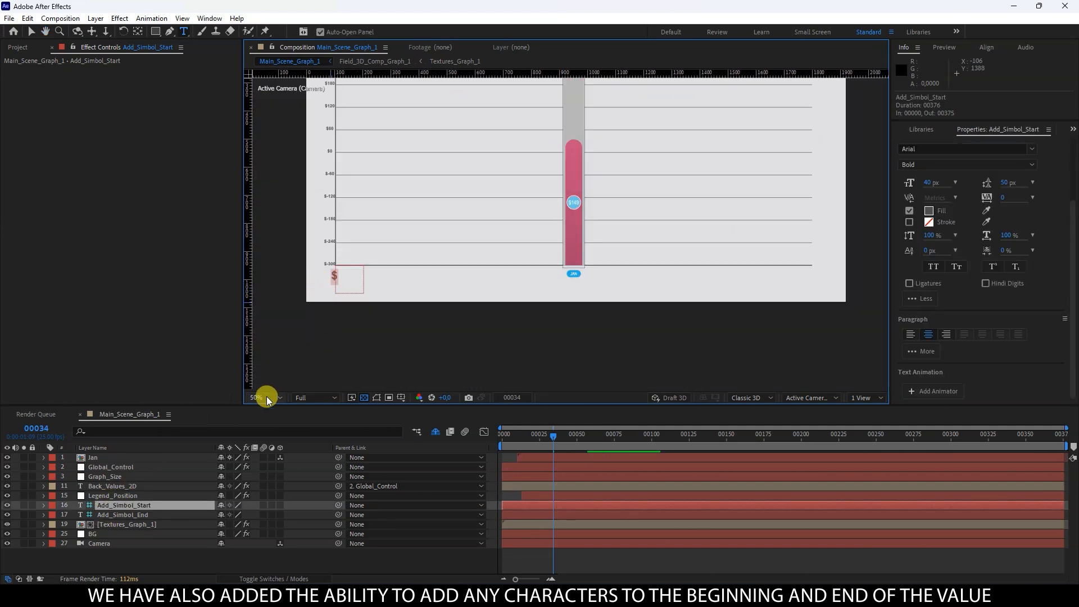
pyautogui.click(191, 557)
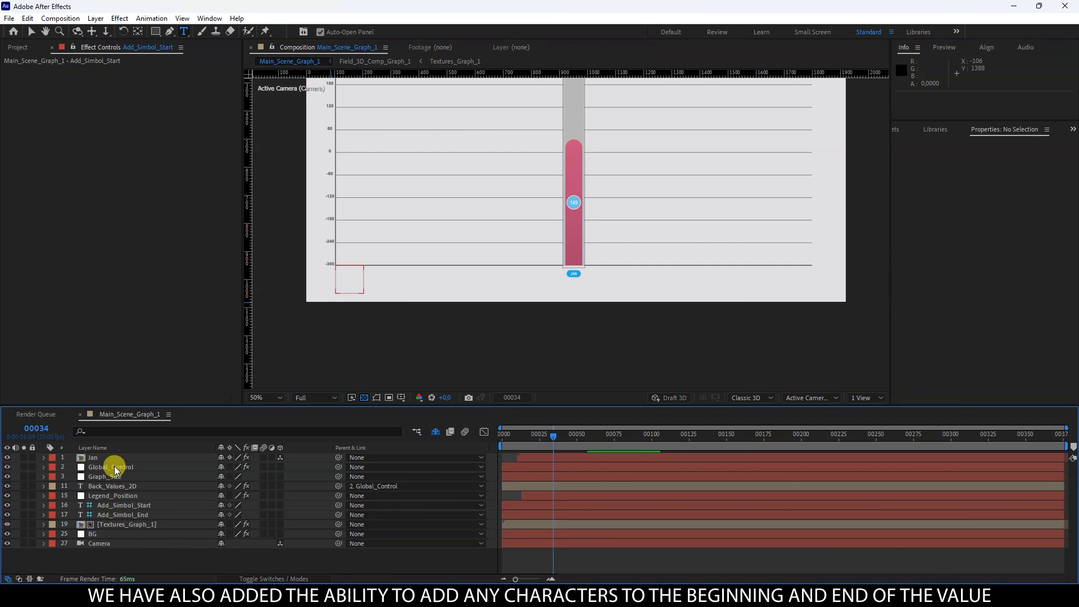
# - Set Side Line 1 Color and Side Line 2 Color to red in the Back Setup of Global_Control
pyautogui.click(114, 467)
pyautogui.click(31, 31)
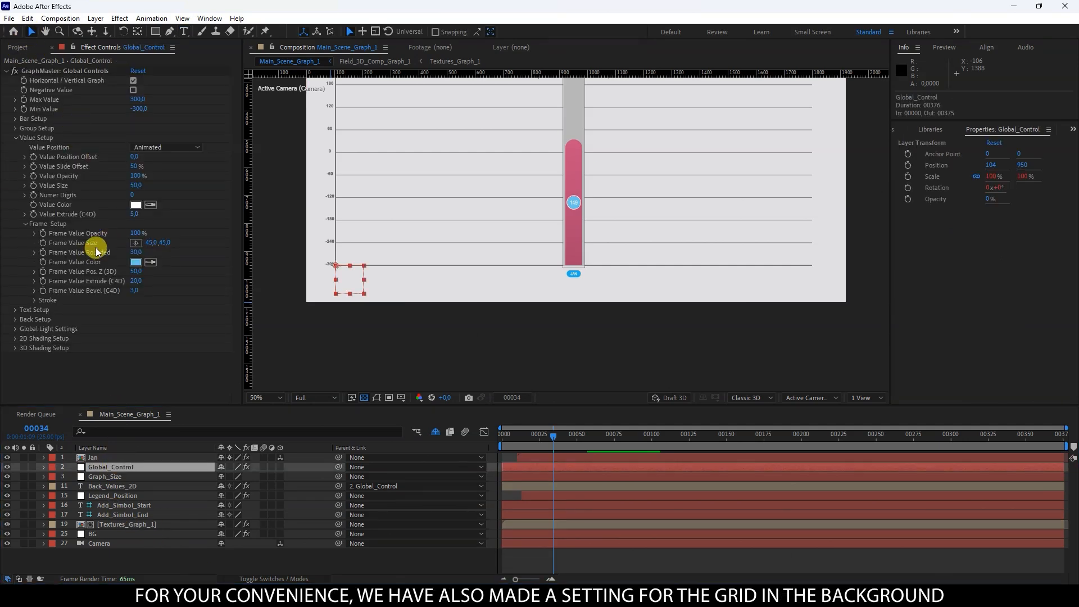
pyautogui.click(16, 138)
pyautogui.click(15, 157)
pyautogui.click(26, 167)
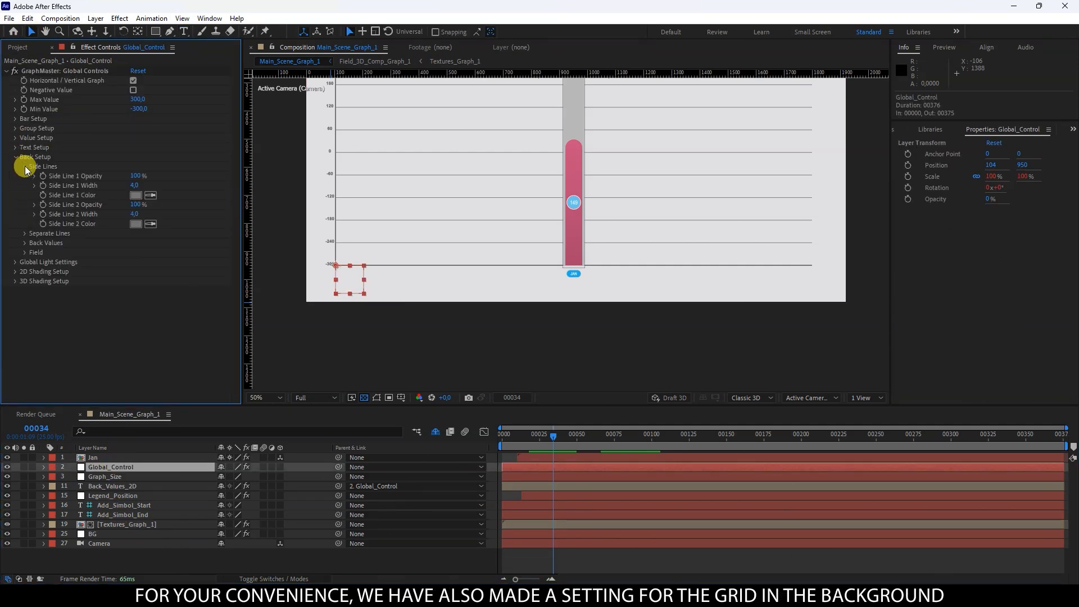
pyautogui.scroll(1, 487, 304)
pyautogui.click(135, 195)
pyautogui.click(531, 318)
pyautogui.click(649, 311)
pyautogui.click(150, 223)
pyautogui.click(138, 196)
# - Set Separate Lines Dash Width to 40% and match Separate Lines Color to the red side lines
pyautogui.click(25, 233)
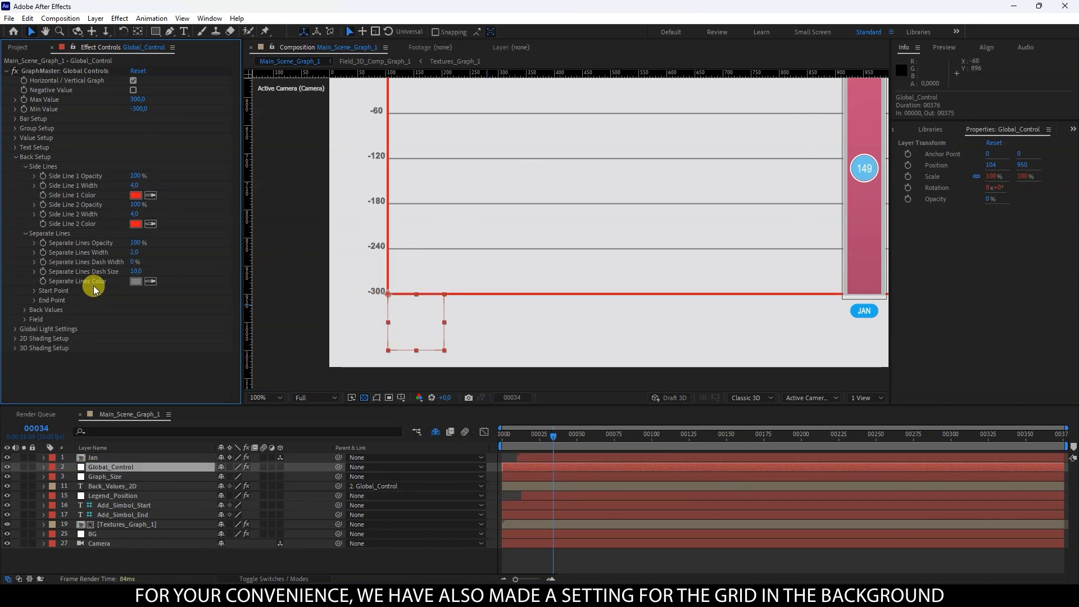
pyautogui.click(150, 281)
pyautogui.click(138, 221)
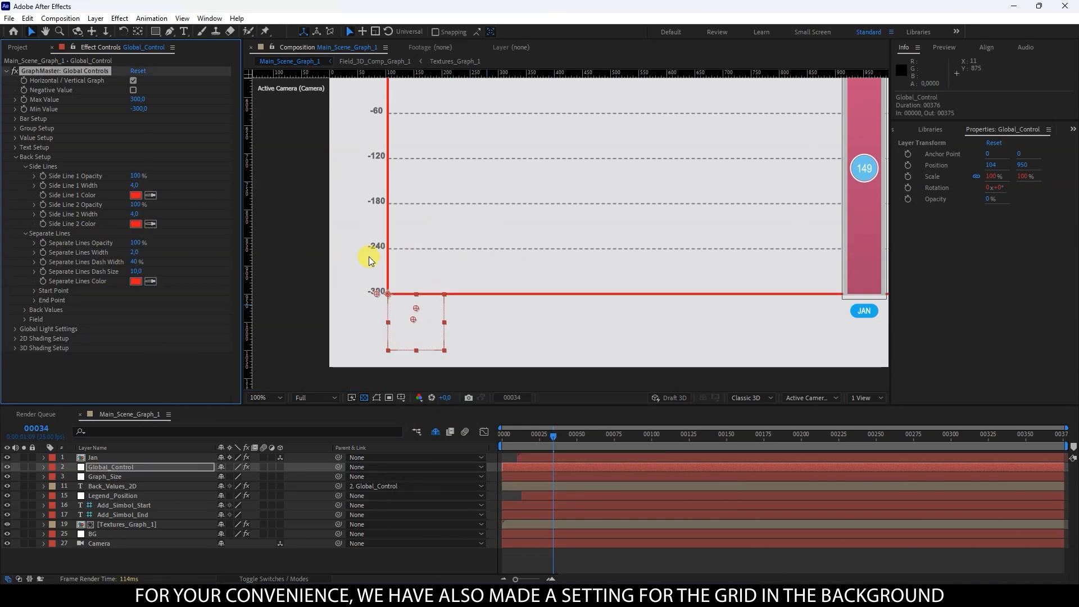
pyautogui.scroll(-1, 518, 183)
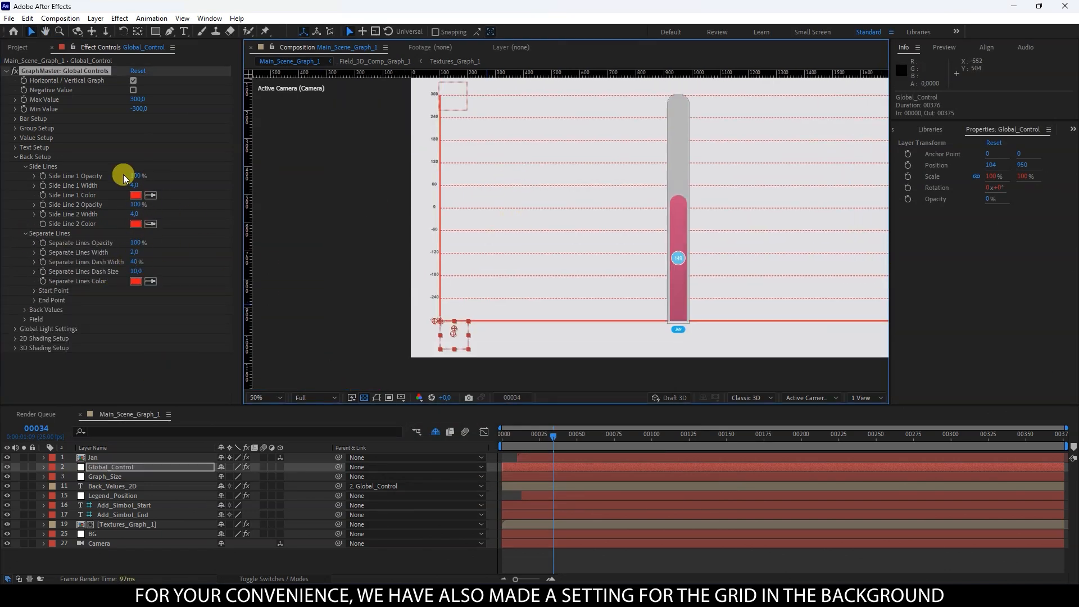
# - Set Start Point Size to 5 in the Separate Lines options to put dots at the grid lines' start
pyautogui.click(34, 290)
pyautogui.click(177, 368)
pyautogui.scroll(1, 338, 235)
pyautogui.moveTo(343, 237); pyautogui.dragTo(404, 250)
pyautogui.scroll(-1, 403, 249)
pyautogui.scroll(-1, 44, 383)
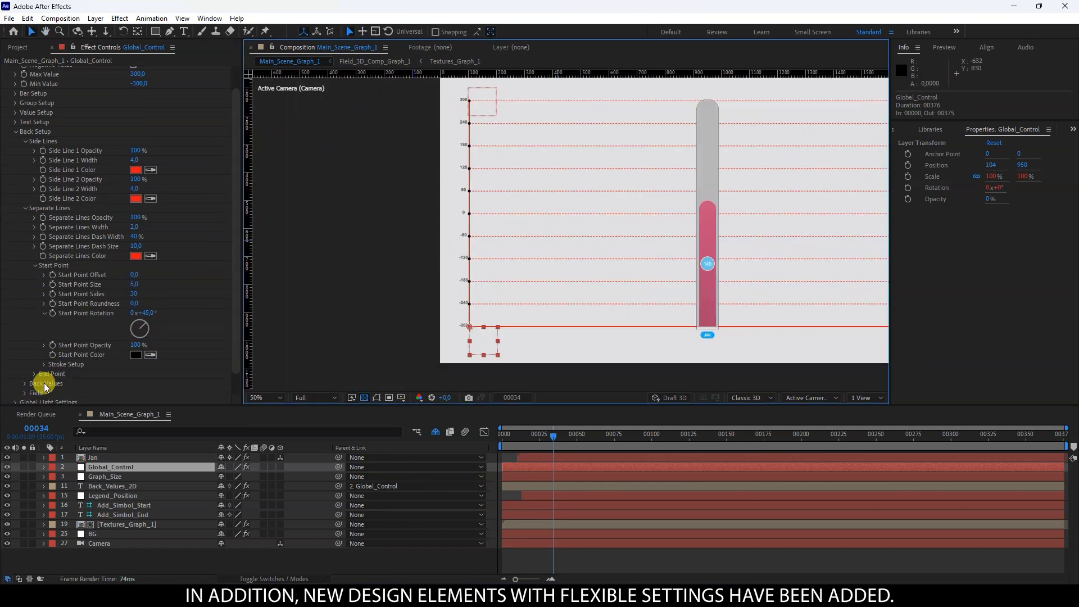
# - Increase End Point Size in the Separate Lines options to put markers at the grid lines' far ends
pyautogui.click(35, 374)
pyautogui.scroll(-3, 12, 365)
pyautogui.moveTo(143, 377); pyautogui.dragTo(177, 373)
pyautogui.moveTo(672, 231); pyautogui.dragTo(343, 240)
pyautogui.scroll(1, 343, 239)
pyautogui.scroll(-1, 135, 362)
# - Match End Point Color to the red grid lines, and set End Point Sides to 3 and End Point Size to 10
pyautogui.click(150, 363)
pyautogui.click(136, 157)
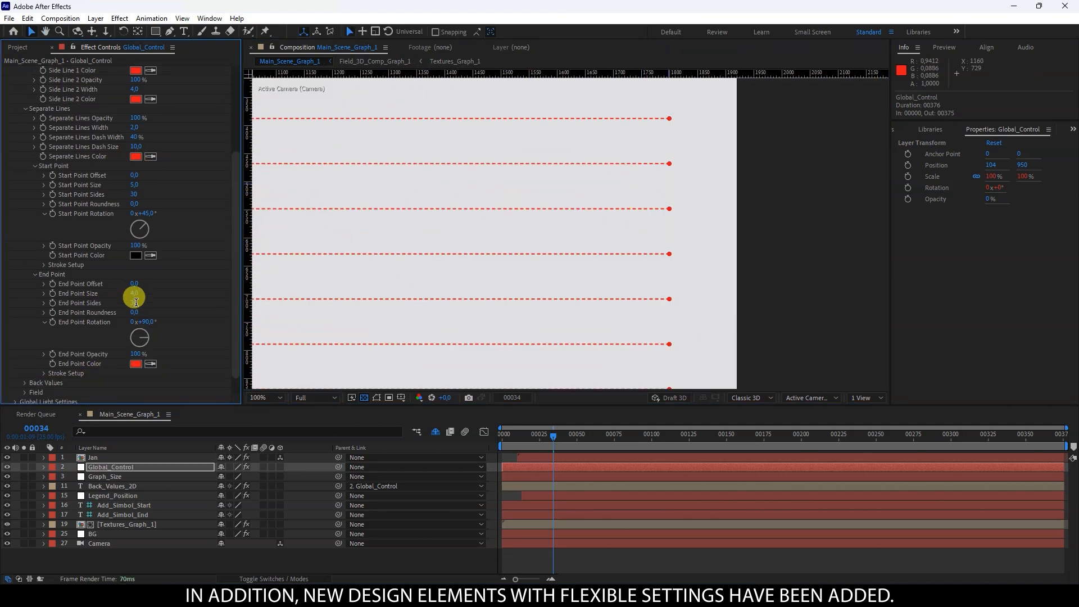
pyautogui.write('3')
pyautogui.click(180, 300)
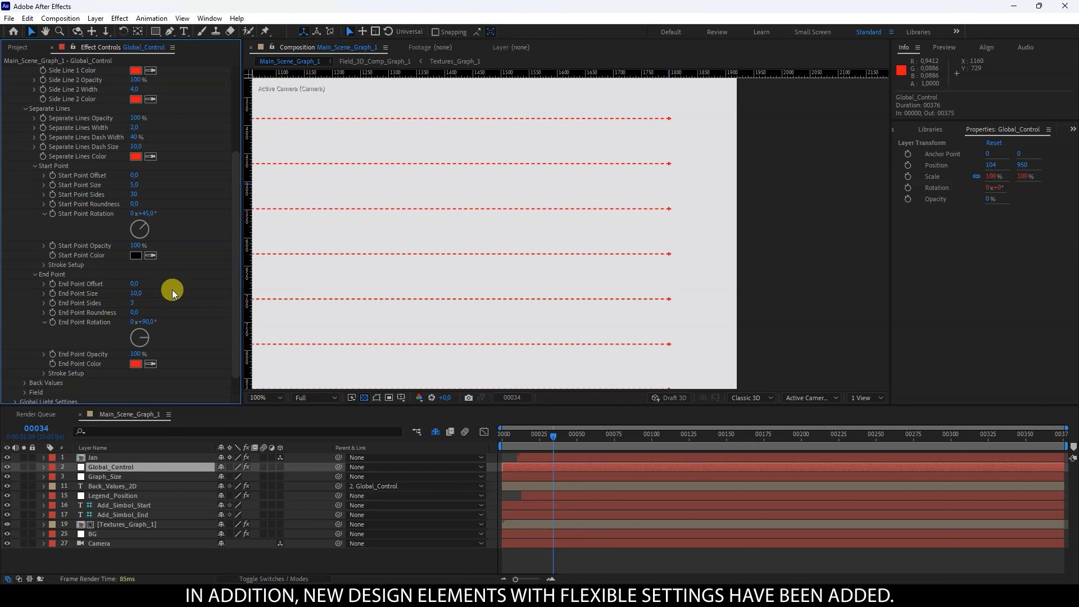
# - Match Start Point Color to the red grid lines and set Start Point Stroke Opacity to 100% in its Stroke Setup
pyautogui.scroll(-2, 491, 276)
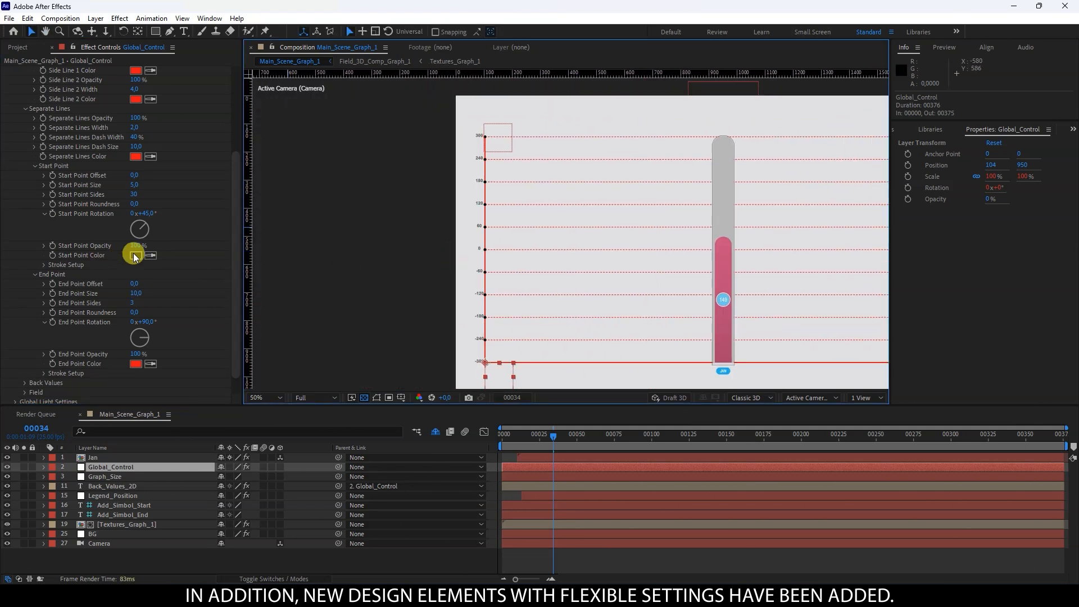
pyautogui.scroll(2, 385, 260)
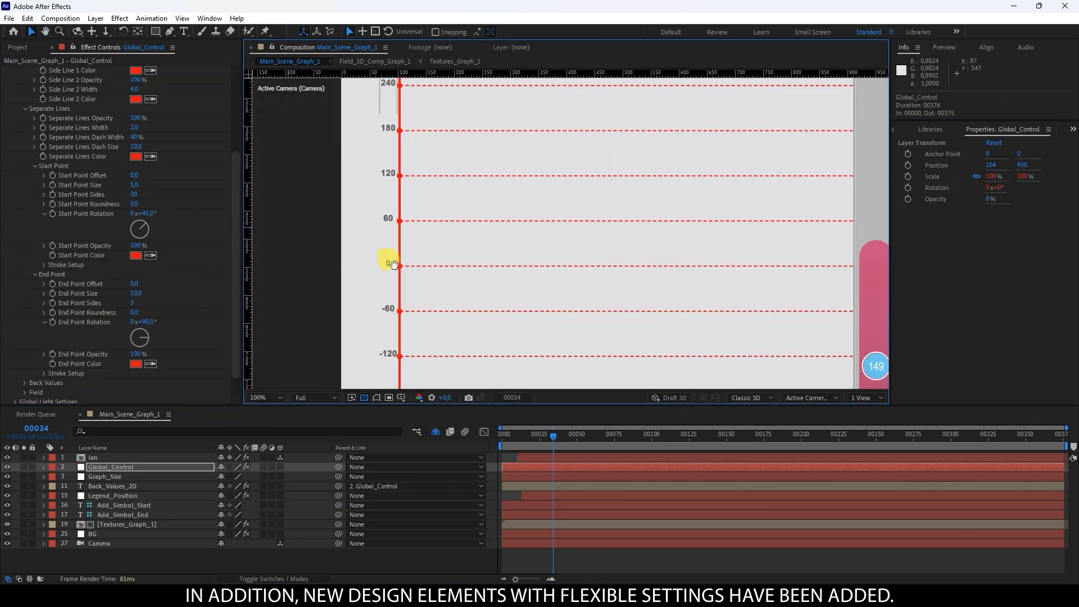
pyautogui.click(44, 265)
pyautogui.moveTo(240, 281); pyautogui.dragTo(292, 281)
pyautogui.click(161, 273)
pyautogui.write('100')
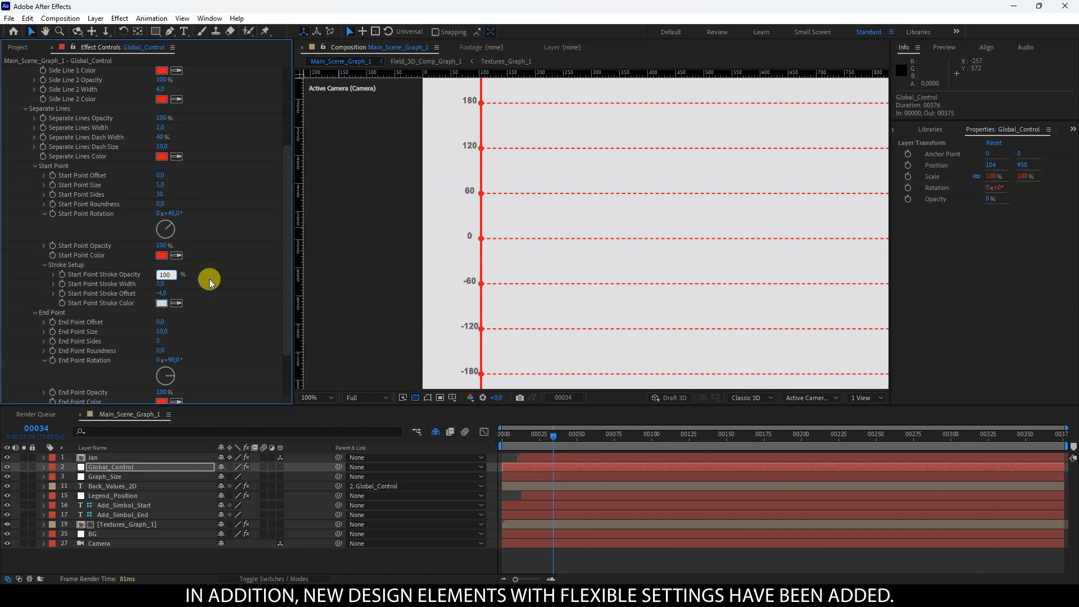
pyautogui.click(208, 281)
# - Set Start Point Stroke Width to 1, Start Point Stroke Offset to 5 and Start Point Stroke Color to dark grey
pyautogui.click(162, 294)
pyautogui.write('0')
pyautogui.click(233, 319)
pyautogui.click(162, 303)
pyautogui.moveTo(422, 427)
pyautogui.mouseDown()
pyautogui.moveTo(374, 448)
pyautogui.moveTo(373, 414)
pyautogui.mouseUp()
pyautogui.click(646, 312)
pyautogui.moveTo(164, 293); pyautogui.dragTo(221, 286)
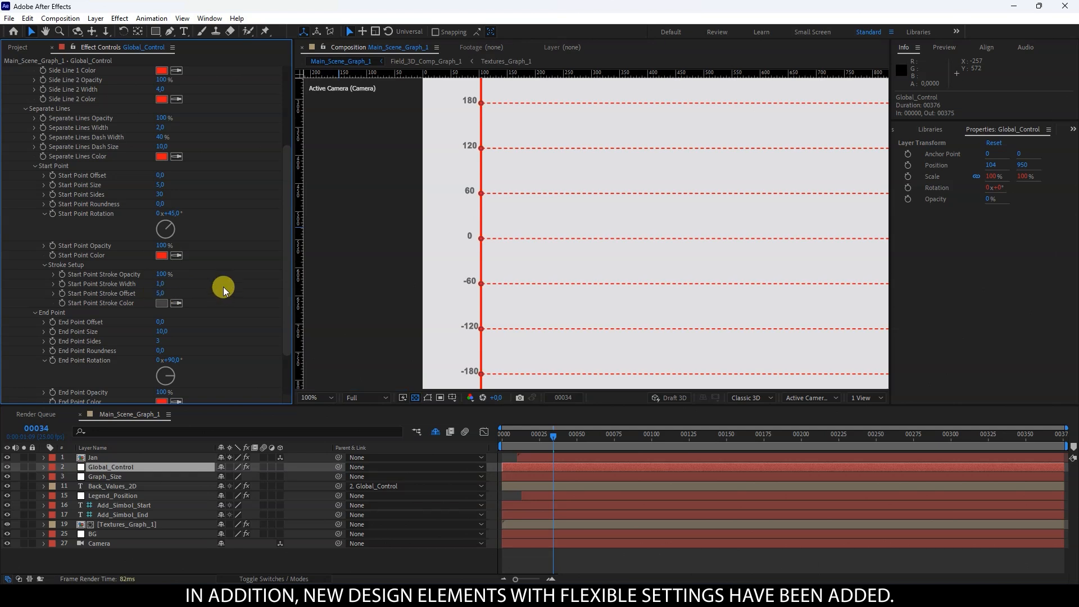
pyautogui.moveTo(463, 210); pyautogui.dragTo(468, 212)
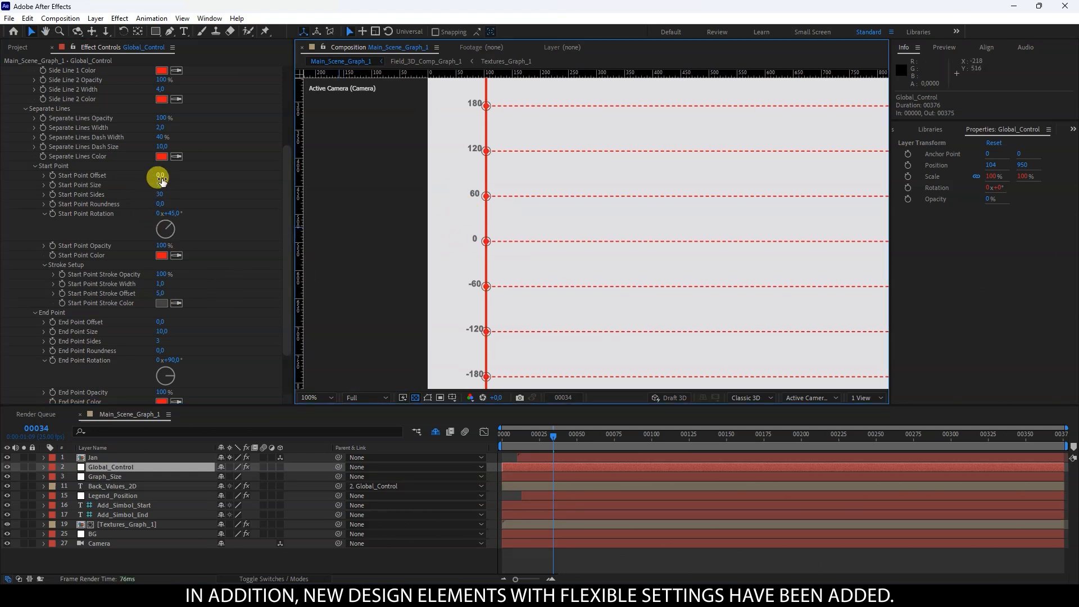
# - Set Start Point Offset to 20, Start Point Size to 12 and Start Point Opacity to 20% so the circles sit behind the axis values
pyautogui.moveTo(161, 178); pyautogui.dragTo(164, 177)
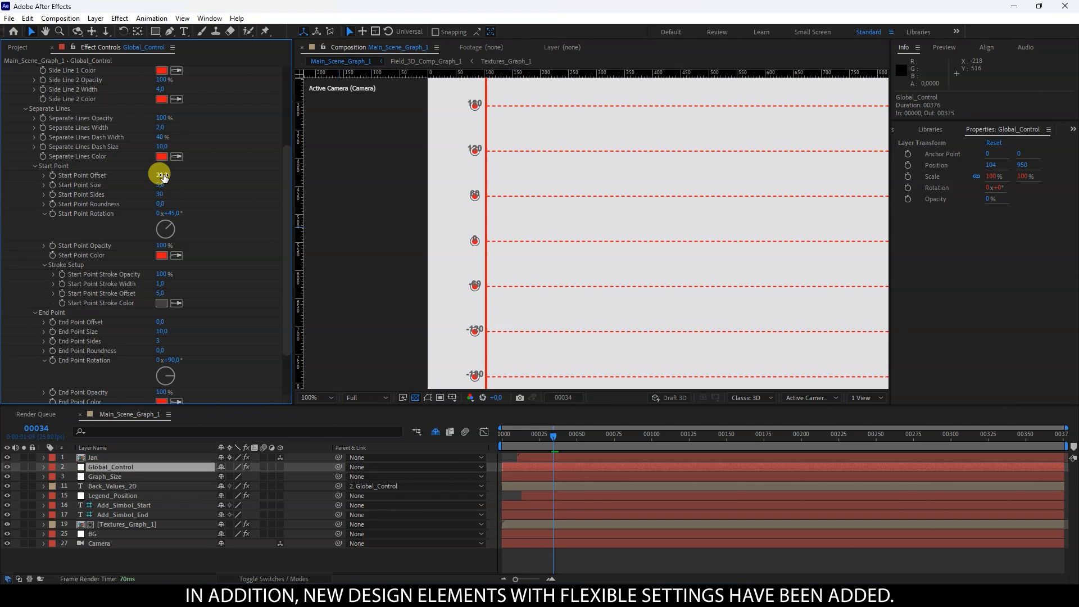
pyautogui.click(167, 217)
pyautogui.click(160, 188)
pyautogui.moveTo(160, 191)
pyautogui.mouseDown()
pyautogui.moveTo(157, 241)
pyautogui.moveTo(162, 183)
pyautogui.mouseUp()
pyautogui.click(164, 247)
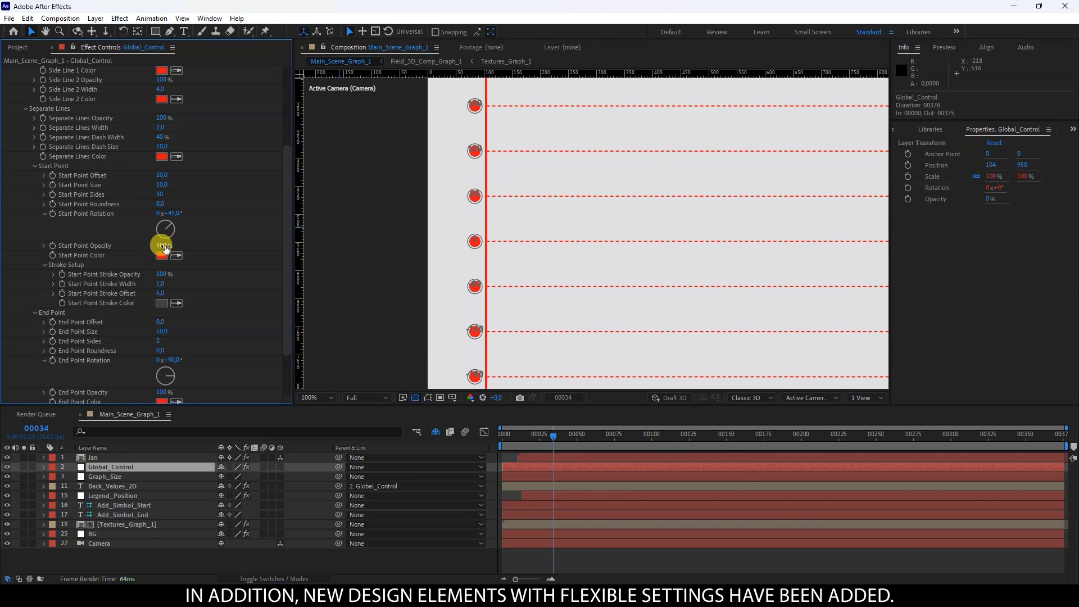
pyautogui.moveTo(200, 241); pyautogui.dragTo(156, 239)
pyautogui.write('12')
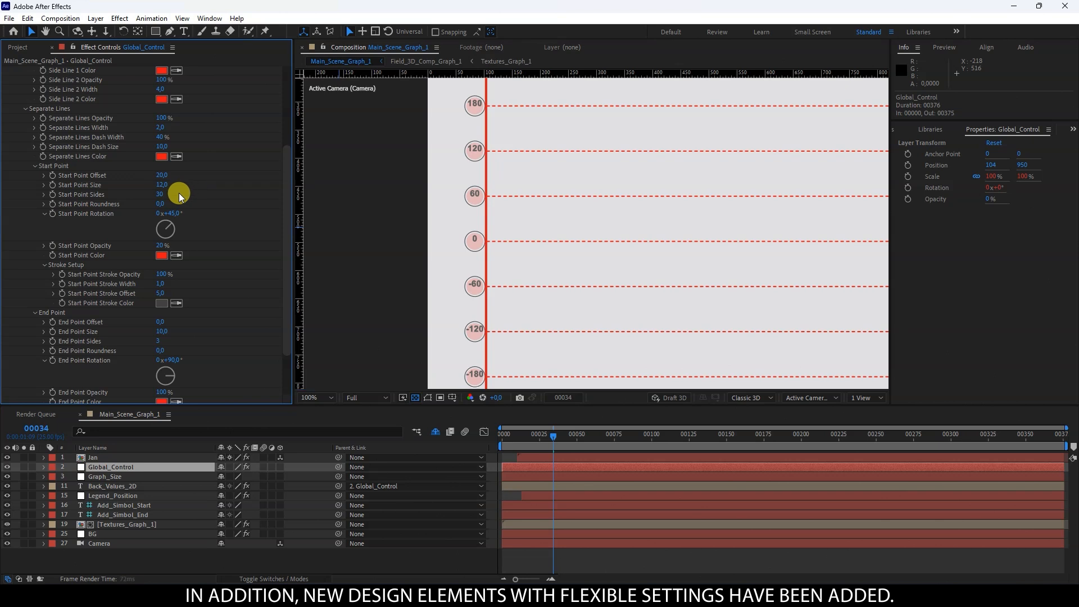
# - Set the vertical Back Values Offset to 5 to centre the axis numbers inside their circles
pyautogui.scroll(5, 72, 201)
pyautogui.click(24, 166)
pyautogui.click(25, 177)
pyautogui.click(25, 186)
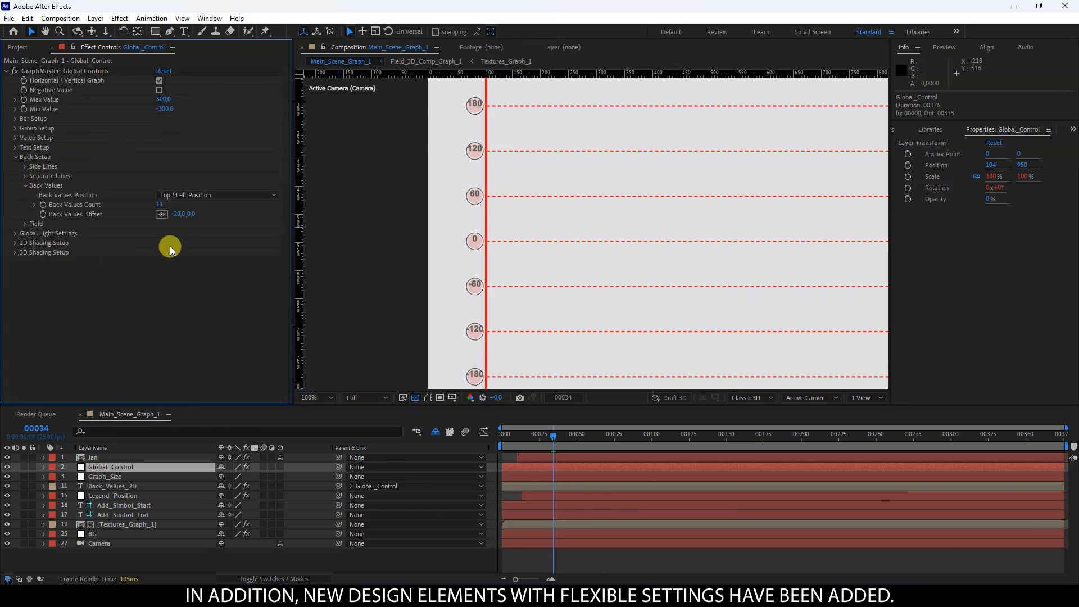
pyautogui.write('5')
pyautogui.click(202, 270)
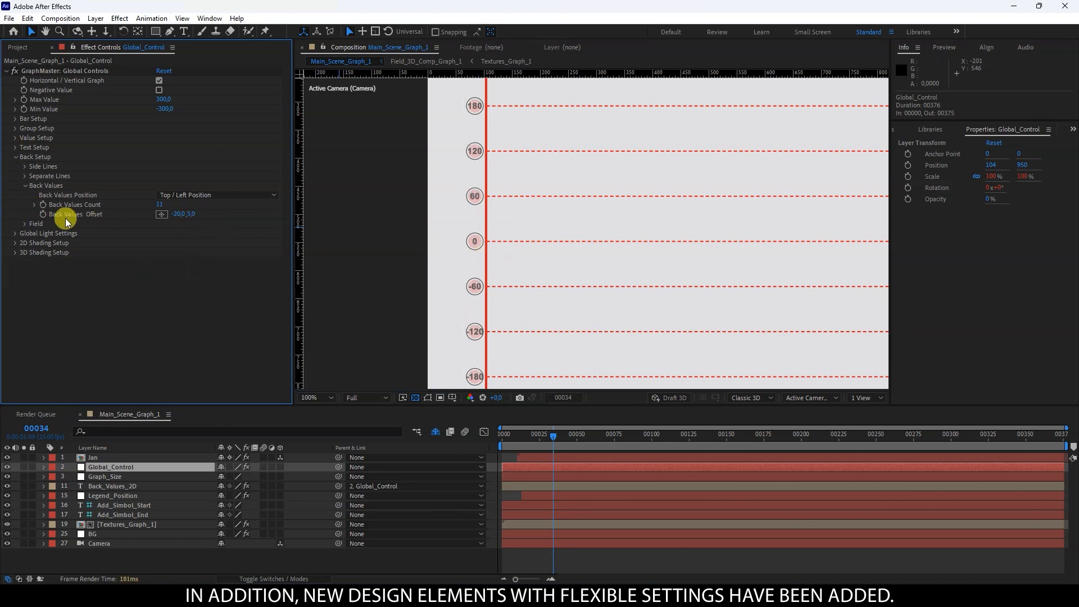
# - Set the Back_Values_2D text layer's font size to 12 px and its fill color to black
pyautogui.click(127, 487)
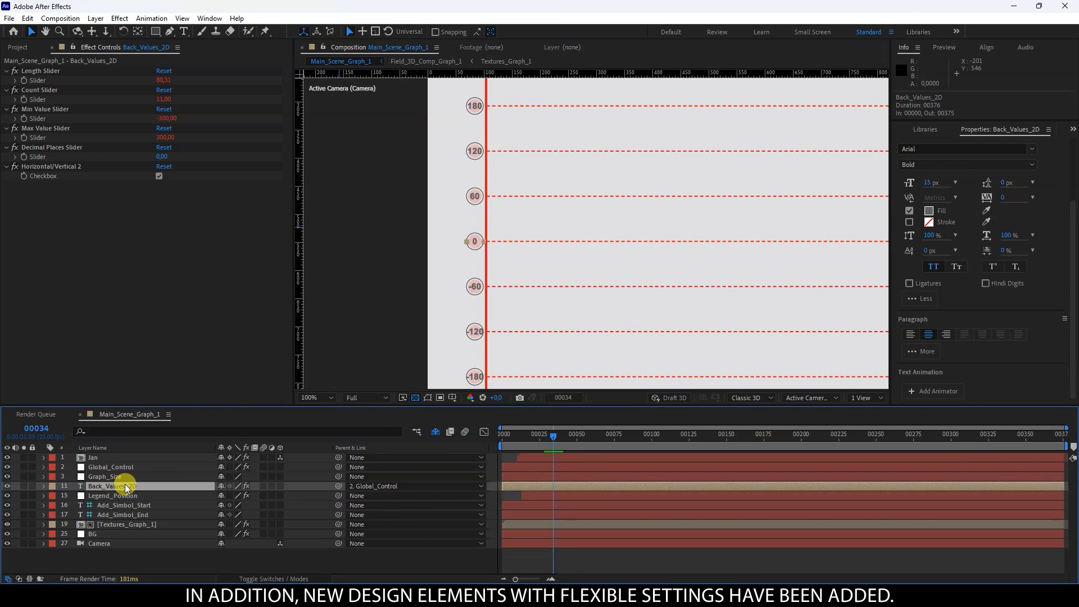
pyautogui.click(429, 558)
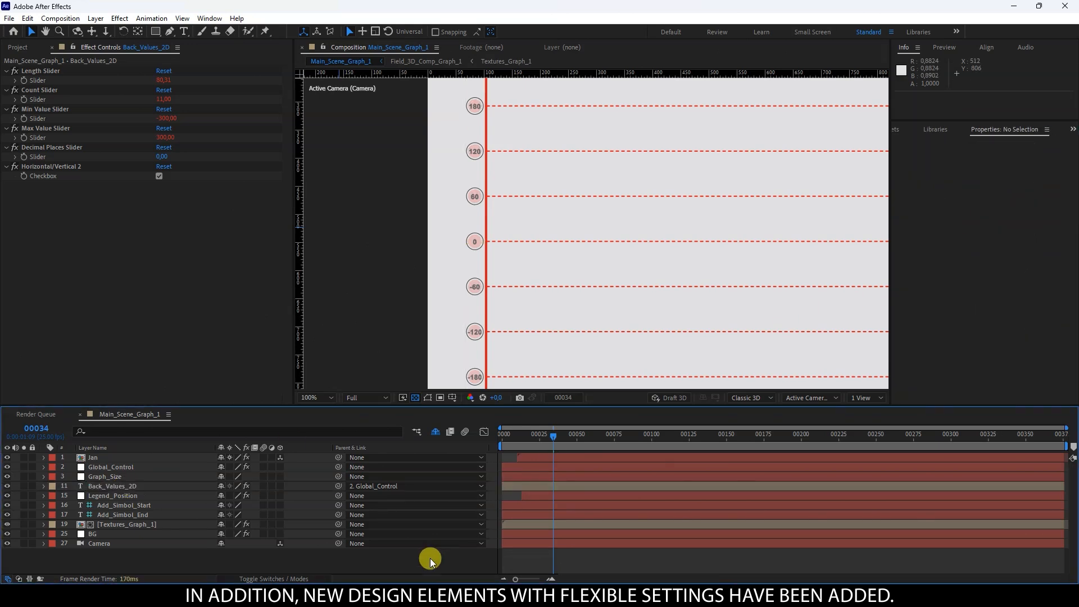
pyautogui.click(118, 487)
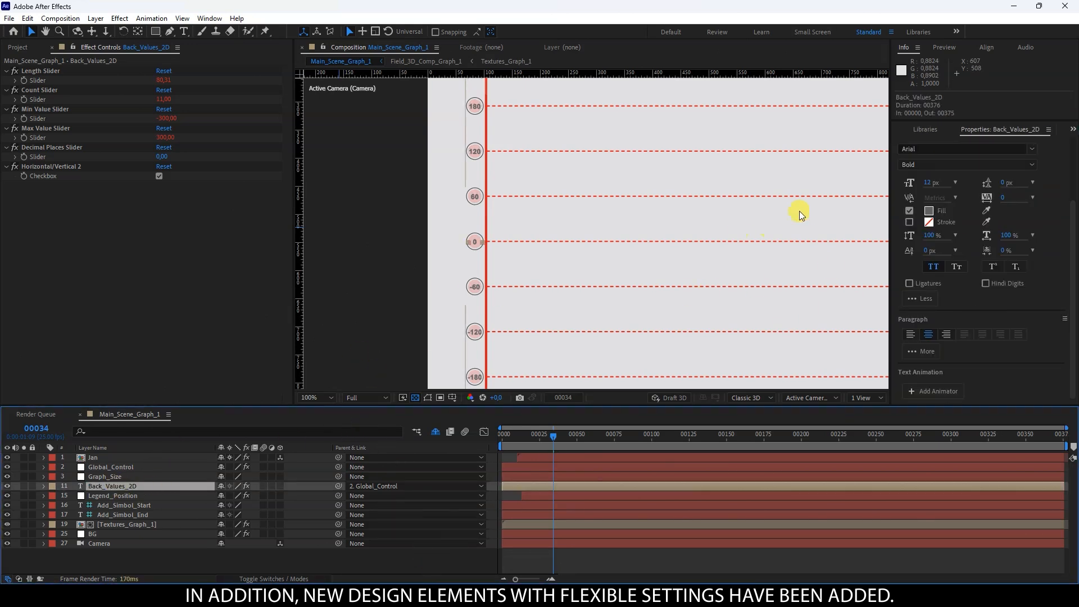
pyautogui.click(928, 211)
pyautogui.click(404, 446)
pyautogui.click(640, 310)
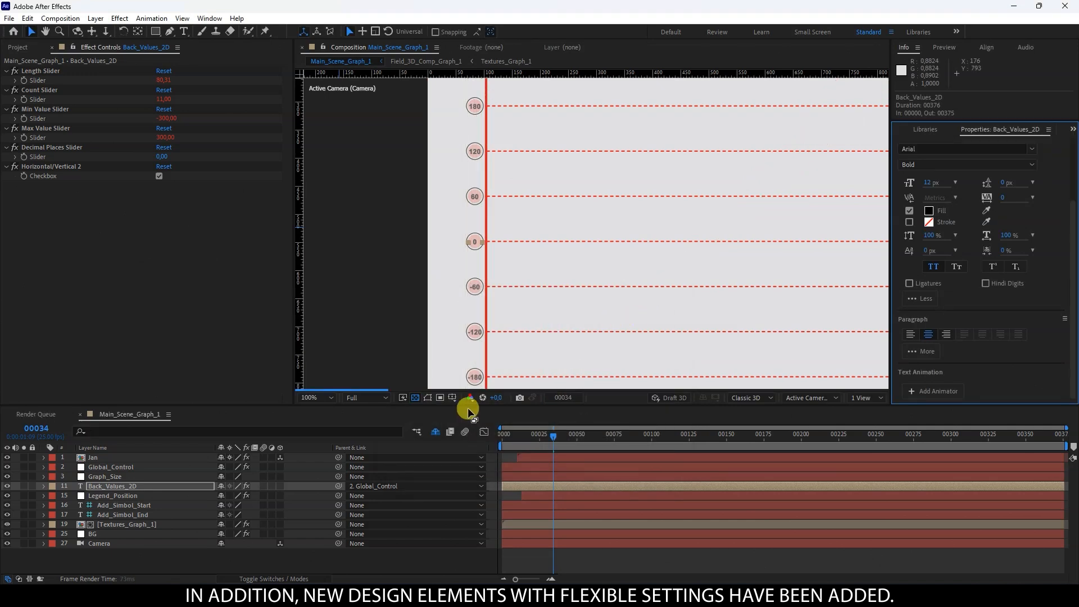
pyautogui.click(446, 554)
# - Set Field Color 1 in Global_Control's Back Setup to pink EF1C6C
pyautogui.moveTo(641, 265); pyautogui.dragTo(436, 244)
pyautogui.scroll(-1, 568, 229)
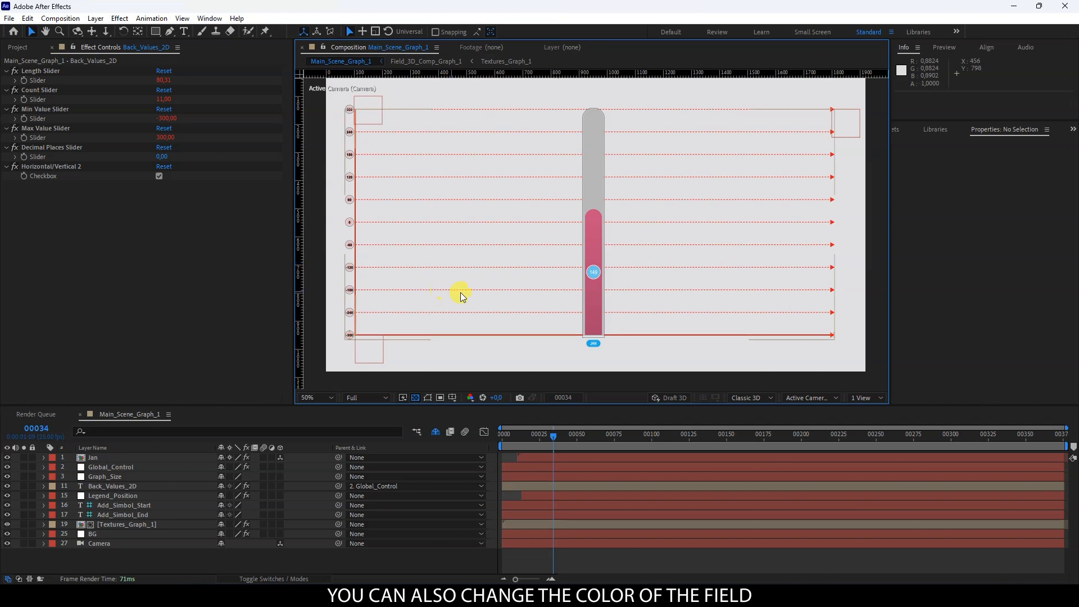
pyautogui.click(107, 467)
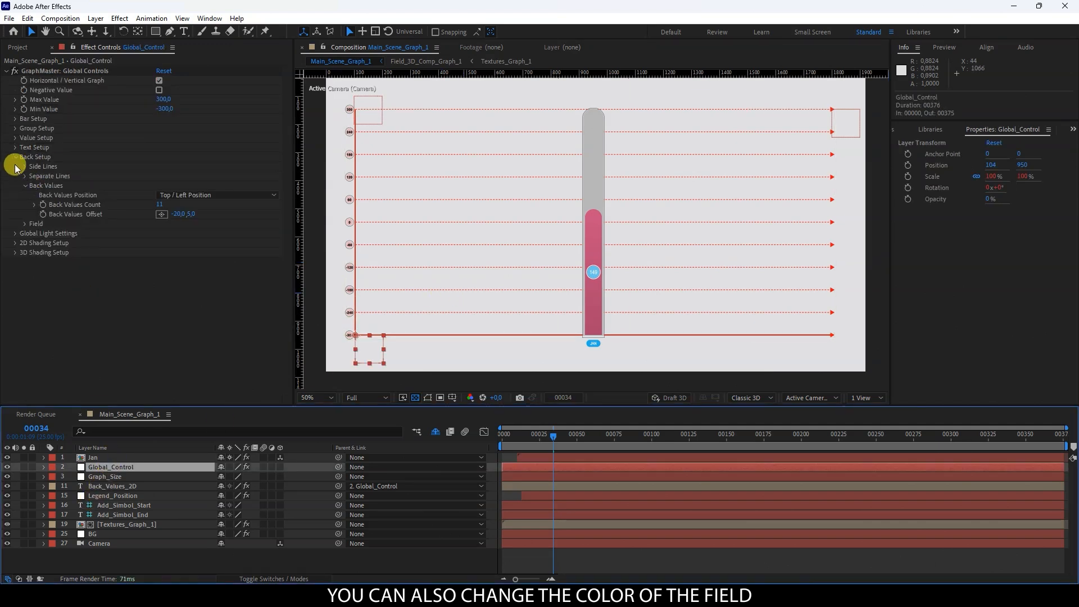
pyautogui.click(25, 185)
pyautogui.click(24, 195)
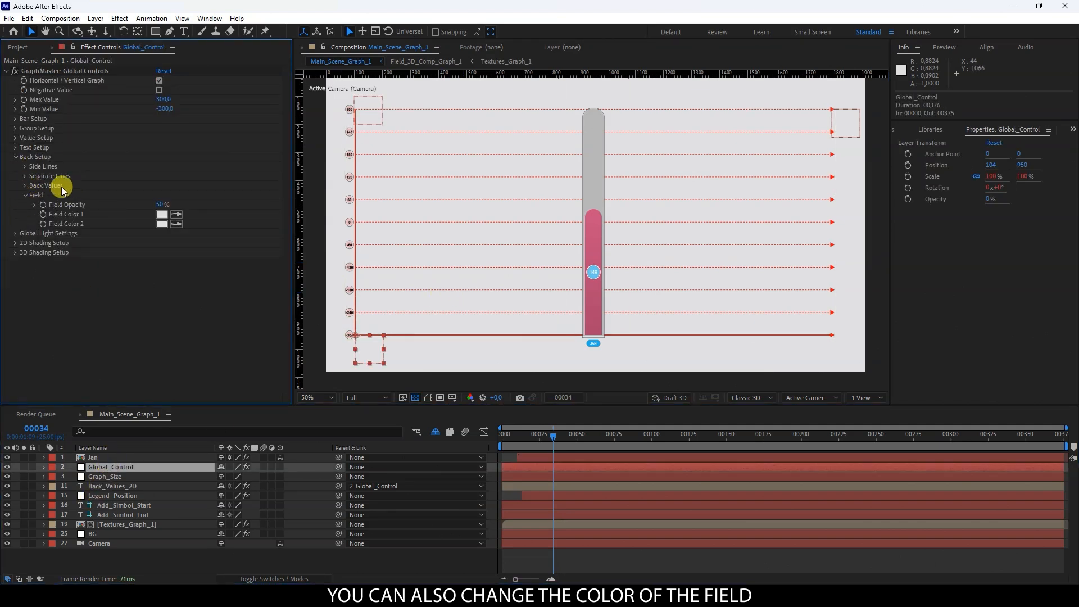
pyautogui.click(161, 214)
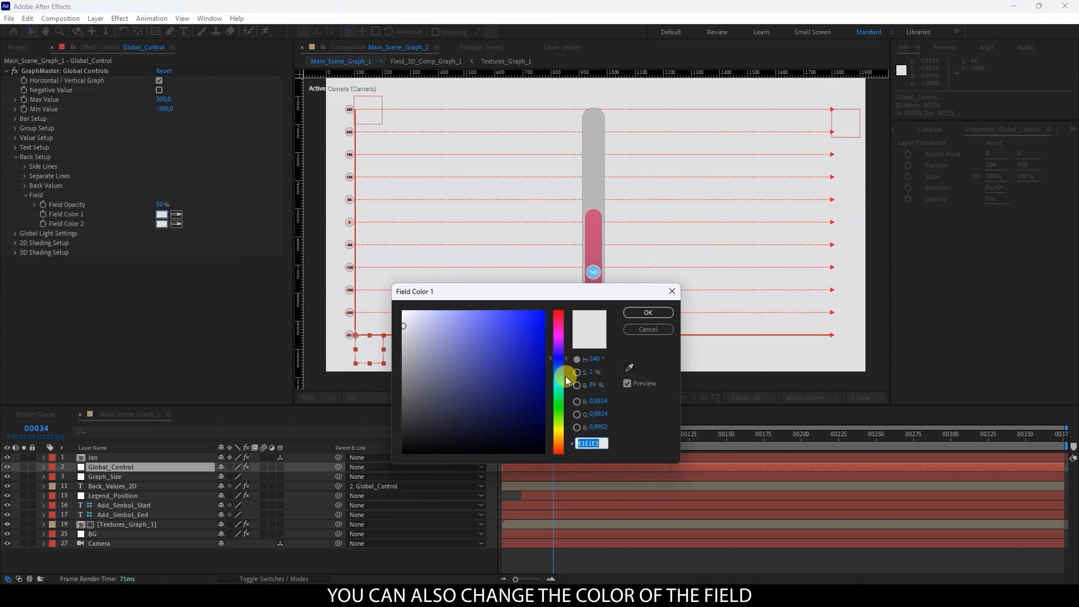
pyautogui.moveTo(565, 376); pyautogui.dragTo(562, 327)
pyautogui.click(528, 319)
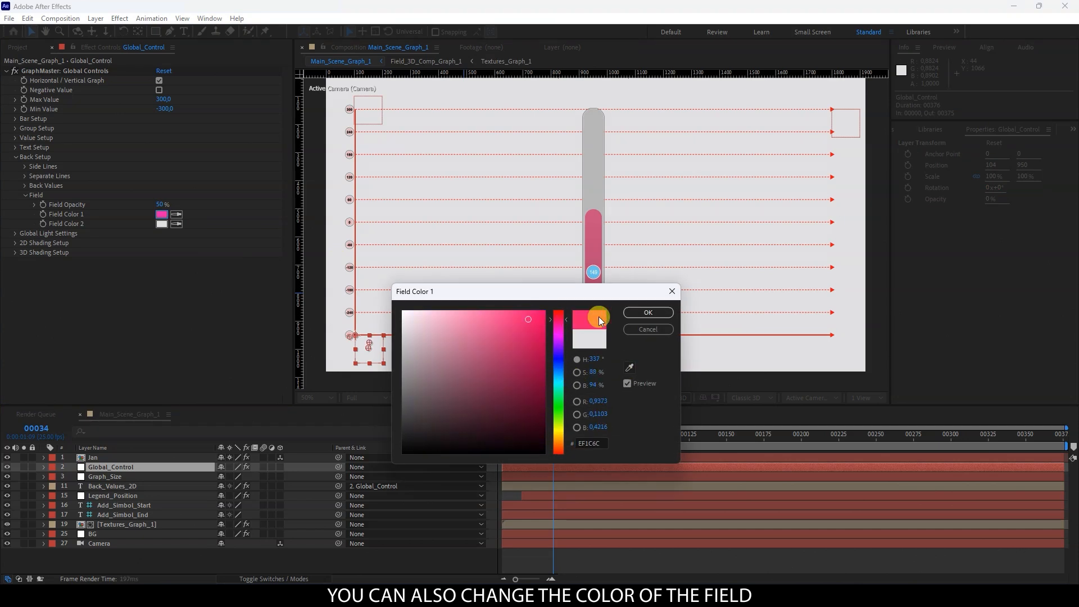
pyautogui.click(634, 313)
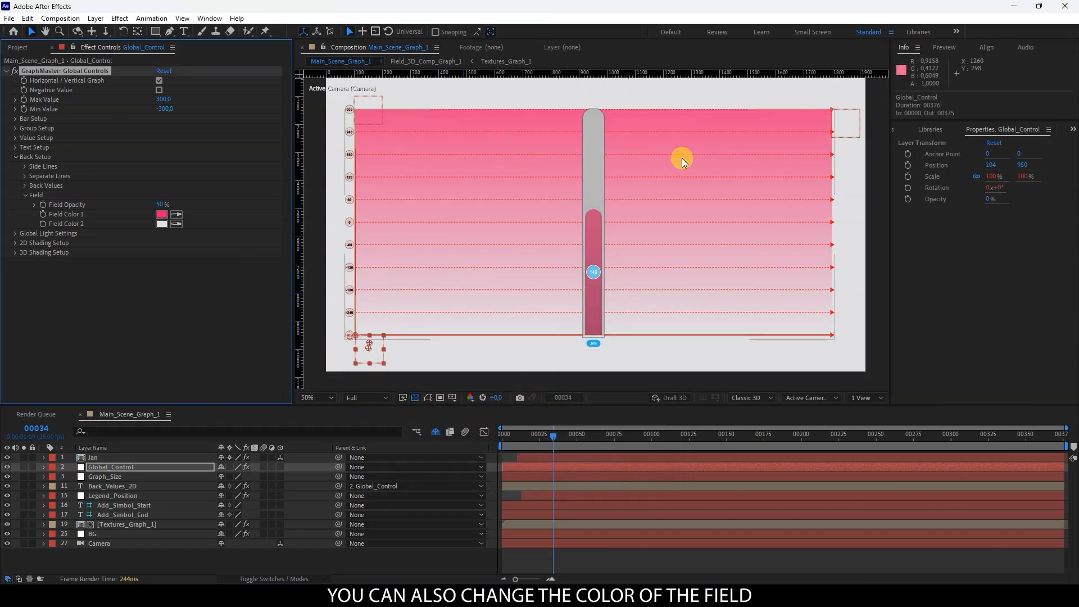
# - Set Field Opacity to 10% and collapse the Back Setup settings
pyautogui.click(159, 205)
pyautogui.write('10')
pyautogui.click(156, 323)
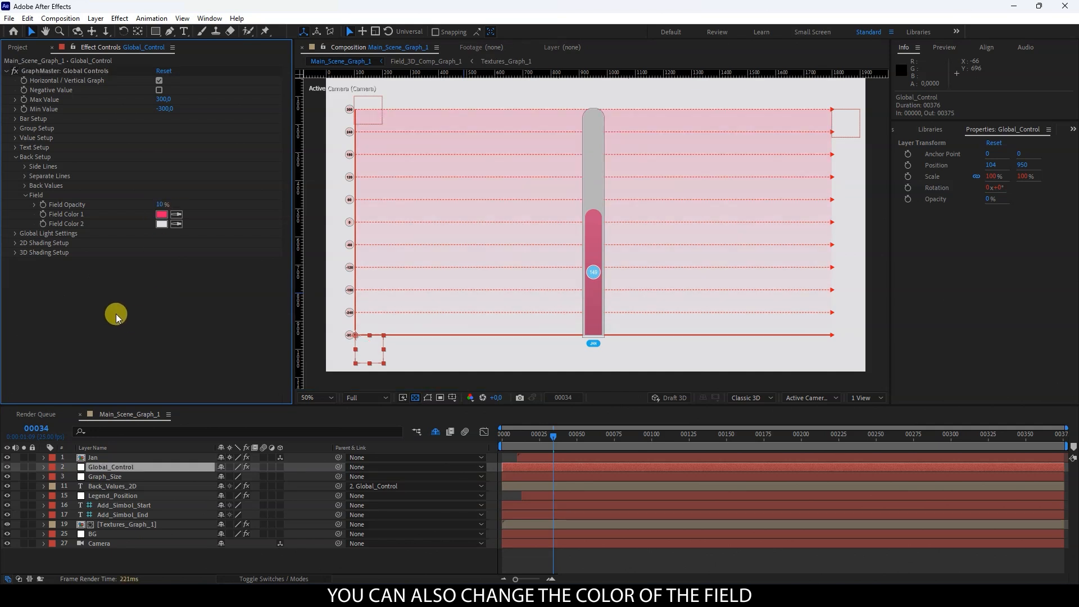
pyautogui.hotkey('ctrl', 'z')
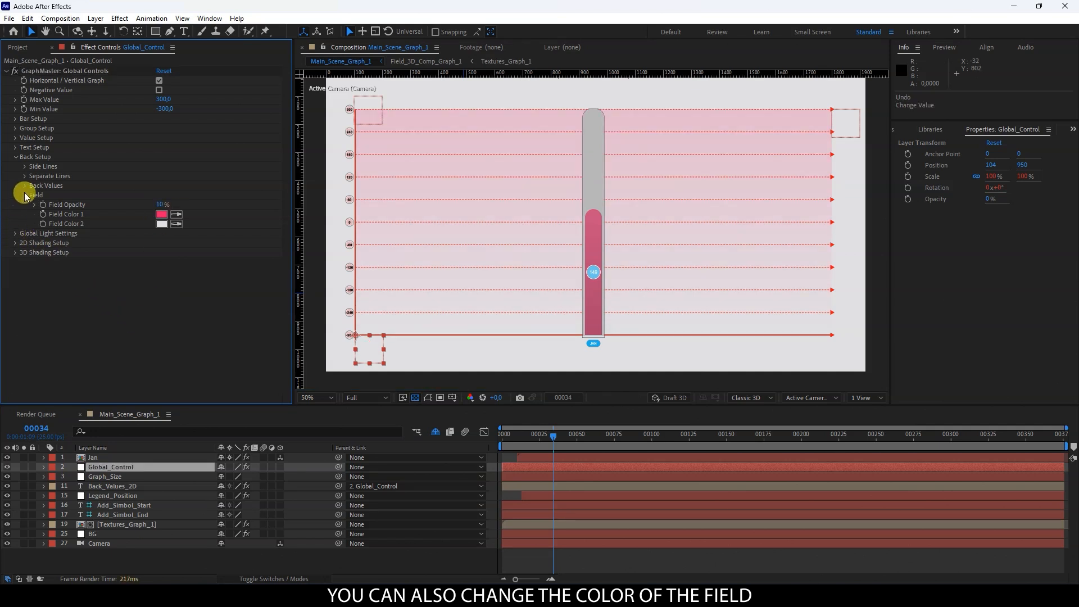
pyautogui.click(25, 195)
pyautogui.click(15, 158)
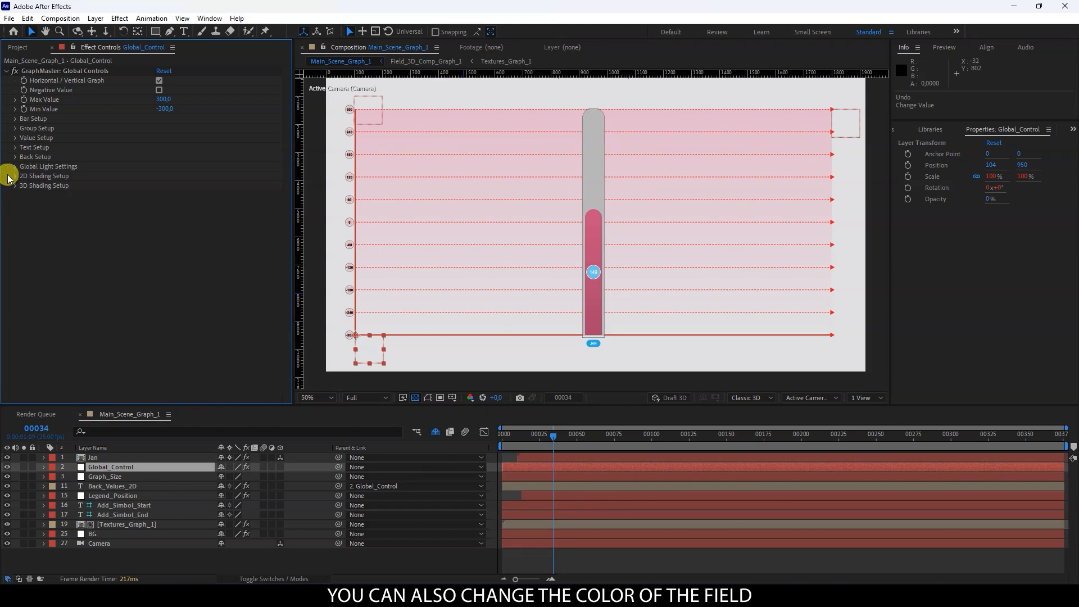
# - Try the Horizontal Fat Lines and Horizontal Fin Lines bar textures in the 2D Bar Shading settings
pyautogui.click(15, 176)
pyautogui.click(25, 186)
pyautogui.click(35, 262)
pyautogui.click(208, 272)
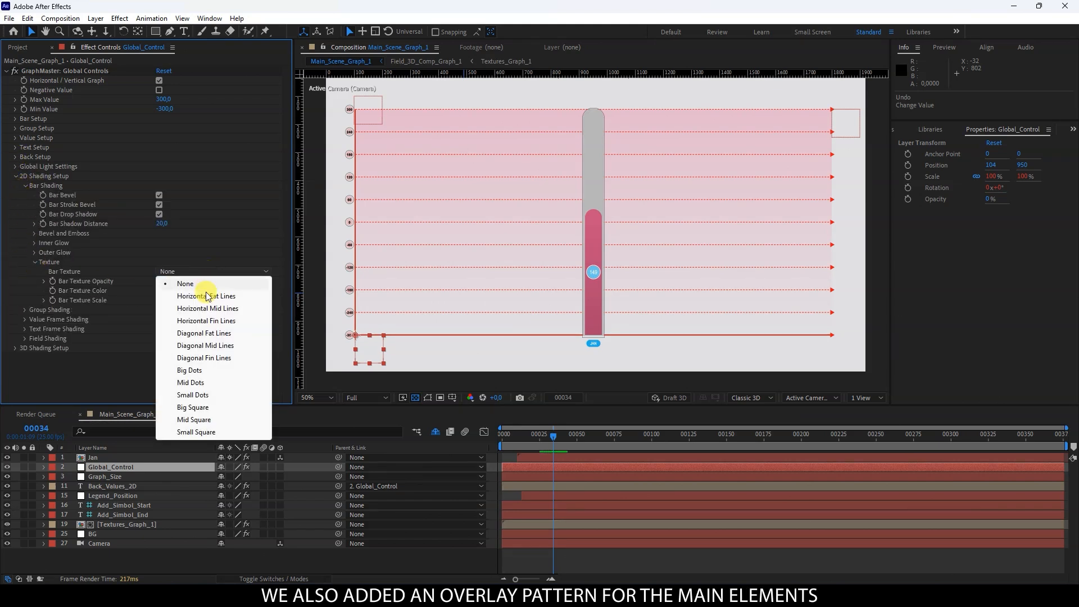
pyautogui.click(208, 296)
pyautogui.scroll(4, 596, 233)
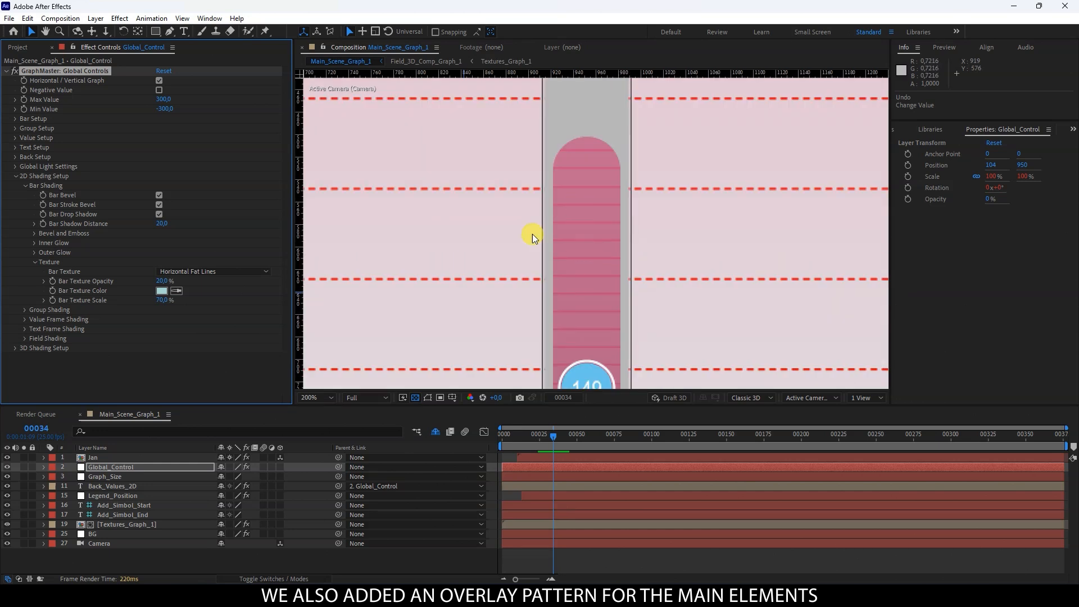
pyautogui.click(208, 272)
pyautogui.click(198, 326)
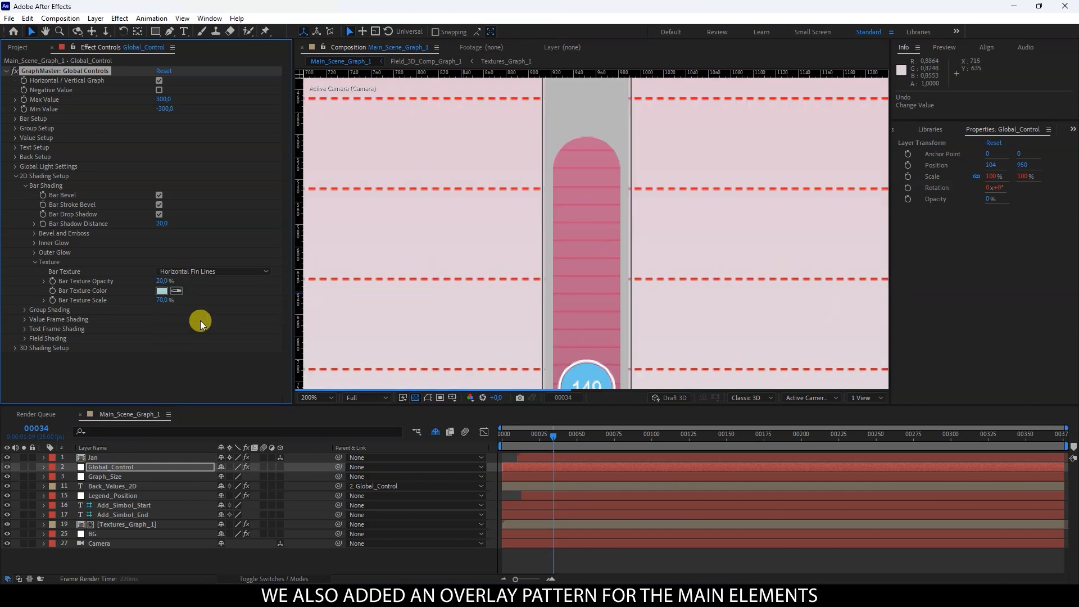
# - Try the Diagonal Fat Lines bar texture with a blue-violet Bar Texture Color and 10% Bar Texture Opacity
pyautogui.click(189, 272)
pyautogui.click(198, 331)
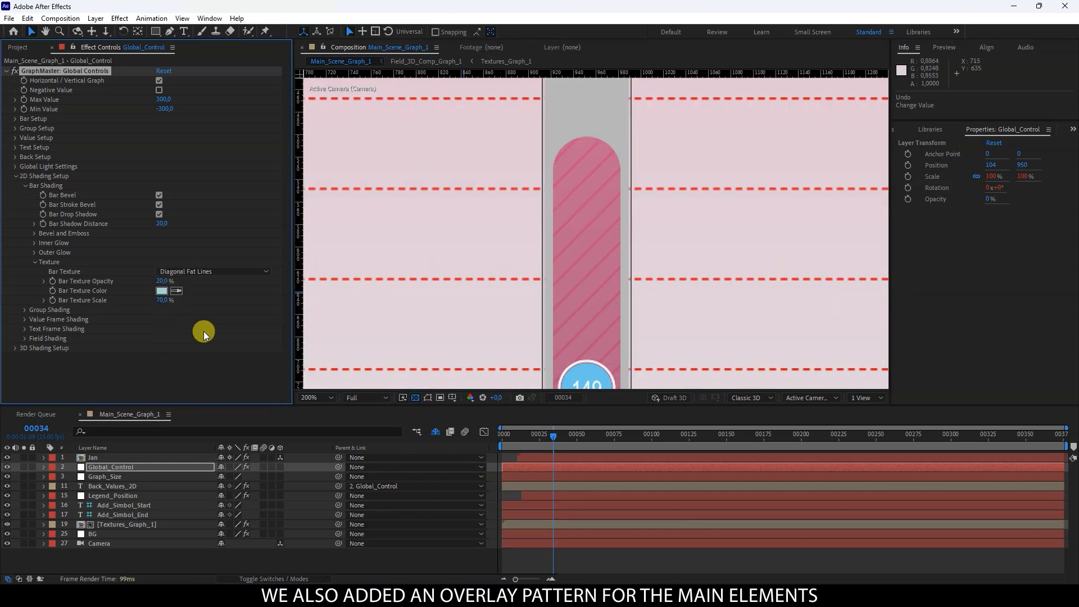
pyautogui.scroll(-2, 589, 259)
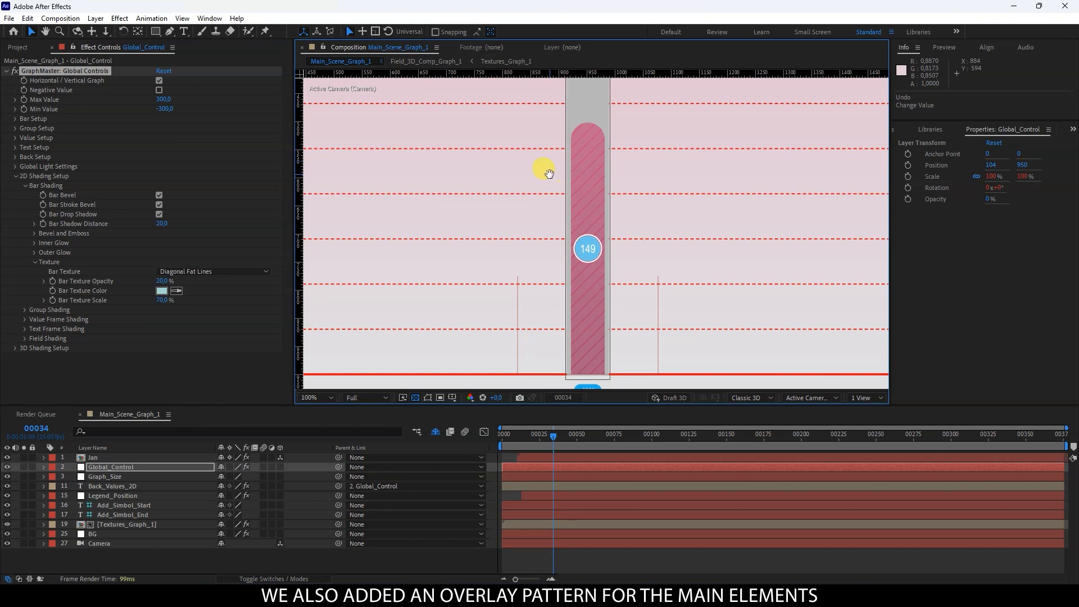
pyautogui.click(161, 290)
pyautogui.moveTo(561, 338); pyautogui.dragTo(559, 352)
pyautogui.click(521, 324)
pyautogui.press('Return')
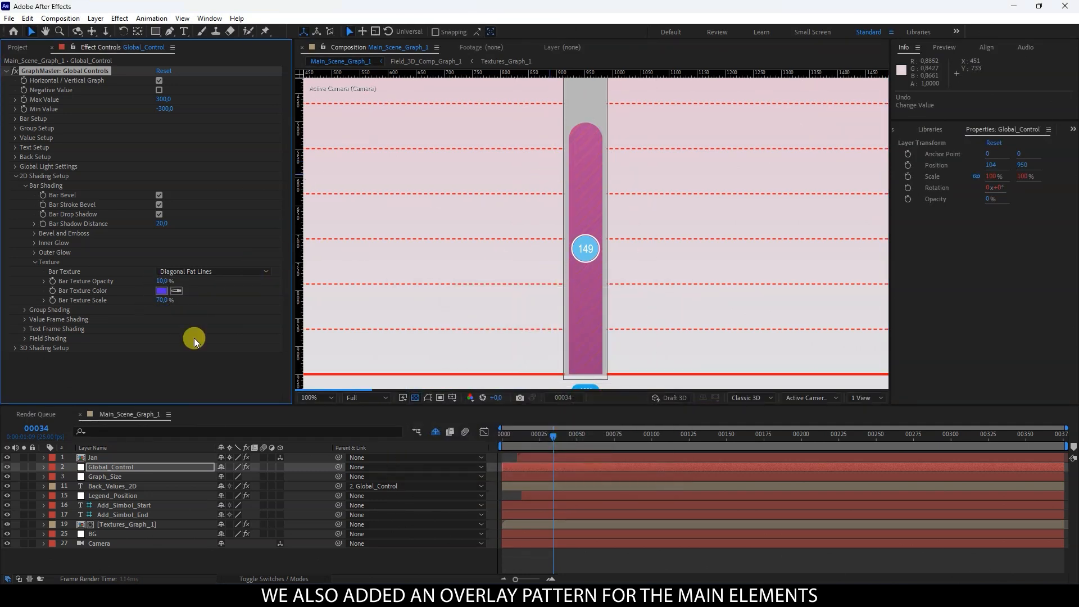
# - Try the Big Dots bar texture, switch Bar Texture to Small Dots, and set Bar Texture Scale to 50%
pyautogui.click(200, 271)
pyautogui.click(201, 367)
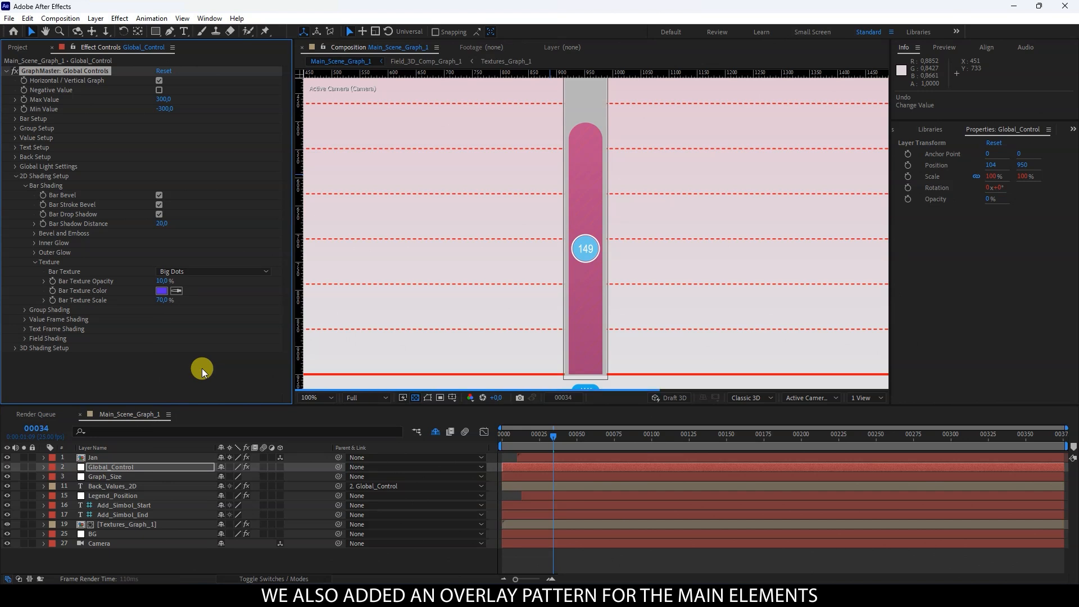
pyautogui.click(214, 272)
pyautogui.click(207, 394)
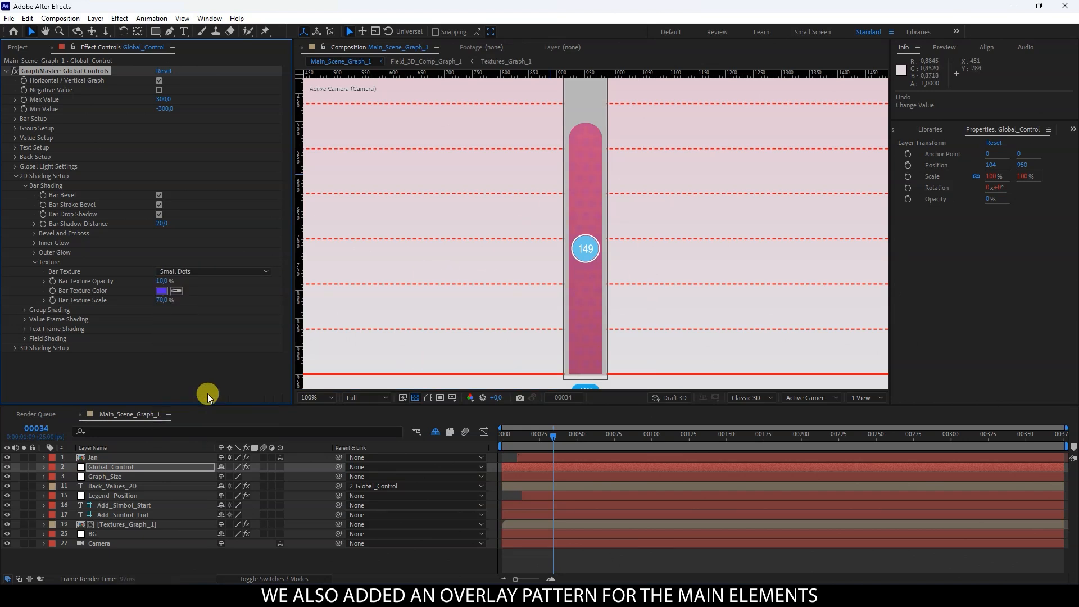
pyautogui.moveTo(170, 299); pyautogui.dragTo(180, 337)
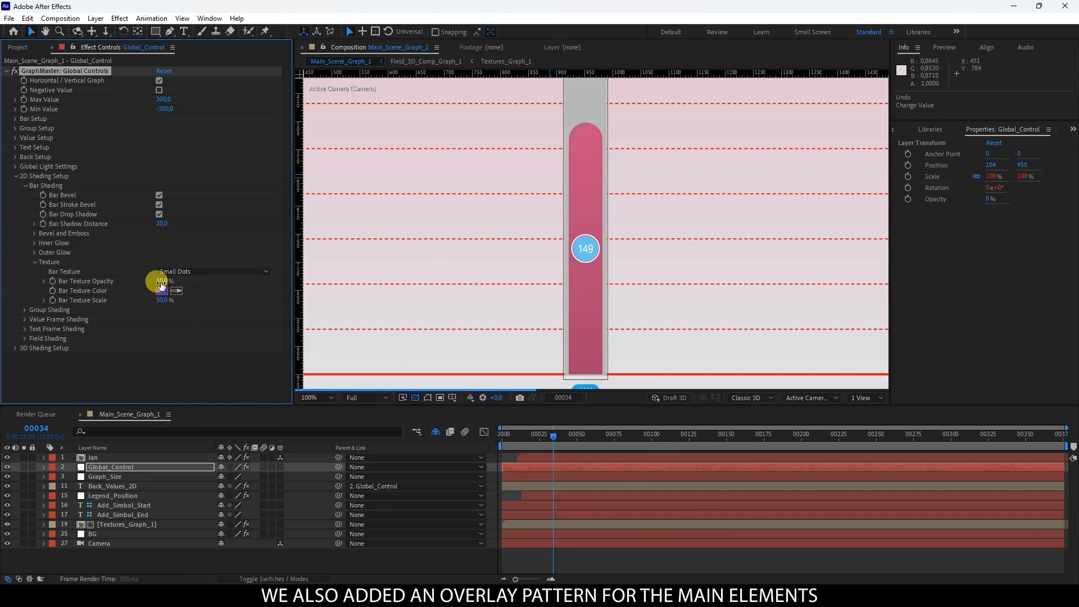
# - Set Bar Texture Color to white and Bar Texture Opacity to 30%
pyautogui.click(161, 291)
pyautogui.click(401, 319)
pyautogui.press('Return')
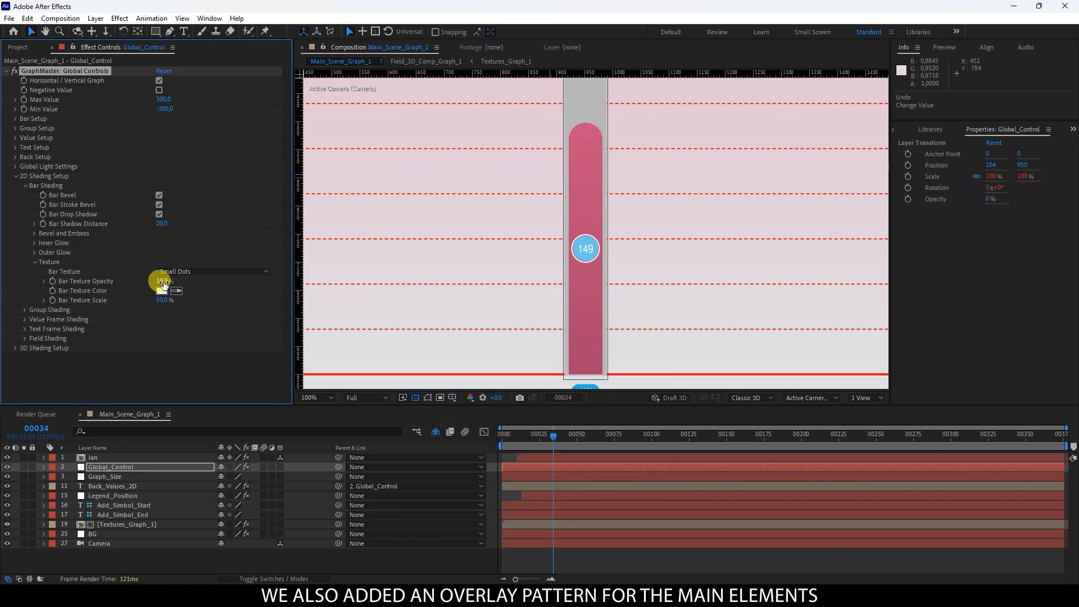
pyautogui.scroll(-1, 527, 231)
pyautogui.scroll(1, 517, 201)
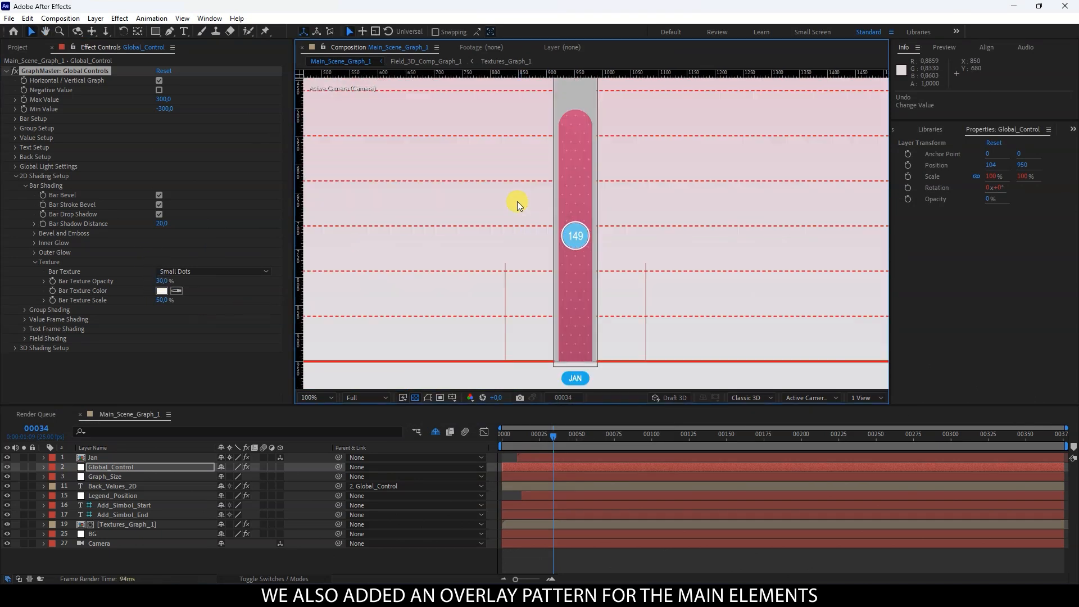
# - Set Group Texture to Diagonal Fat Lines in the 2D Group Shading settings
pyautogui.click(25, 185)
pyautogui.click(22, 196)
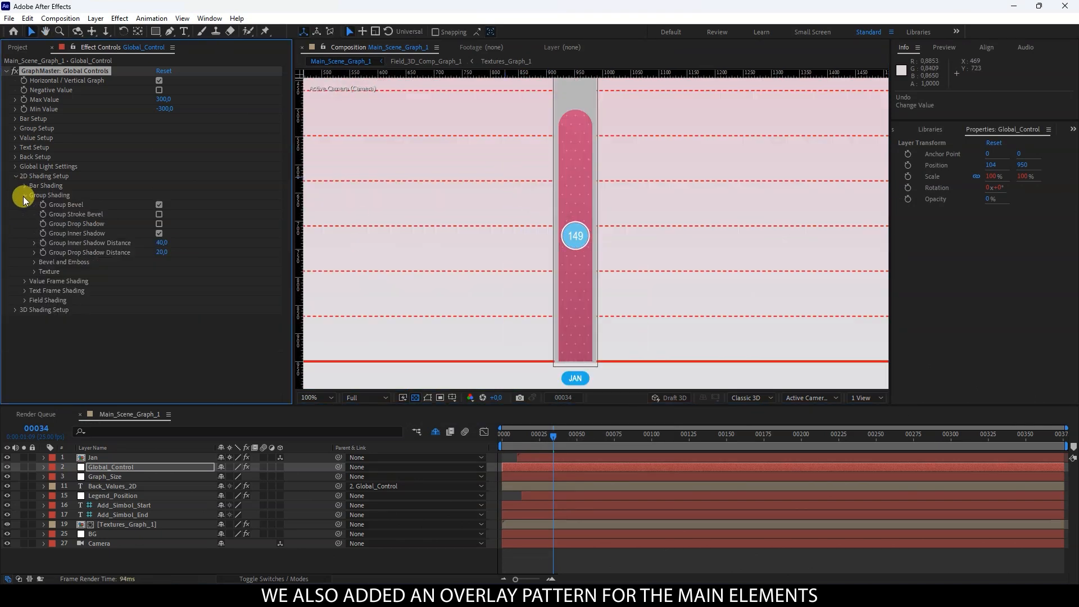
pyautogui.click(34, 272)
pyautogui.click(191, 281)
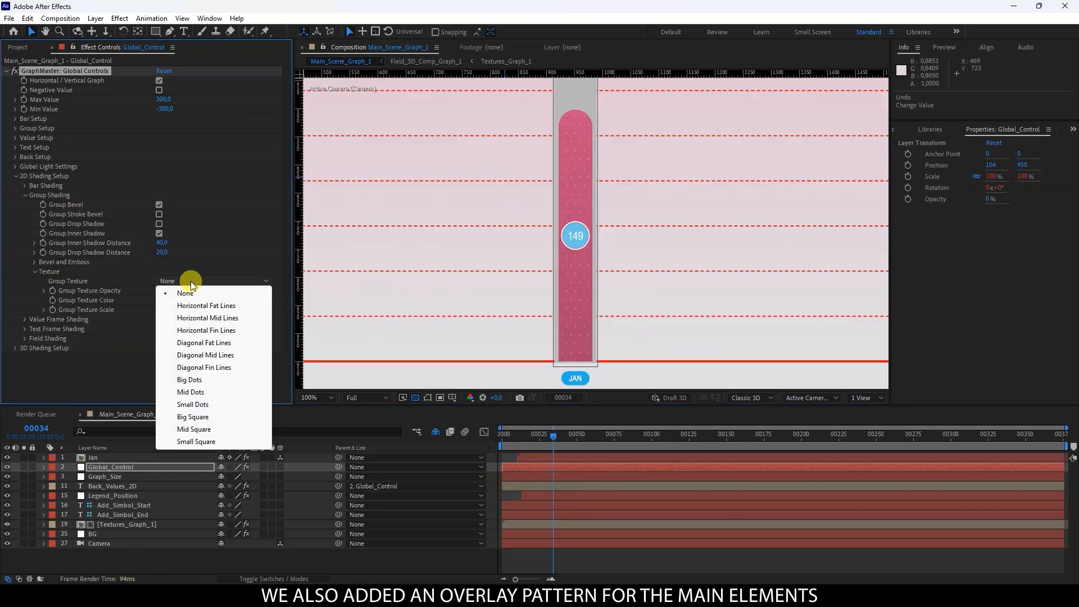
pyautogui.click(211, 344)
pyautogui.moveTo(628, 139); pyautogui.dragTo(588, 318)
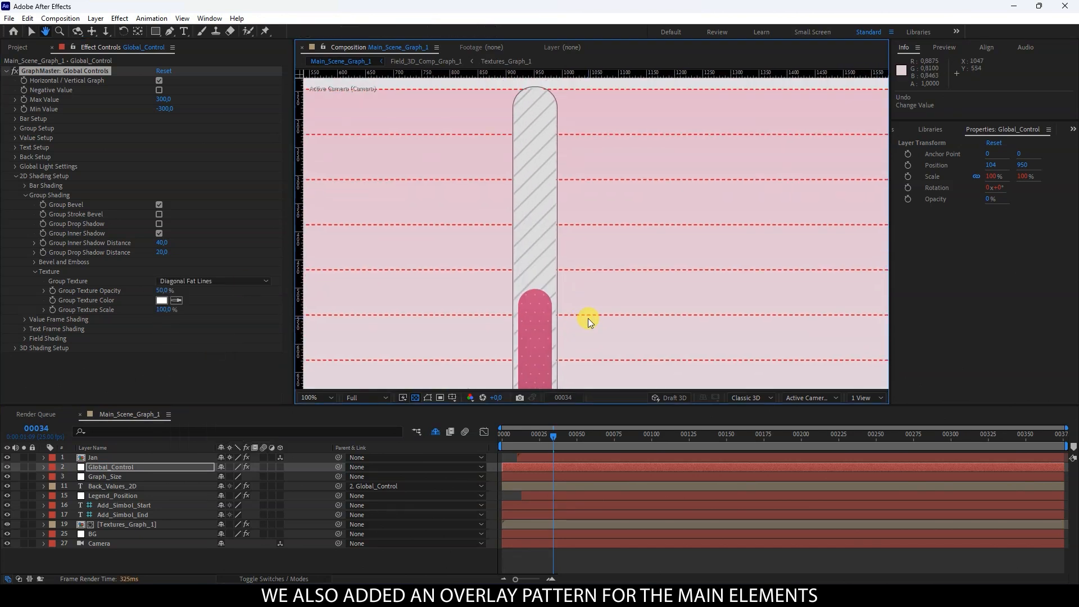
# - Set Group Texture Opacity to 10%
pyautogui.click(168, 291)
pyautogui.write('10')
pyautogui.click(188, 368)
pyautogui.scroll(-2, 442, 247)
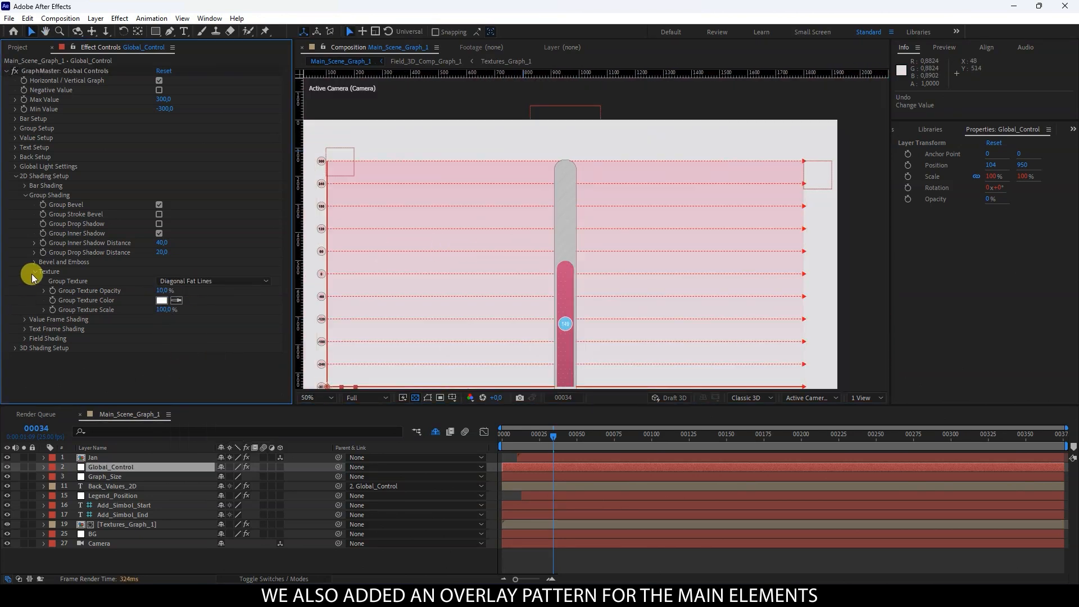
# - Try the Small Dots texture for the graph field with a white Field Texture Color
pyautogui.click(25, 195)
pyautogui.click(24, 224)
pyautogui.click(184, 233)
pyautogui.click(193, 356)
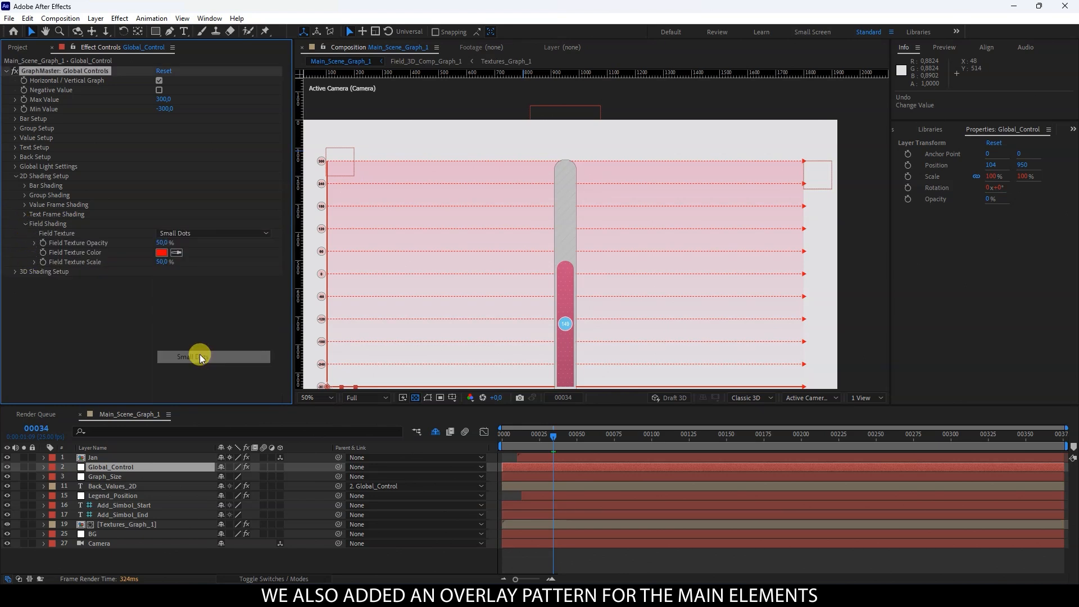
pyautogui.scroll(2, 446, 252)
pyautogui.click(164, 254)
pyautogui.click(664, 314)
# - Set Field Texture Opacity to 100% and Field Texture Color to red, FC0B27
pyautogui.click(164, 243)
pyautogui.write('100')
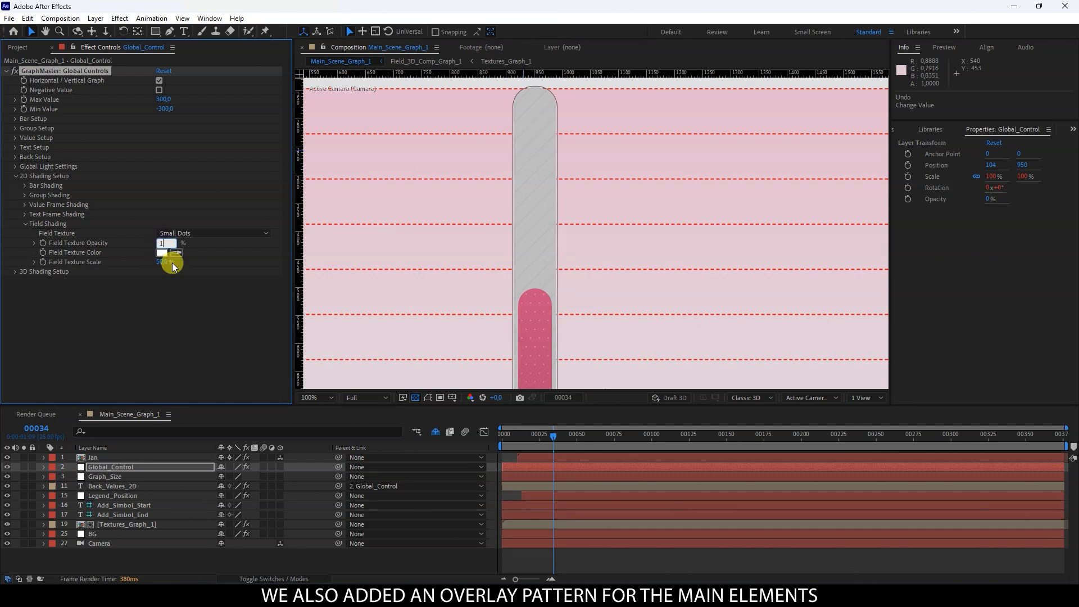
pyautogui.click(174, 280)
pyautogui.click(162, 252)
pyautogui.click(508, 319)
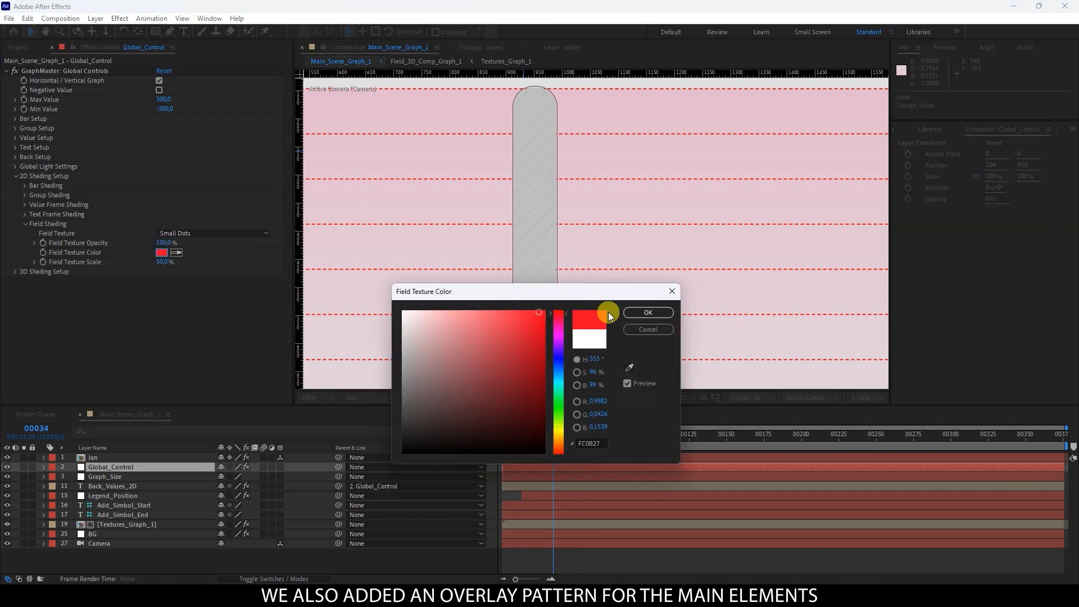
pyautogui.click(648, 312)
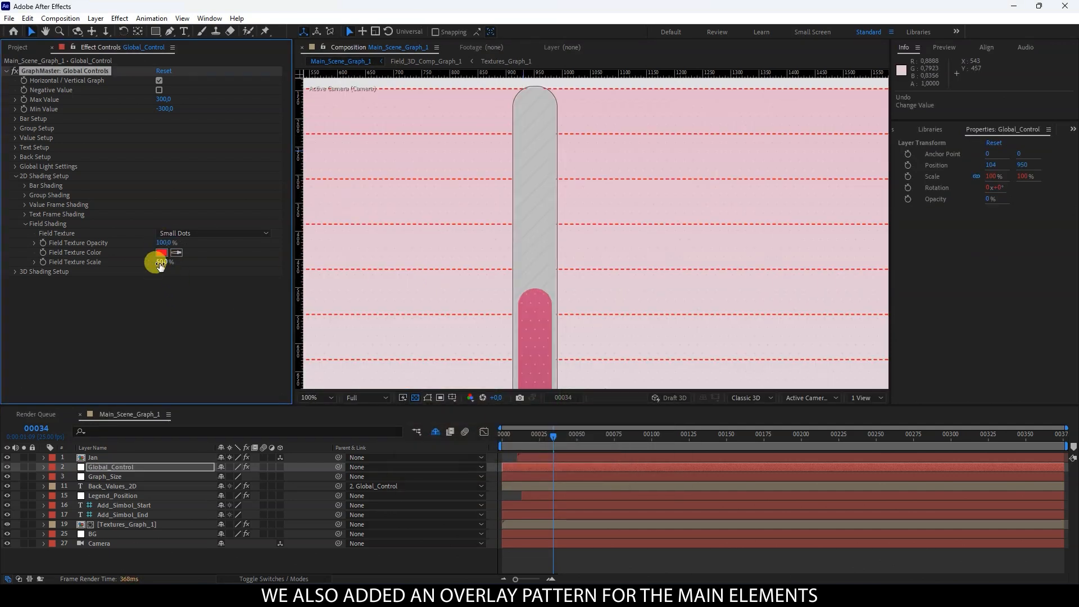
# - Change Field Texture to Big Square and set Field Texture Opacity to 20%
pyautogui.click(168, 233)
pyautogui.click(194, 366)
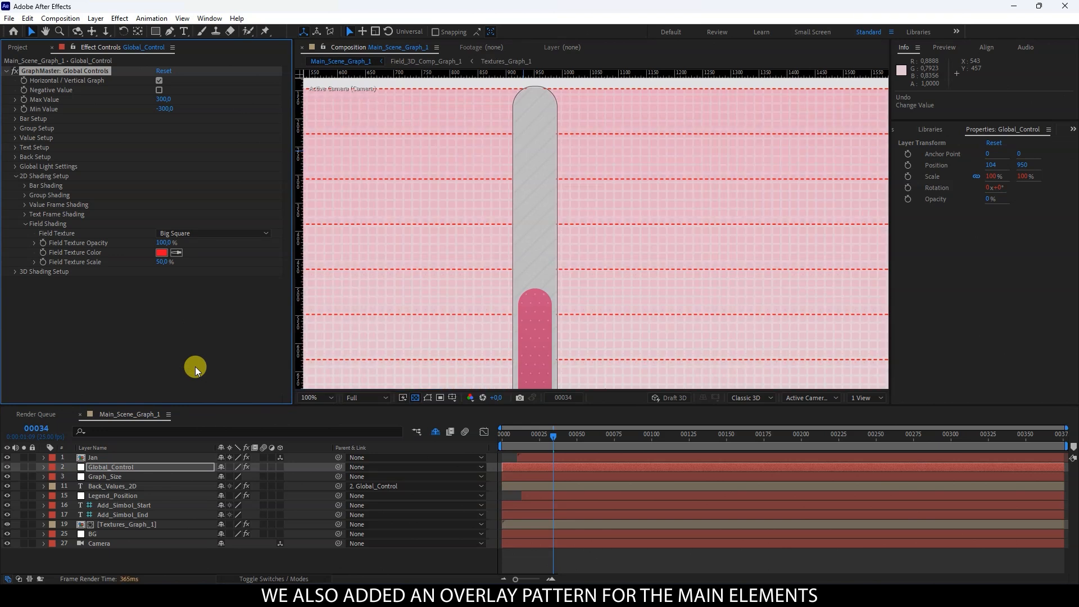
pyautogui.scroll(-2, 447, 279)
pyautogui.moveTo(447, 278); pyautogui.dragTo(453, 252)
pyautogui.click(164, 242)
pyautogui.write('10')
pyautogui.click(188, 290)
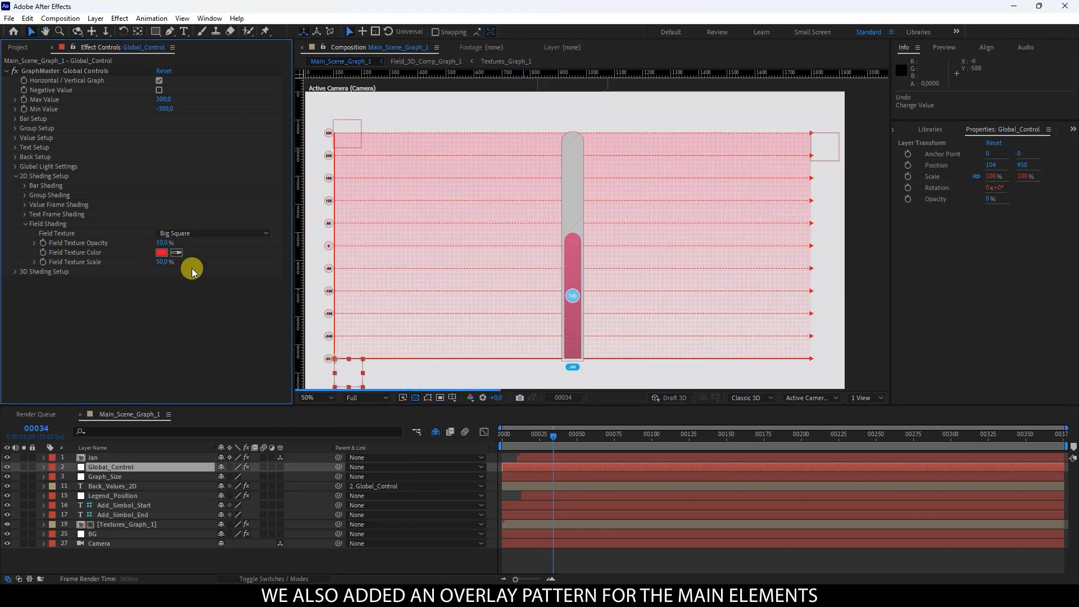
pyautogui.scroll(1, 414, 221)
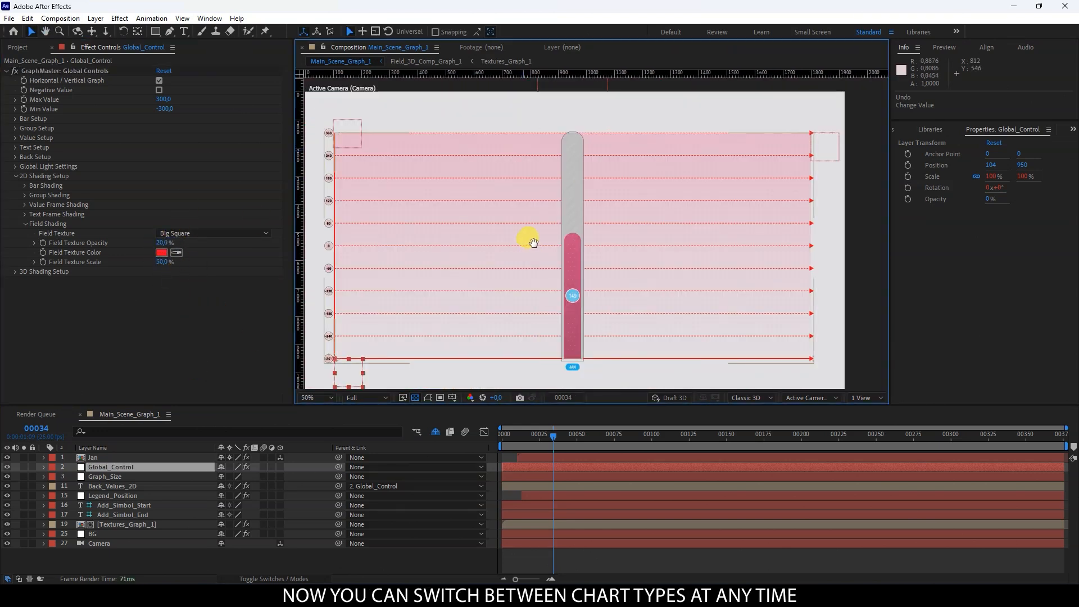
pyautogui.click(25, 224)
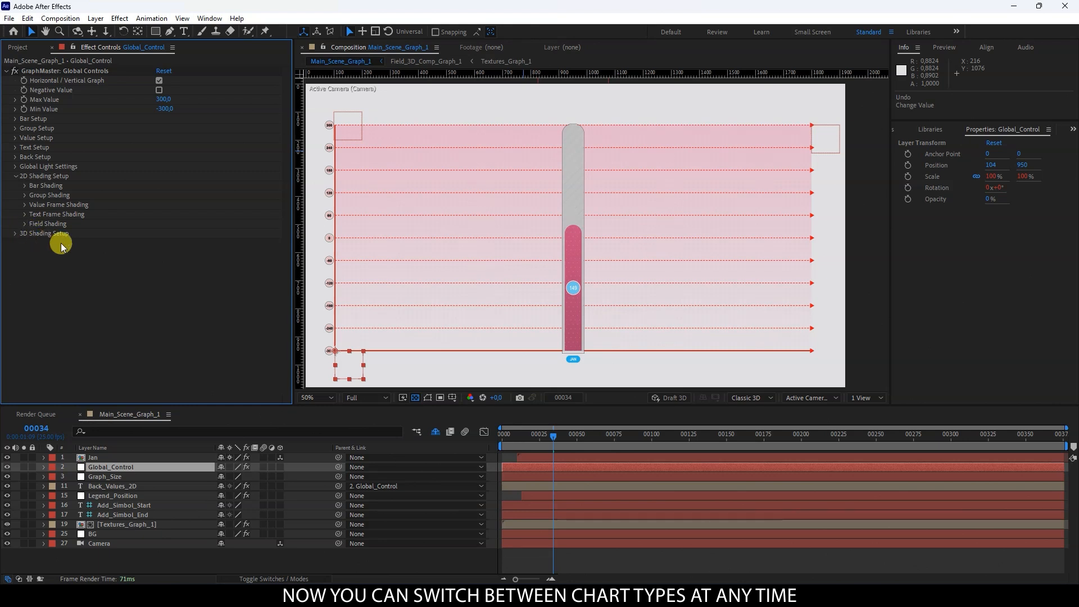
# - Convert the graph to the 2D Shaded type with the Graph Master extension and close the extension
pyautogui.click(206, 17)
pyautogui.moveTo(222, 62)
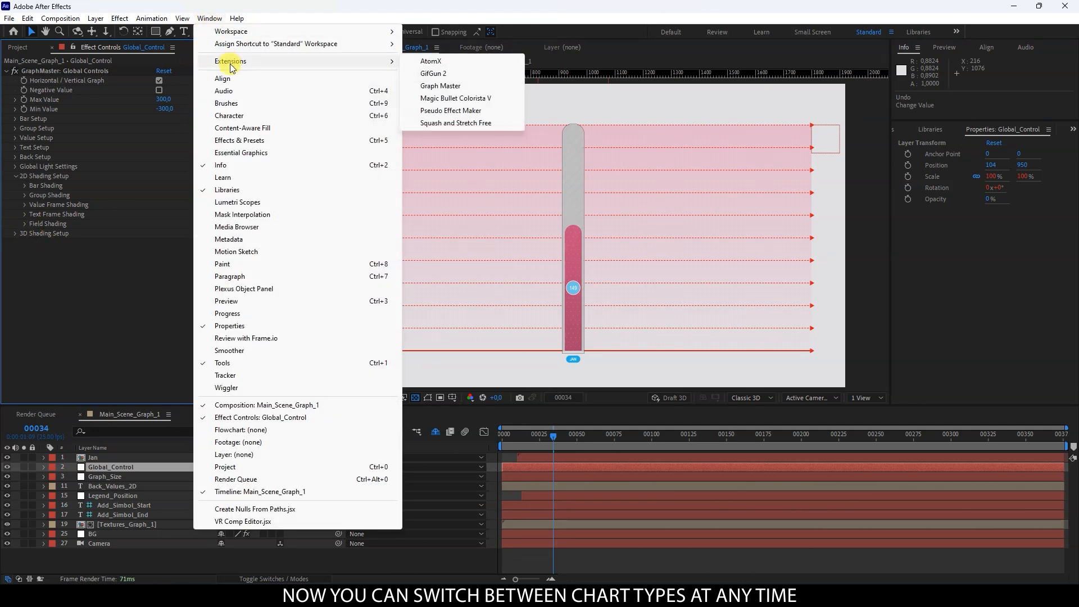
pyautogui.click(451, 87)
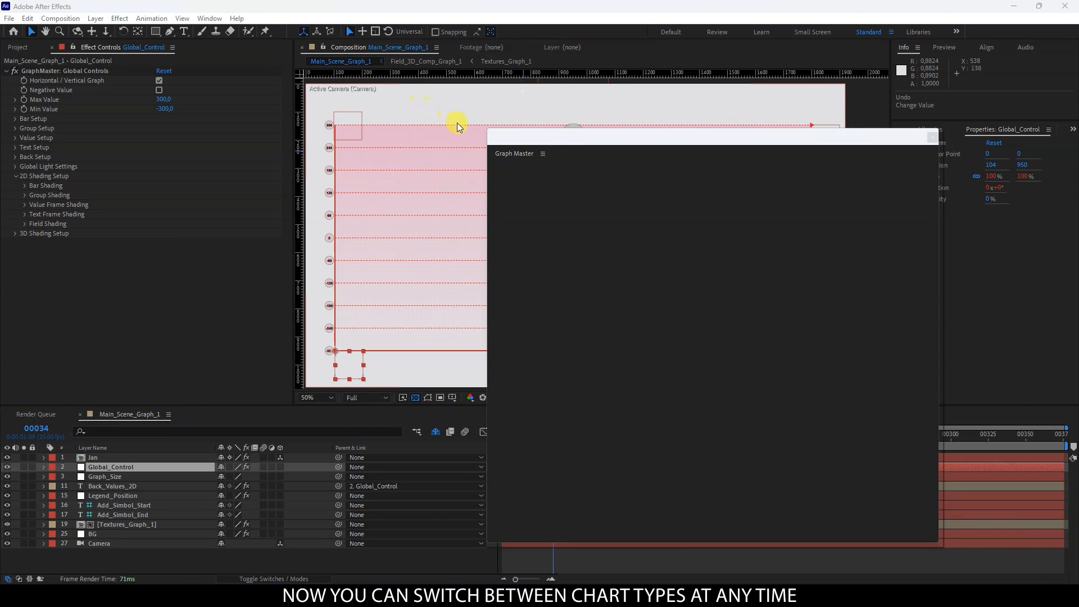
pyautogui.moveTo(517, 140); pyautogui.dragTo(751, 71)
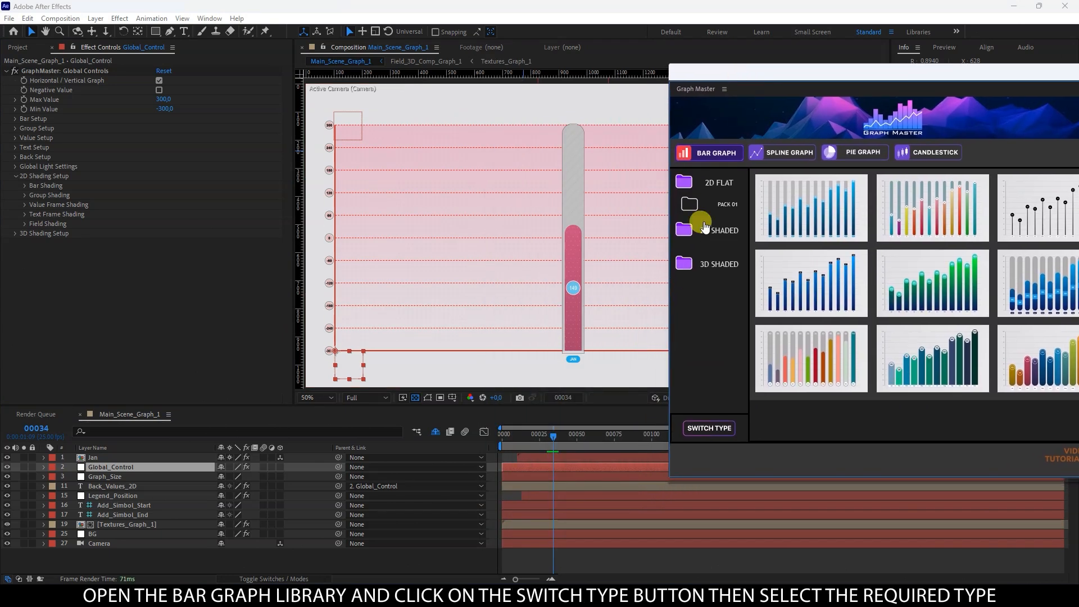
pyautogui.click(706, 430)
pyautogui.click(534, 308)
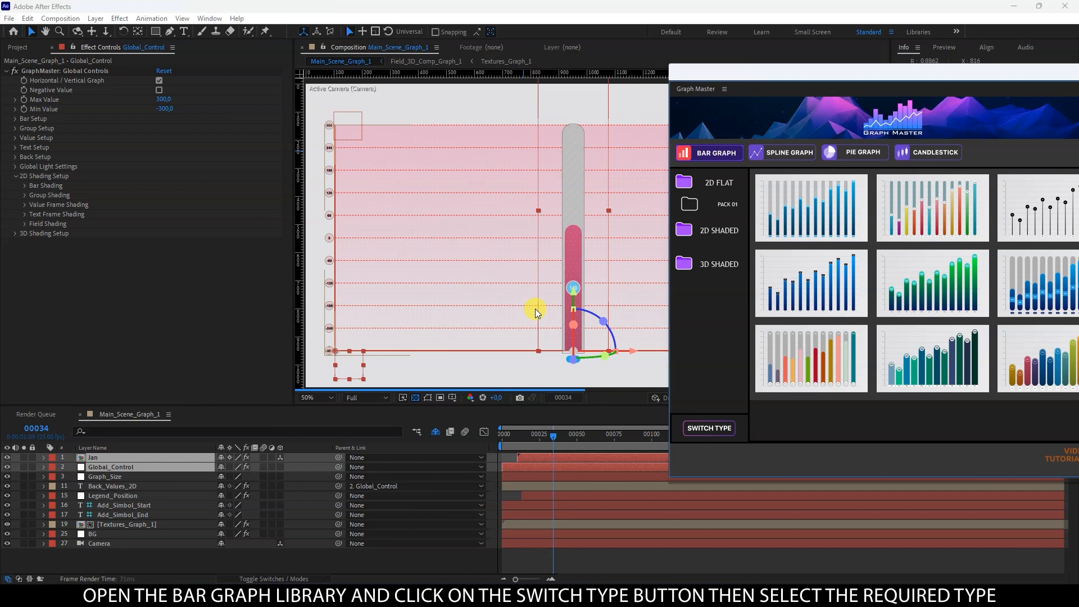
pyautogui.moveTo(802, 75); pyautogui.dragTo(606, 120)
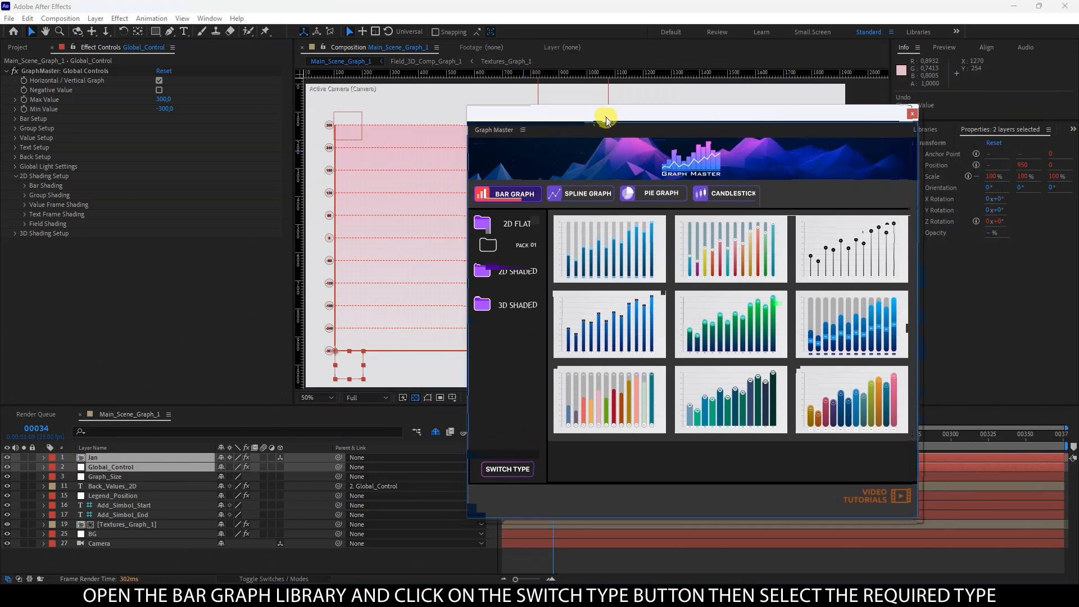
pyautogui.click(910, 114)
# - Select the Global_Control layer and open its 2D Bar Shading settings
pyautogui.scroll(2, 560, 288)
pyautogui.moveTo(566, 294); pyautogui.dragTo(577, 175)
pyautogui.press('v')
pyautogui.click(108, 470)
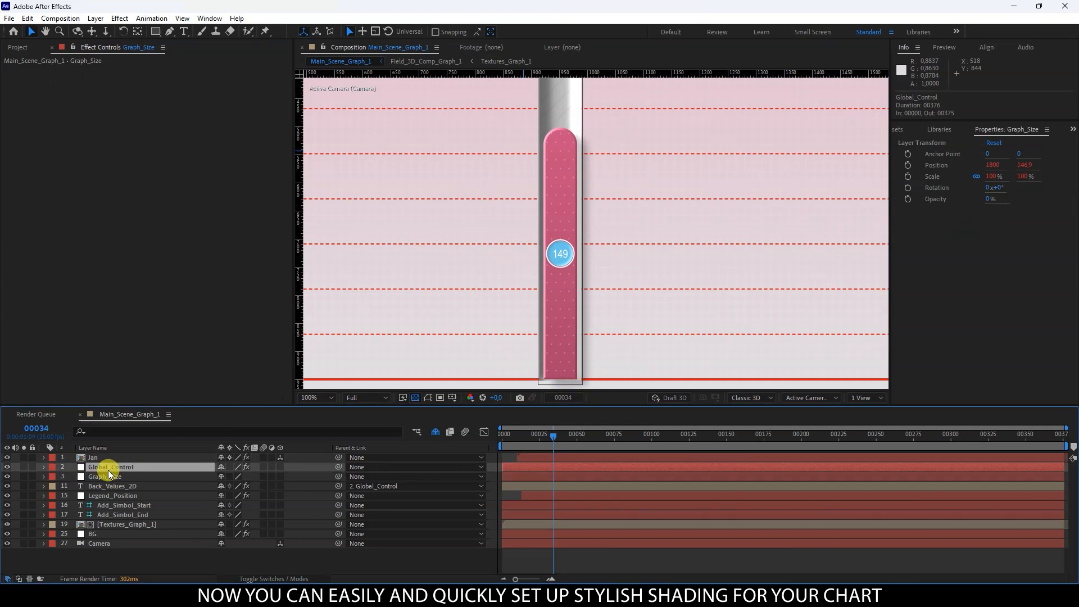
pyautogui.click(24, 186)
# - Switch Bar Bevel and Bar Drop Shadow off and back on to compare the bar's shading
pyautogui.click(160, 195)
pyautogui.click(158, 195)
pyautogui.click(158, 213)
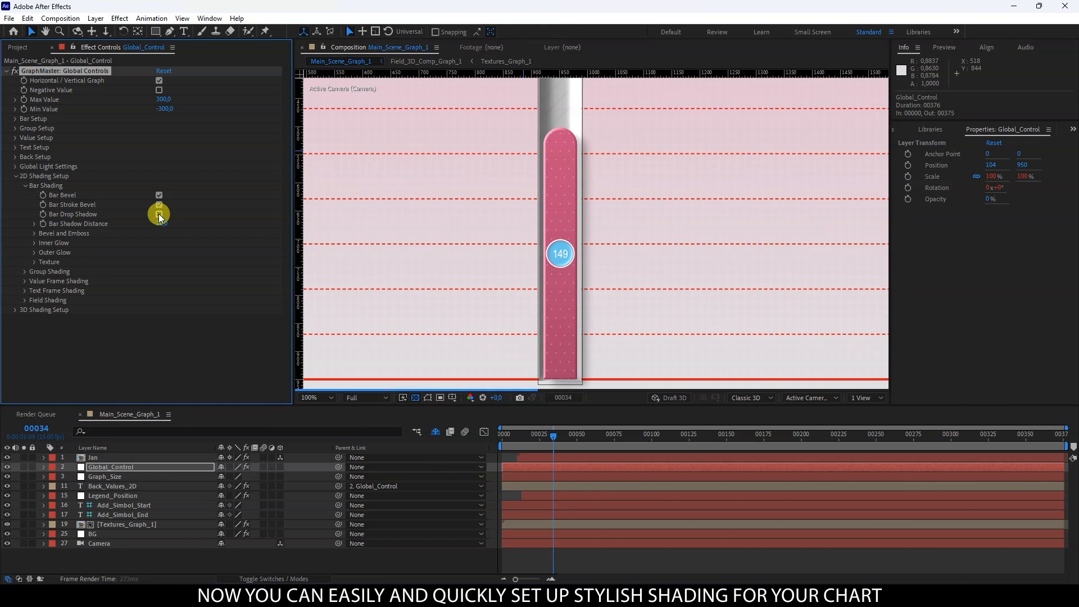
pyautogui.click(159, 214)
# - Set the bar's Bevel and Emboss to a Bar B/E Size of 8 and a Bar B/E Soften of 10
pyautogui.click(34, 234)
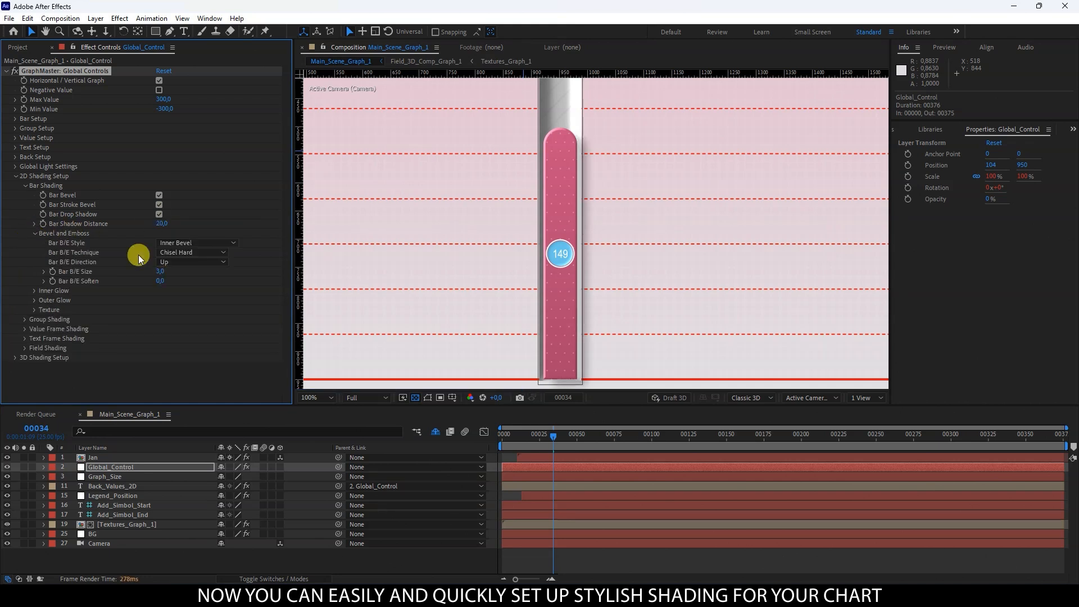
pyautogui.click(175, 262)
pyautogui.click(153, 282)
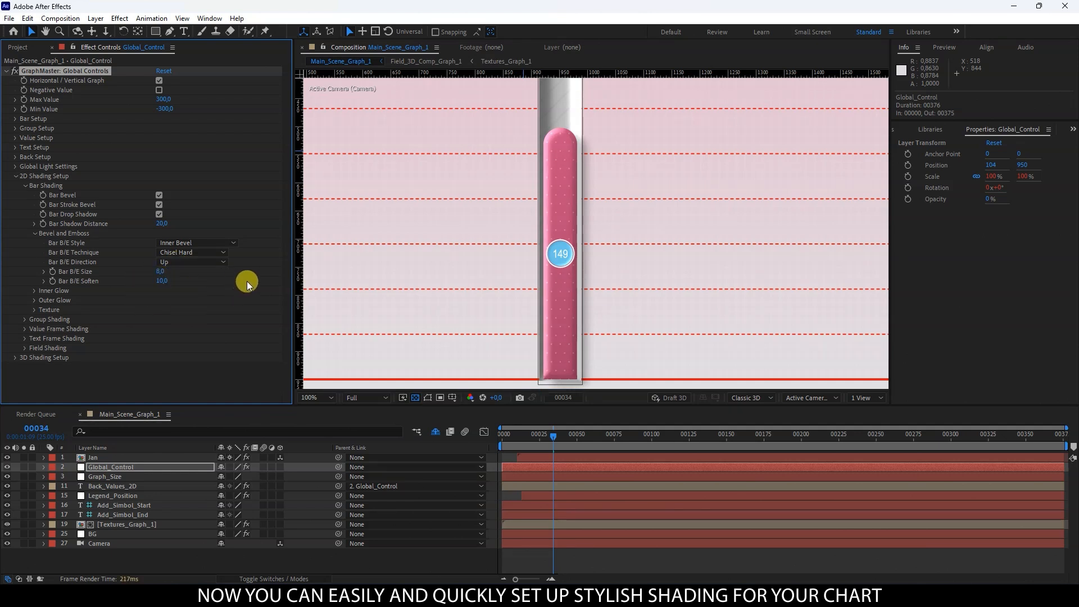
pyautogui.click(25, 186)
# - Set Value Frame B/E Size to 6 and Value Frame B/E Soften to 5 in the Value Frame Shading settings
pyautogui.click(24, 205)
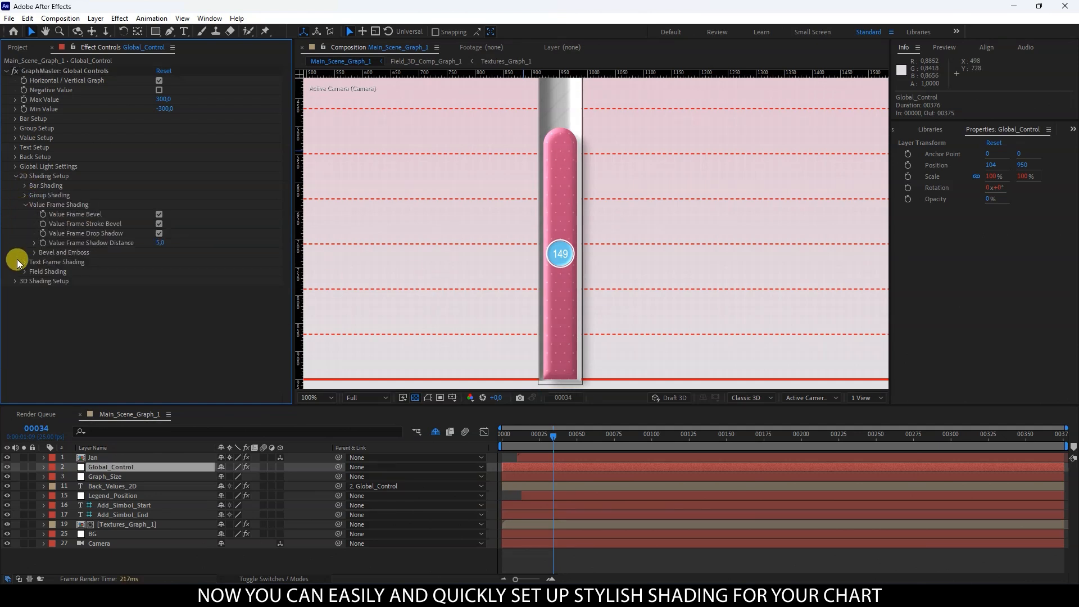
pyautogui.click(34, 254)
pyautogui.moveTo(162, 292); pyautogui.dragTo(205, 304)
pyautogui.scroll(2, 471, 272)
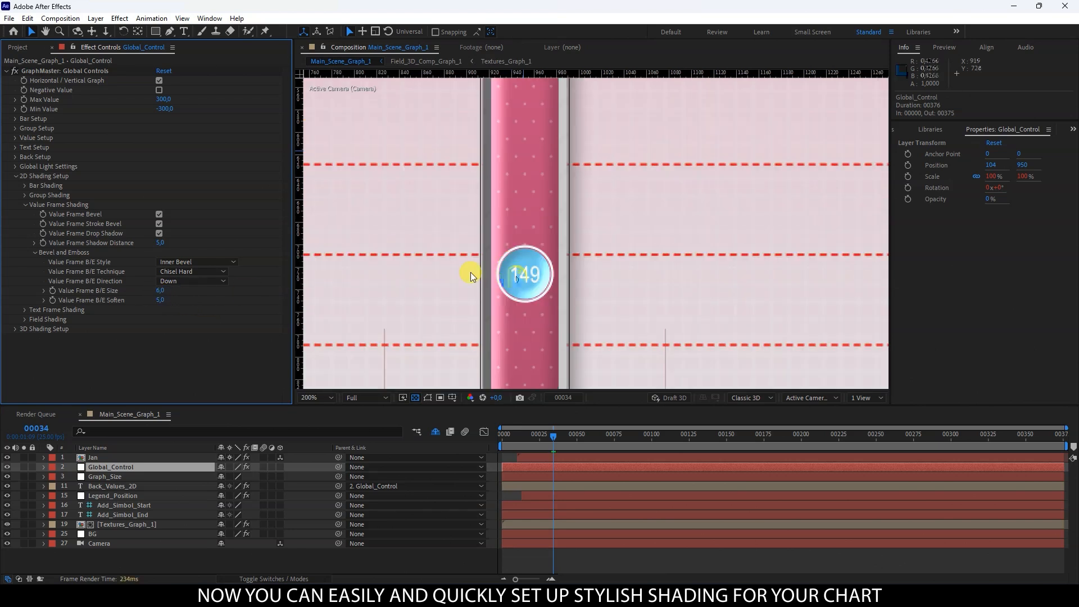
pyautogui.click(33, 253)
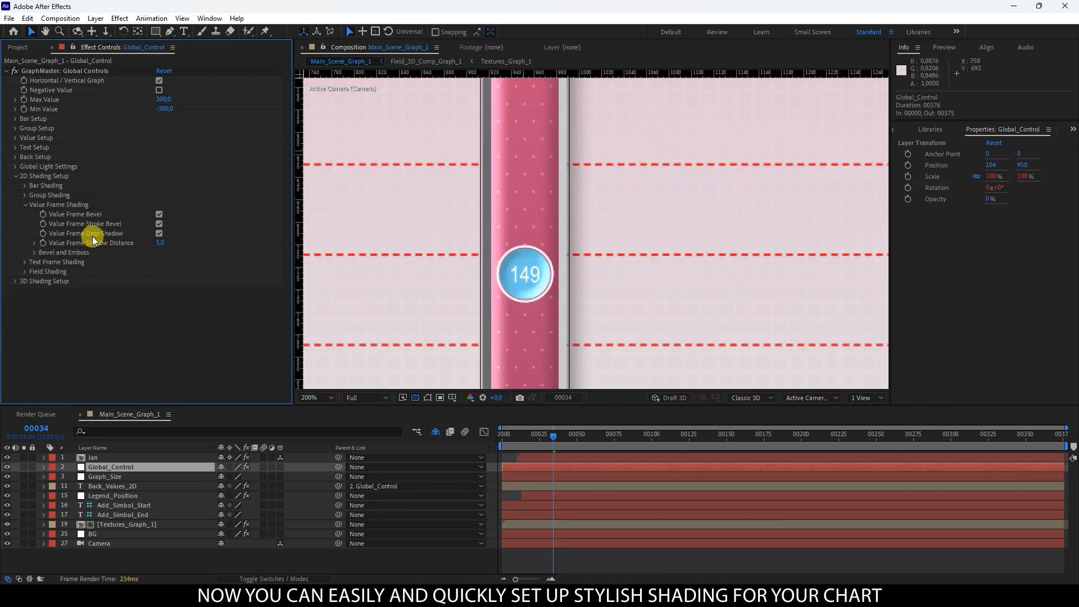
pyautogui.click(25, 205)
# - Set Group B/E Soften to 0 in the Group Shading bevel settings
pyautogui.scroll(-2, 461, 138)
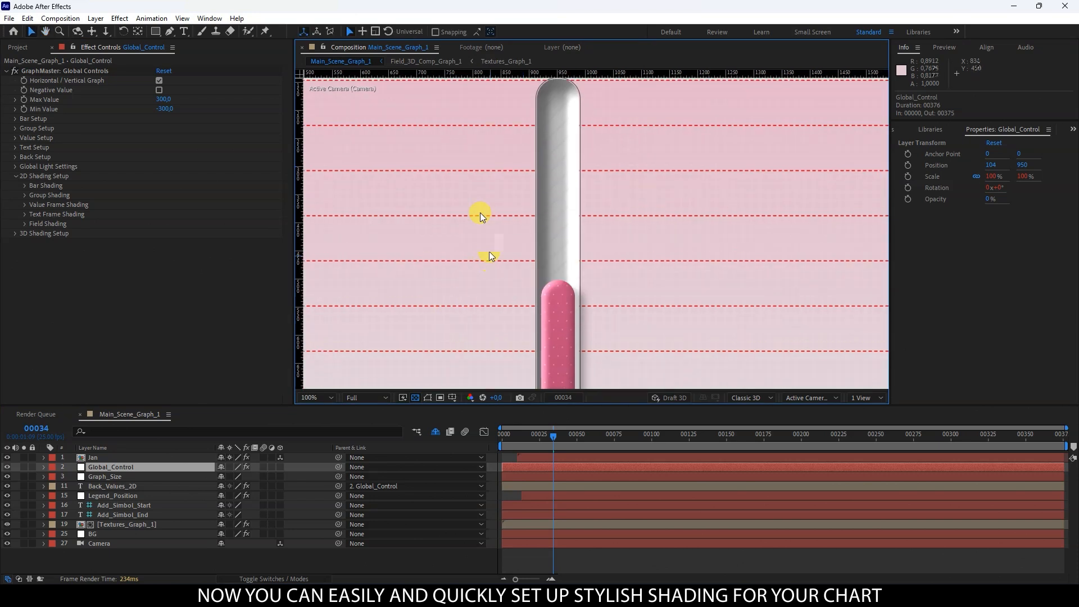
pyautogui.click(24, 195)
pyautogui.click(32, 263)
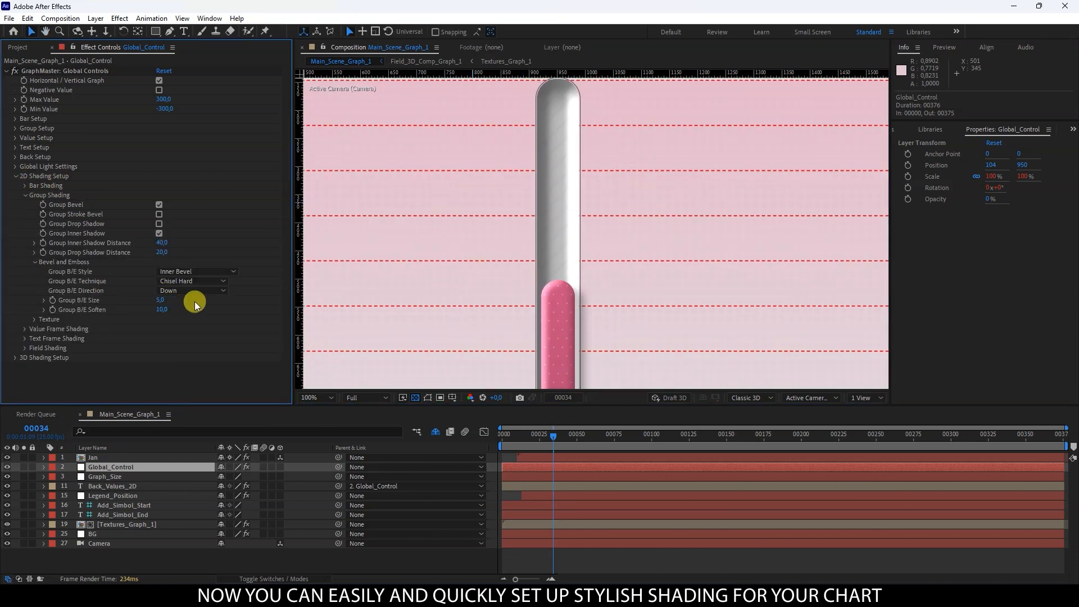
pyautogui.moveTo(162, 309); pyautogui.dragTo(151, 309)
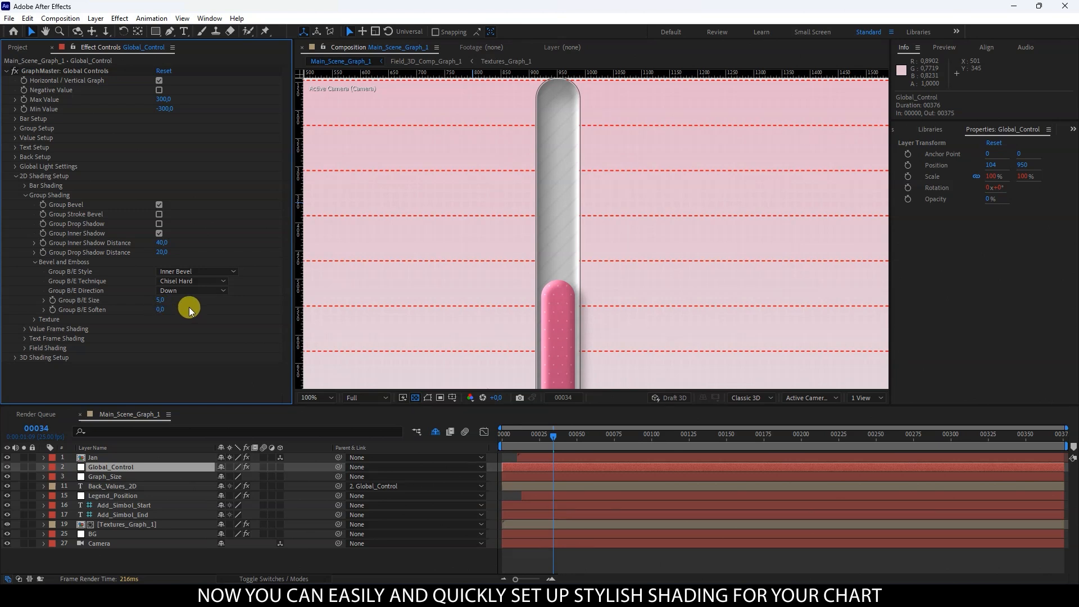
pyautogui.scroll(-2, 514, 244)
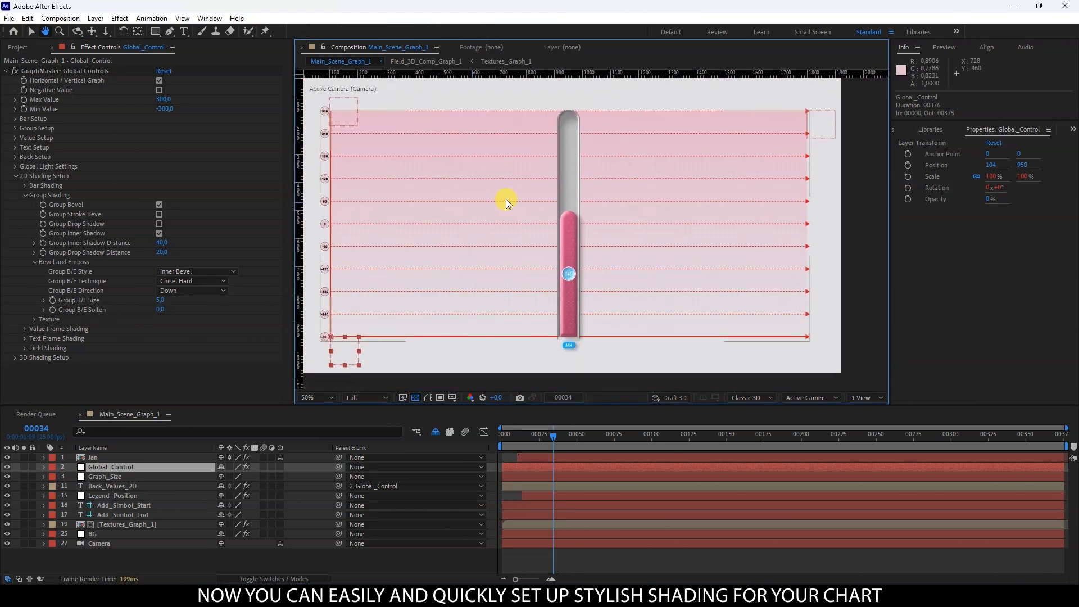
pyautogui.click(25, 195)
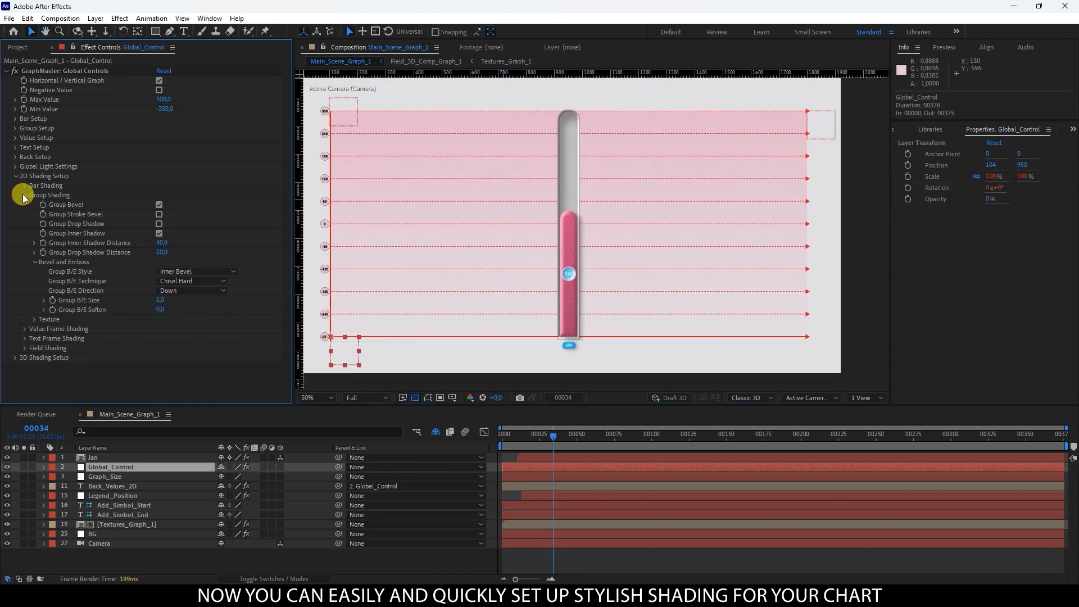
# - Show the 3D Shading Setup options and convert the graph to the 3D type with Graph Master
pyautogui.click(15, 176)
pyautogui.click(13, 186)
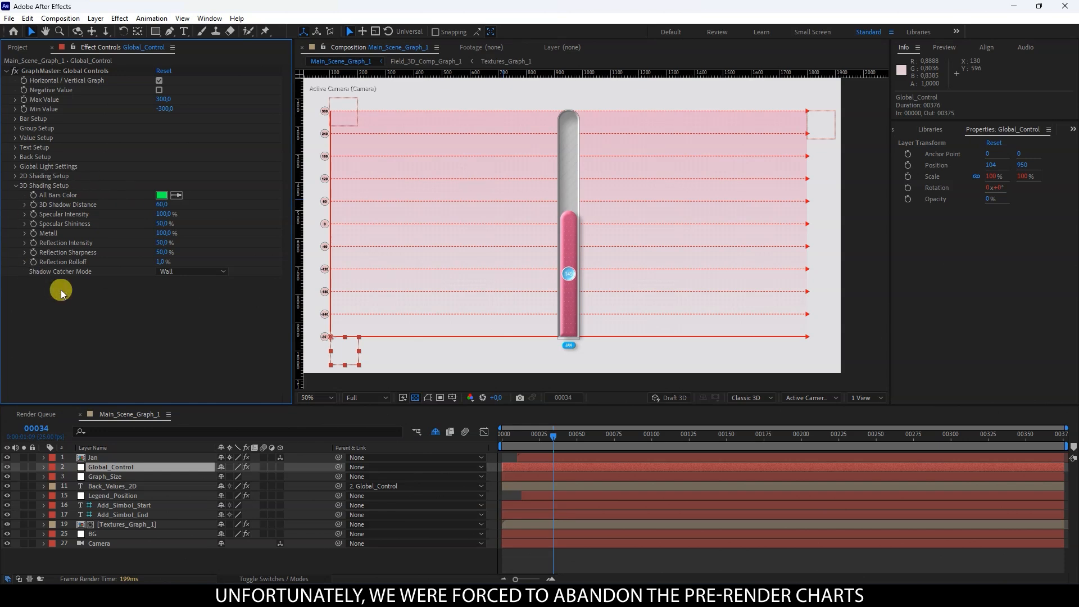
pyautogui.click(207, 19)
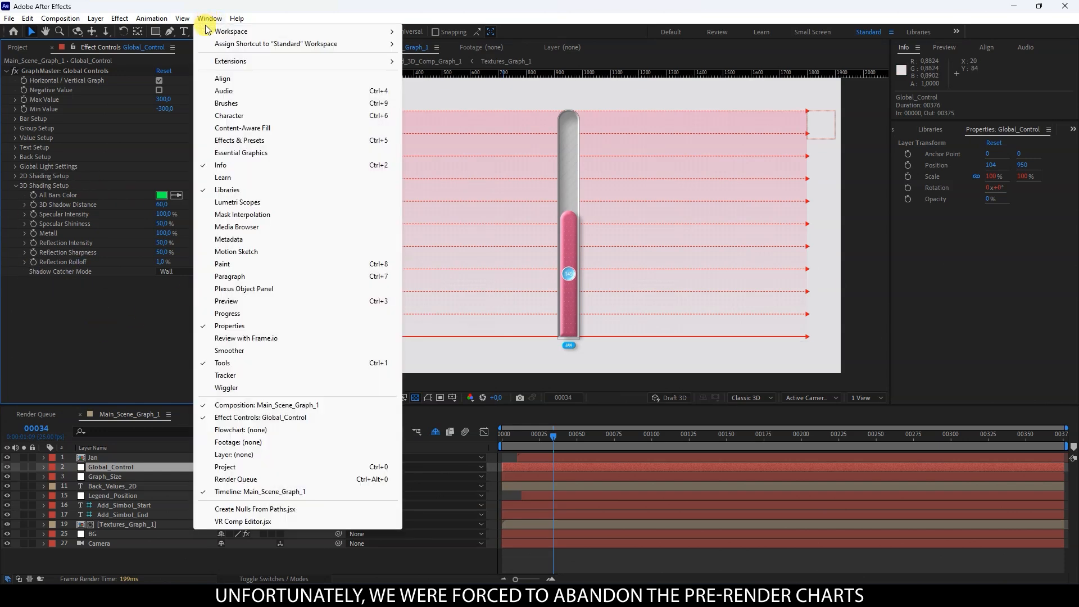
pyautogui.moveTo(253, 61)
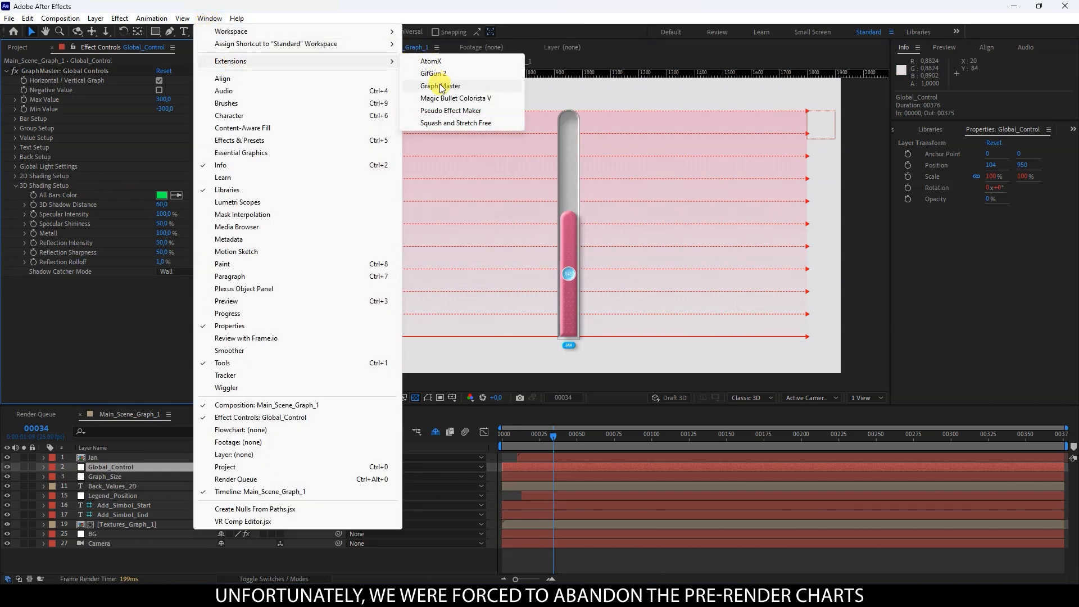
pyautogui.click(441, 87)
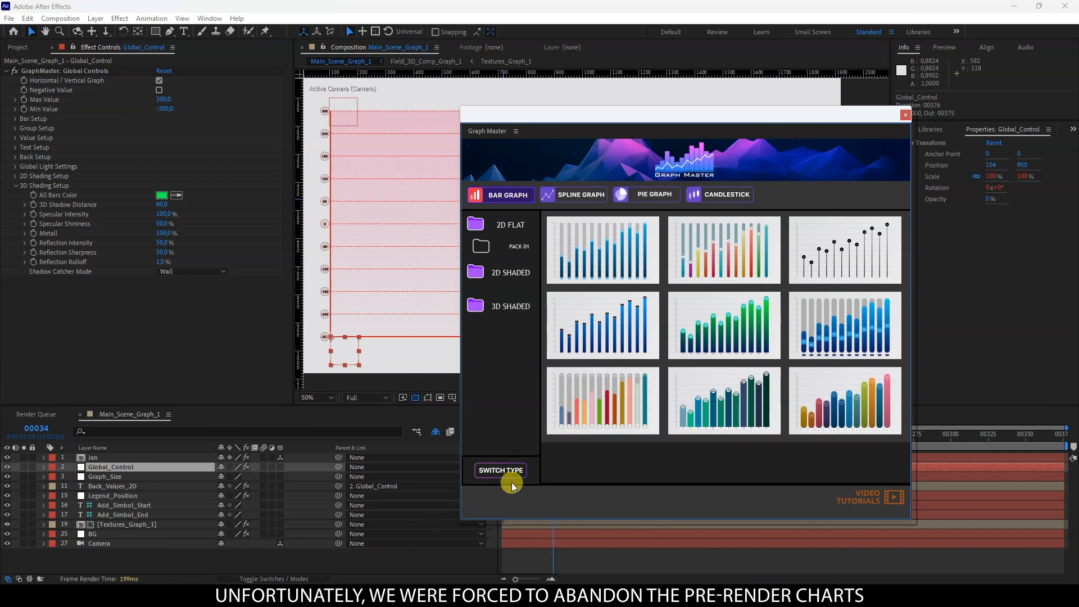
pyautogui.moveTo(547, 117); pyautogui.dragTo(784, 72)
pyautogui.click(736, 424)
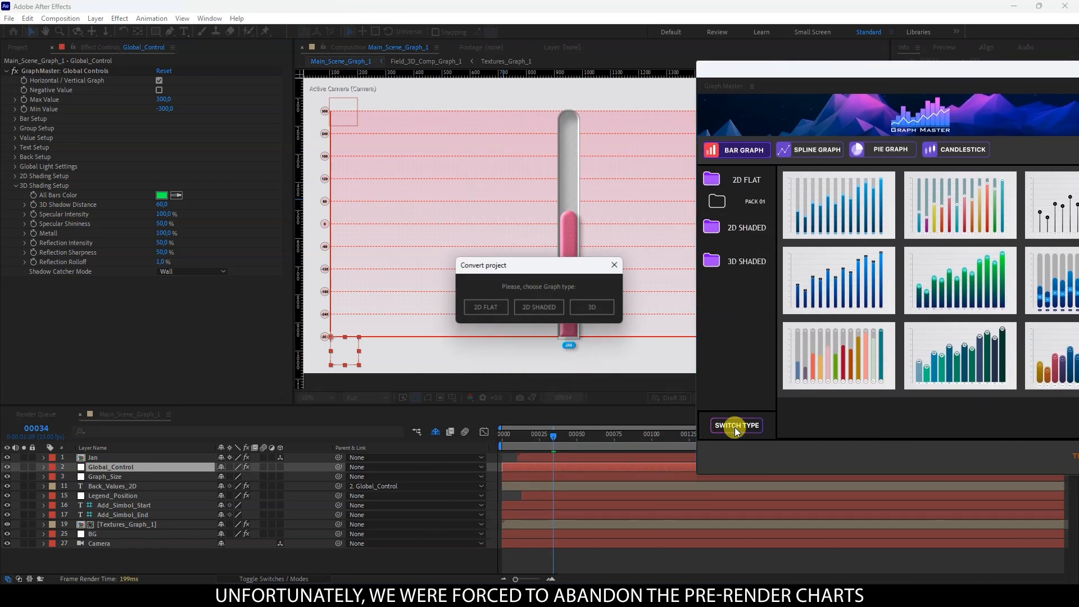
pyautogui.click(593, 307)
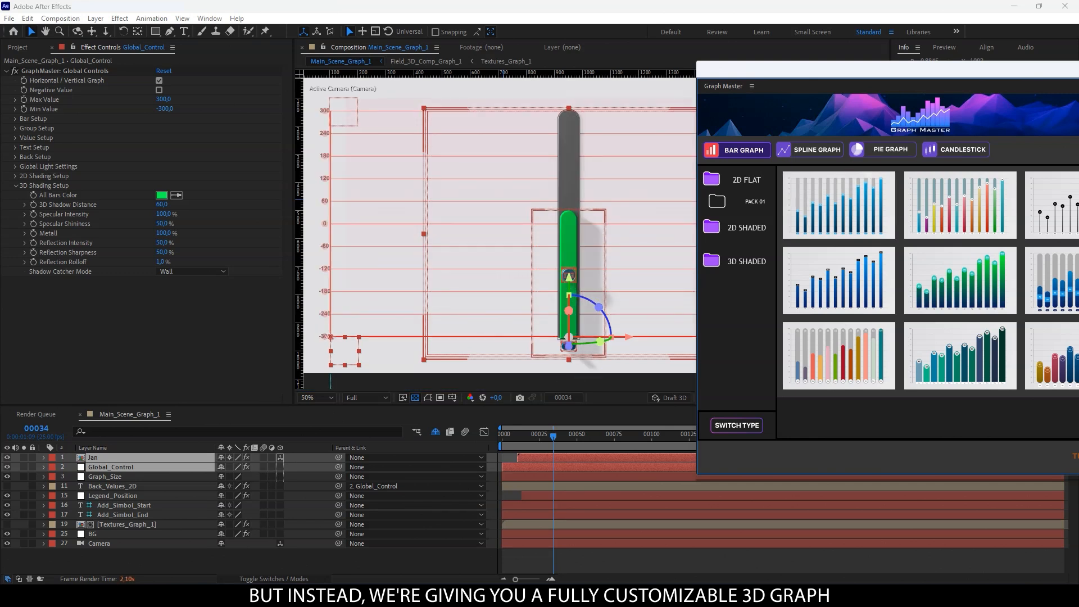
# - Examine the converted 3D bar up close and orbit the camera to an angled view of it
pyautogui.click(492, 551)
pyautogui.moveTo(623, 268); pyautogui.dragTo(622, 269)
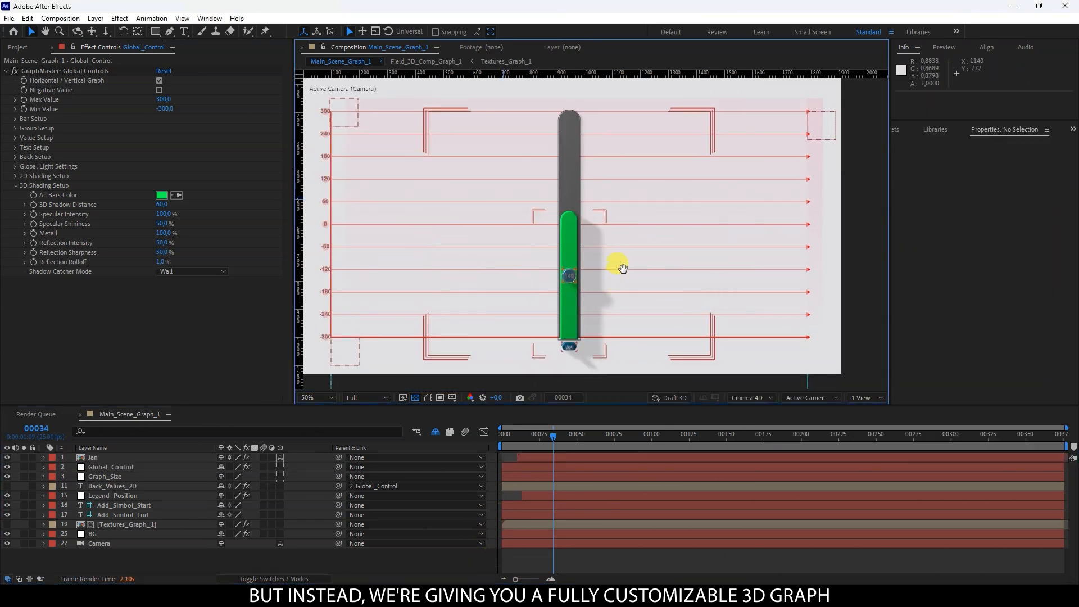
pyautogui.scroll(4, 539, 256)
pyautogui.scroll(-2, 551, 250)
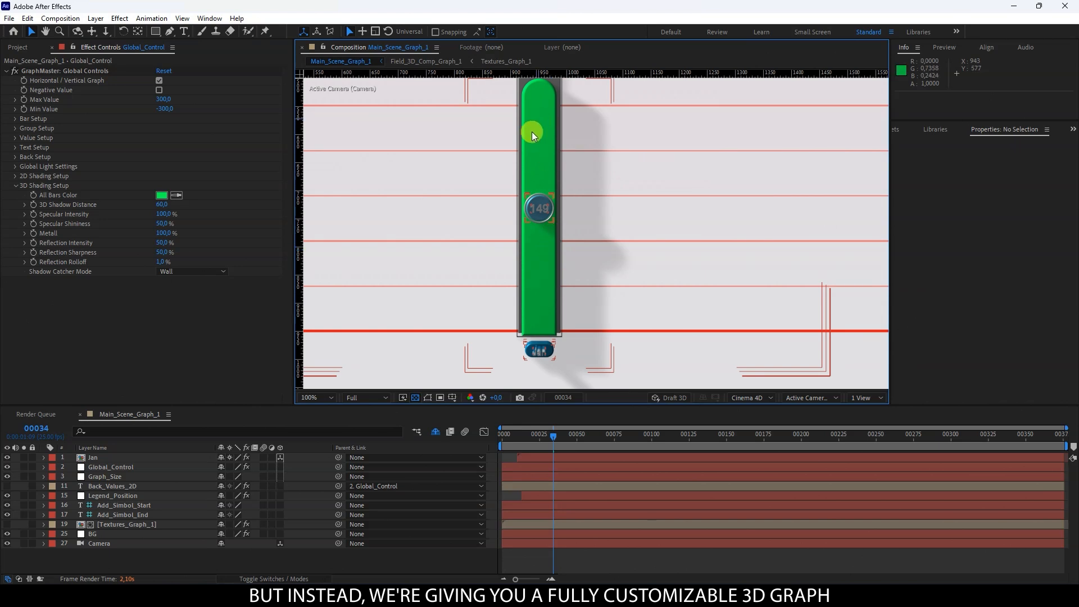
pyautogui.scroll(-2, 513, 243)
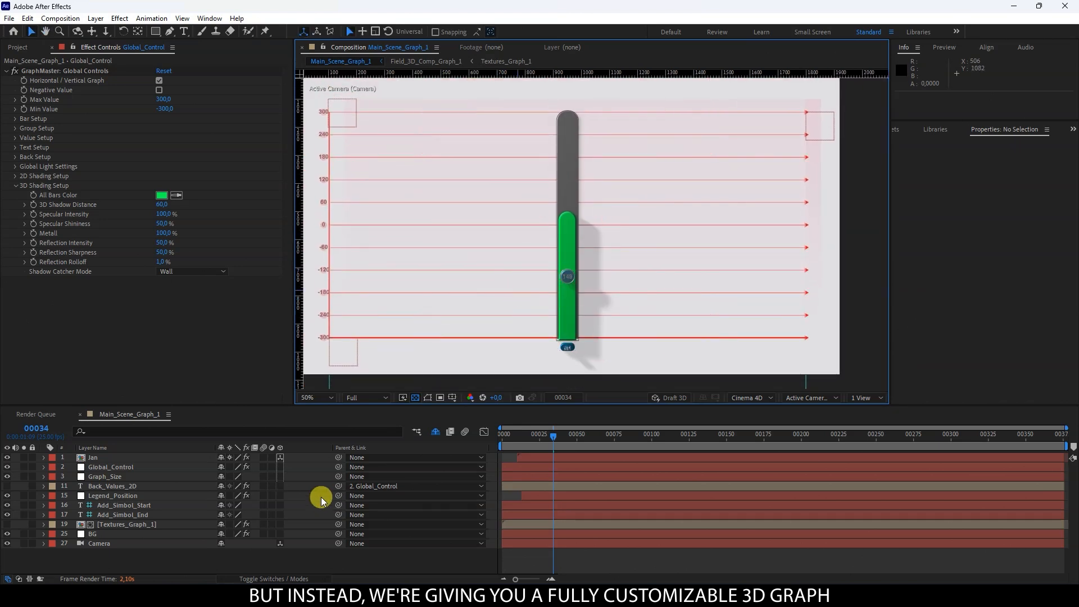
pyautogui.click(133, 561)
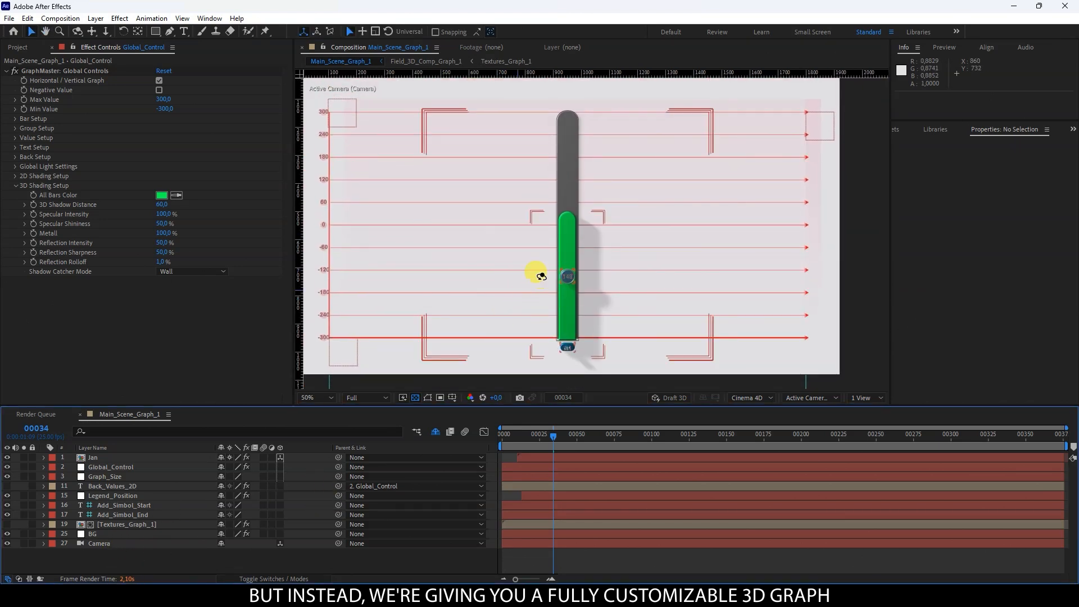
pyautogui.press('c')
pyautogui.moveTo(571, 248); pyautogui.dragTo(532, 267)
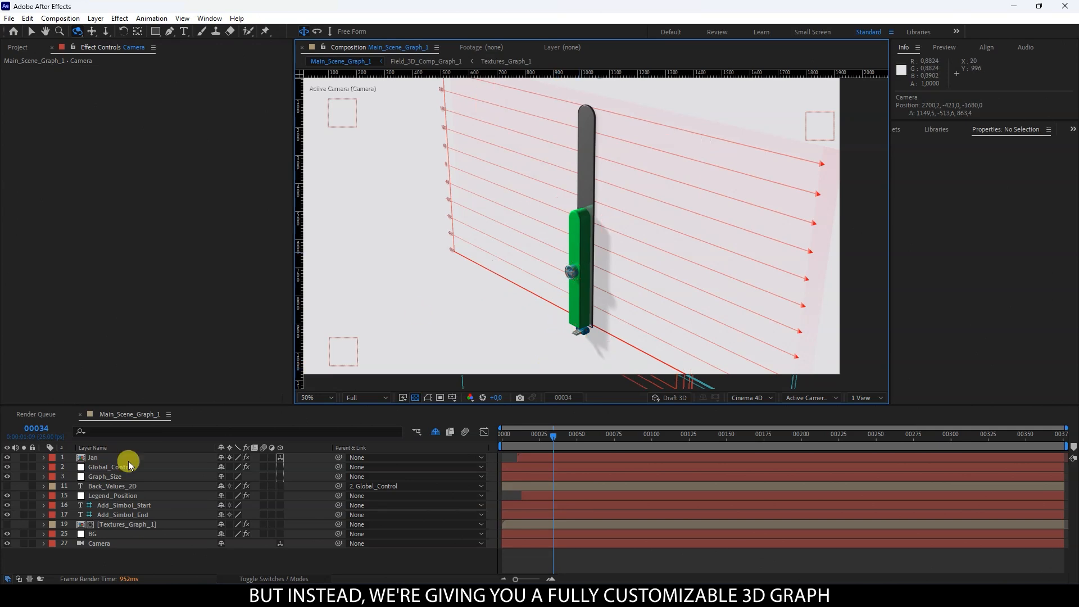
# - Set Bar Rounded to 5 in the global Bar Setup and change All Bars Color to white
pyautogui.click(100, 467)
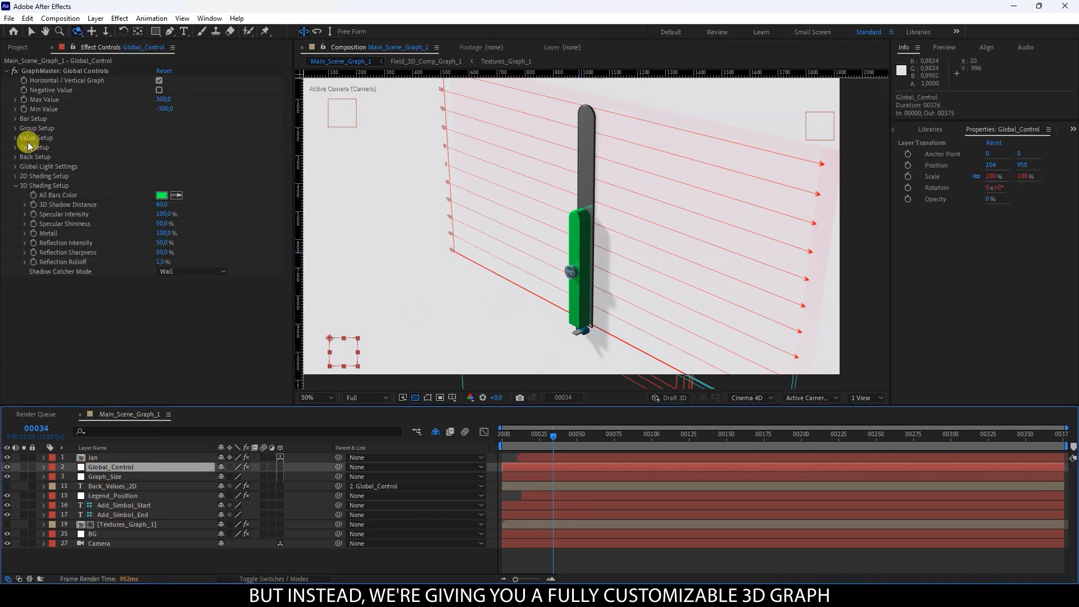
pyautogui.click(15, 119)
pyautogui.click(162, 138)
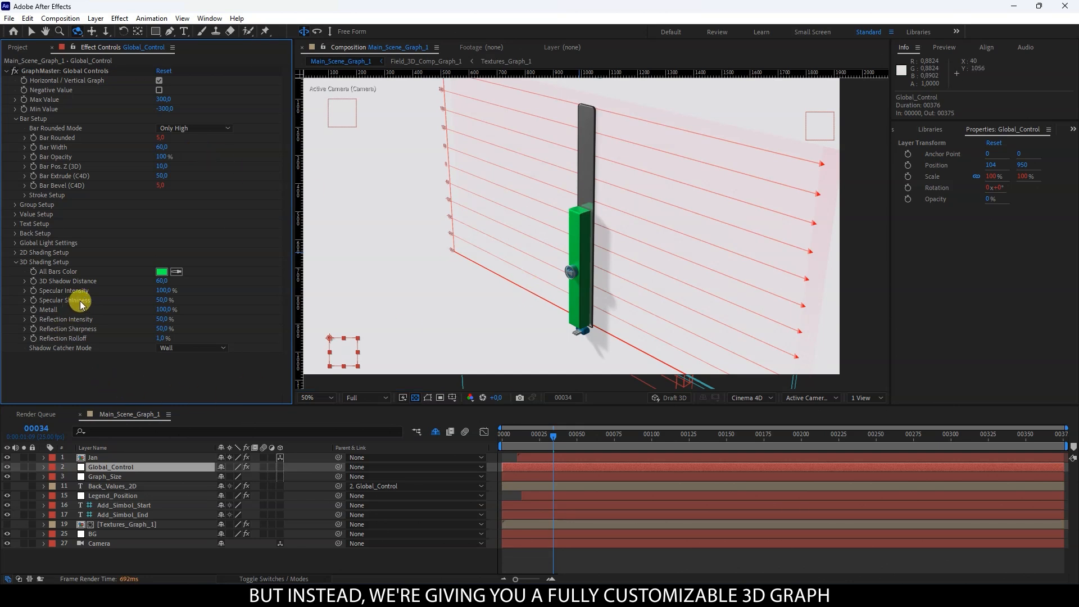
pyautogui.click(162, 271)
pyautogui.click(410, 314)
pyautogui.click(648, 312)
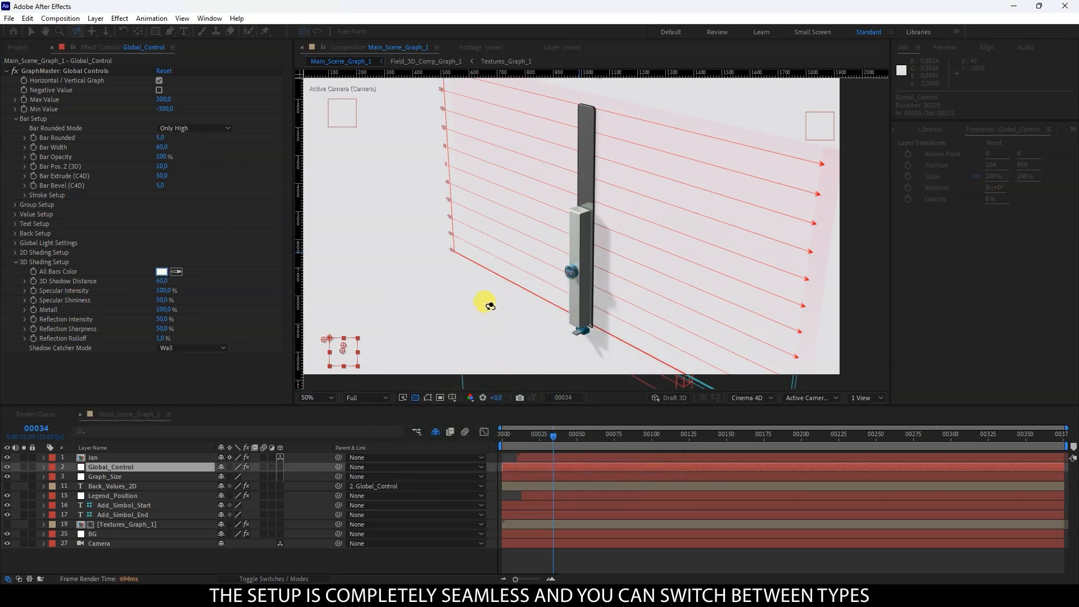
# - Set Bar Extrude (C4D) to 80 and orbit the camera to a flatter angle on the graph
pyautogui.scroll(1, 547, 308)
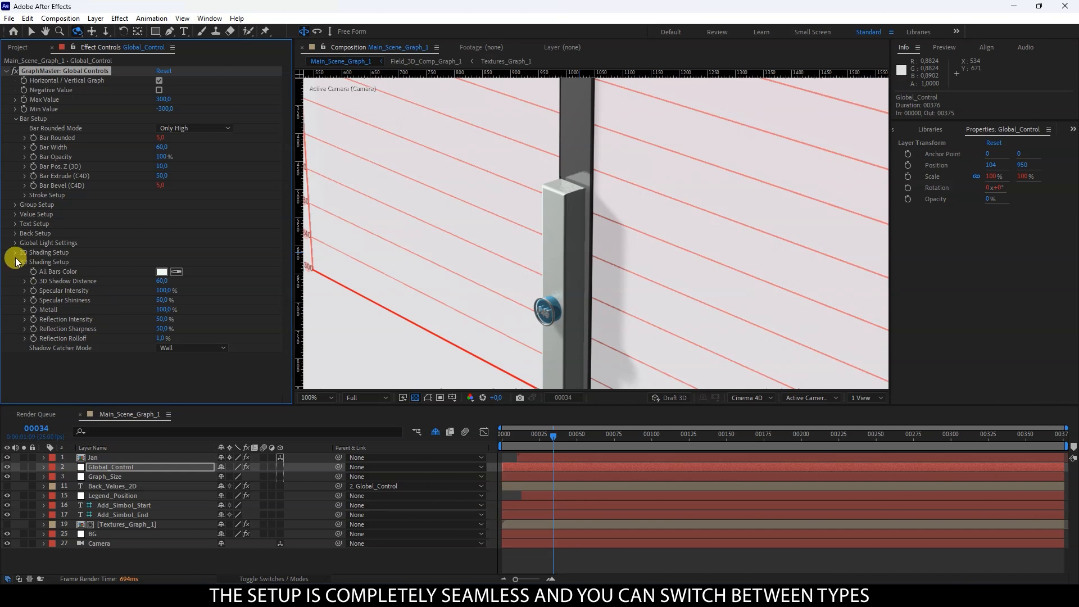
pyautogui.write('80')
pyautogui.click(197, 177)
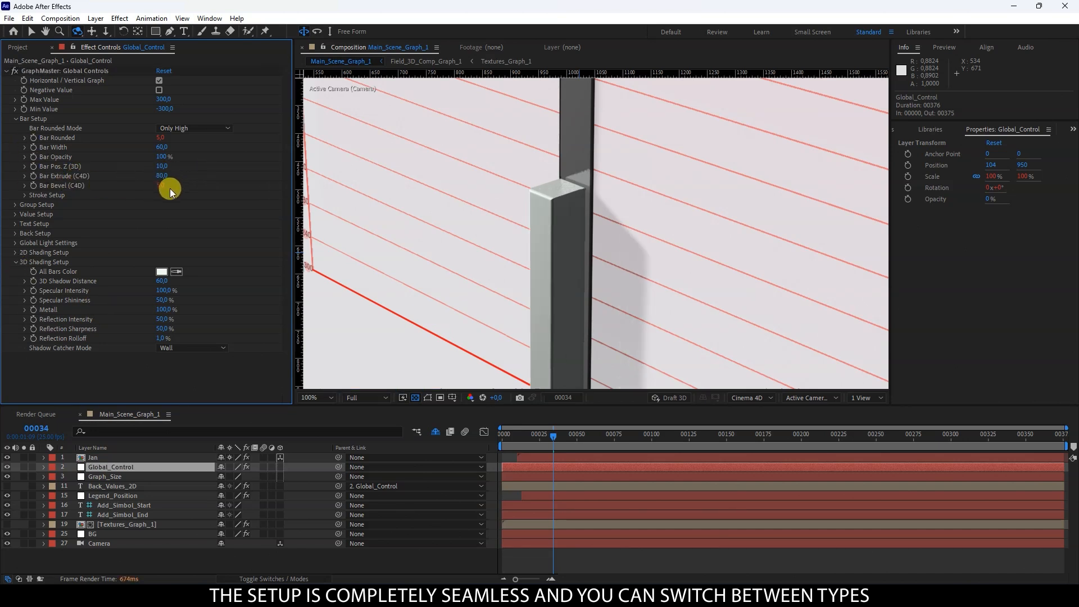
pyautogui.scroll(-1, 543, 259)
pyautogui.hotkey('ctrl', 'shift', 'z')
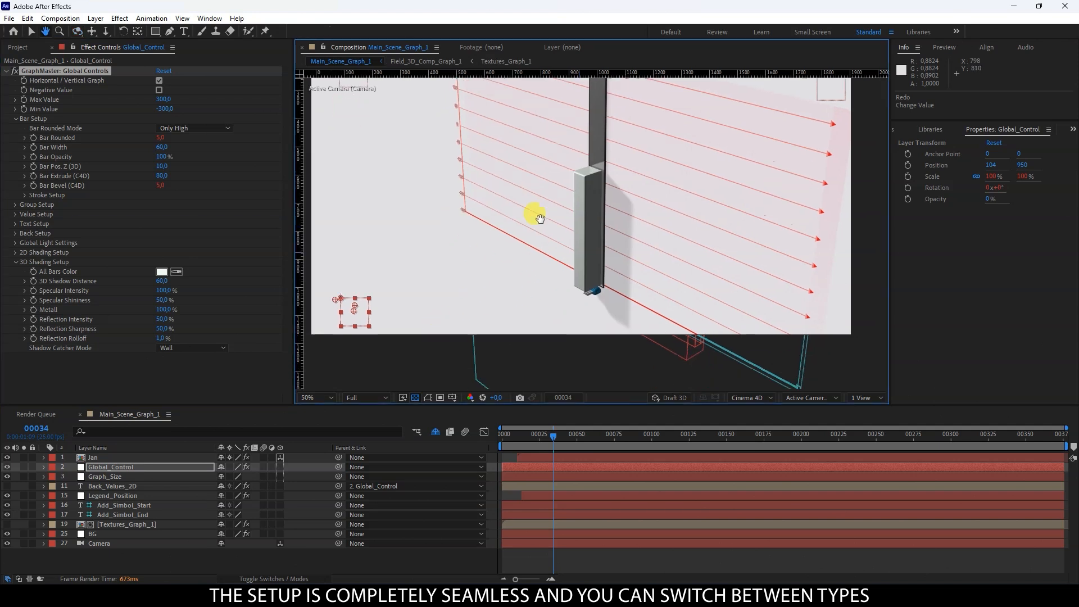
pyautogui.moveTo(525, 212); pyautogui.dragTo(584, 281)
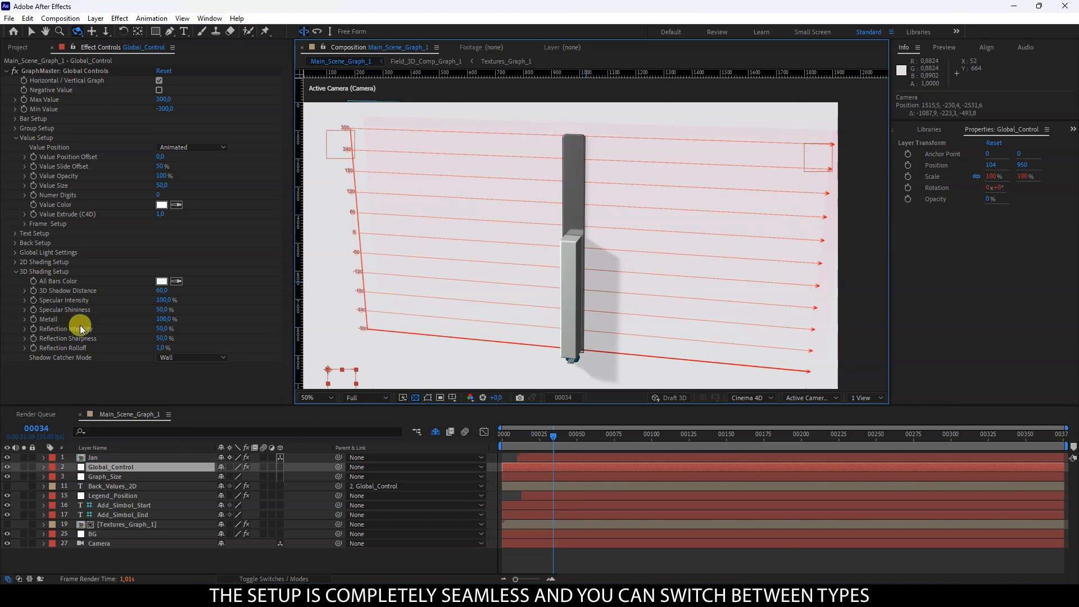
# - Set Reflection Rolloff to 100% and Reflection Sharpness to 5% in the 3D Shading Setup
pyautogui.click(160, 347)
pyautogui.write('100')
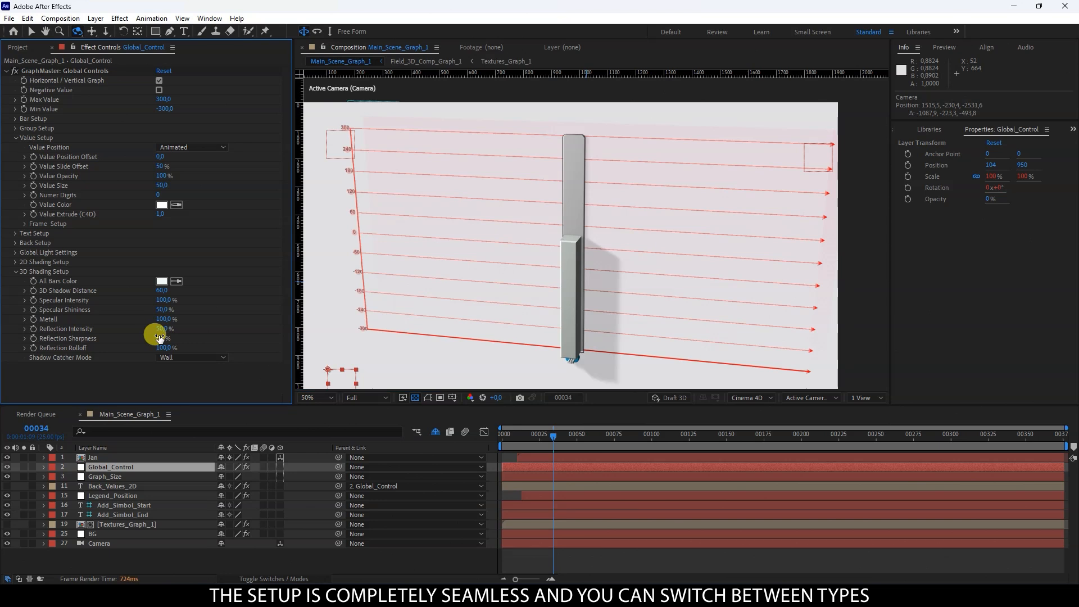
# - Try the Wall+Floor and None options of Shadow Catcher Mode and return it to Wall
pyautogui.click(170, 357)
pyautogui.click(181, 393)
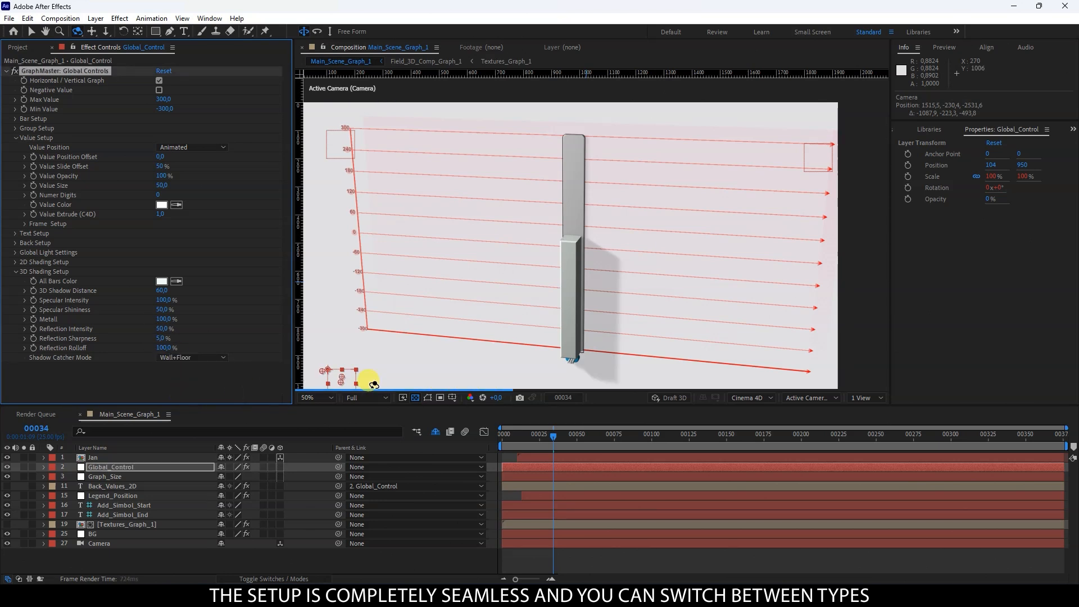
pyautogui.click(170, 357)
pyautogui.click(170, 366)
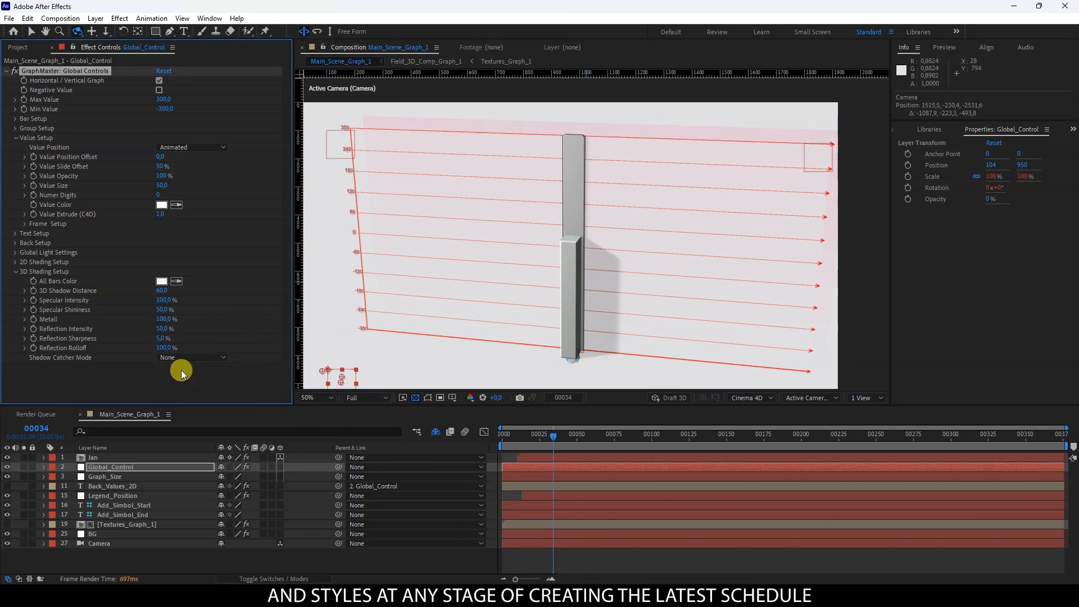
pyautogui.click(191, 358)
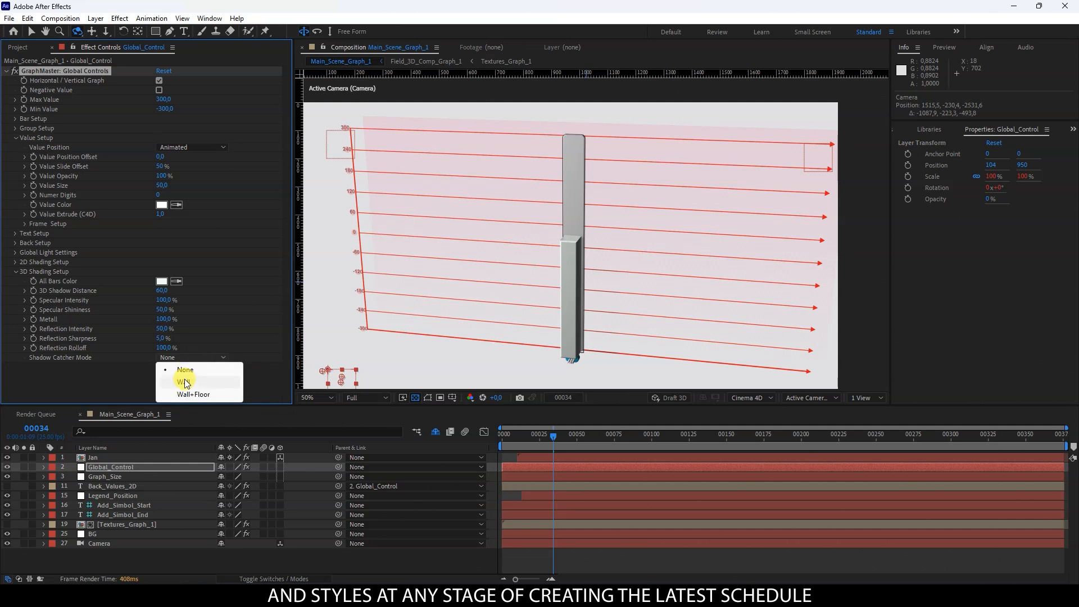
pyautogui.click(185, 379)
pyautogui.click(183, 358)
pyautogui.click(181, 378)
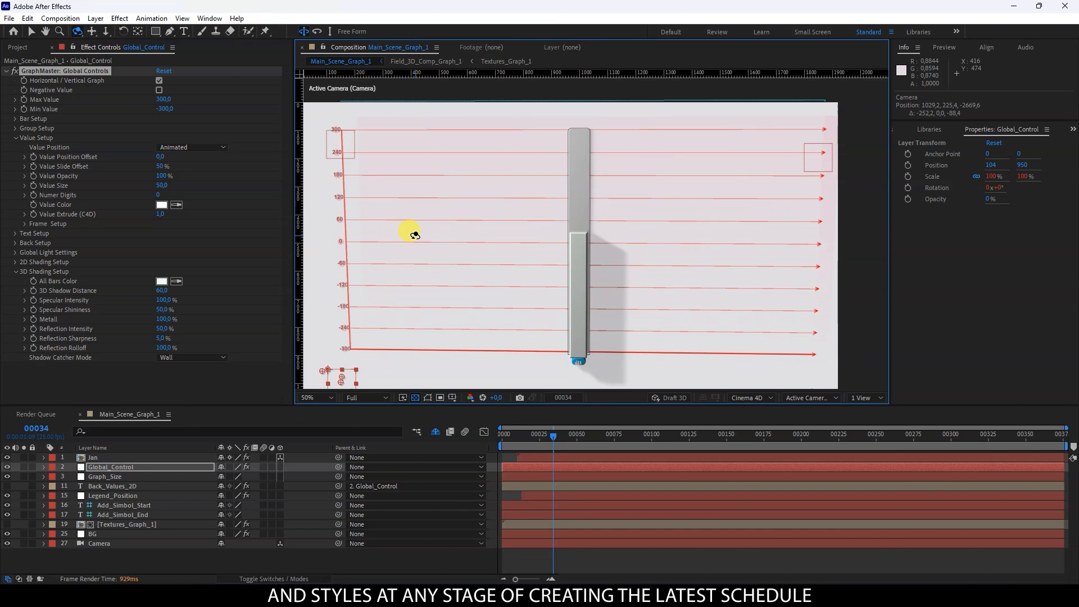
# - Convert the graph back to the flat 2D type with Graph Master, and collapse the 3D Shading Setup options
pyautogui.click(209, 18)
pyautogui.moveTo(244, 61)
pyautogui.click(443, 85)
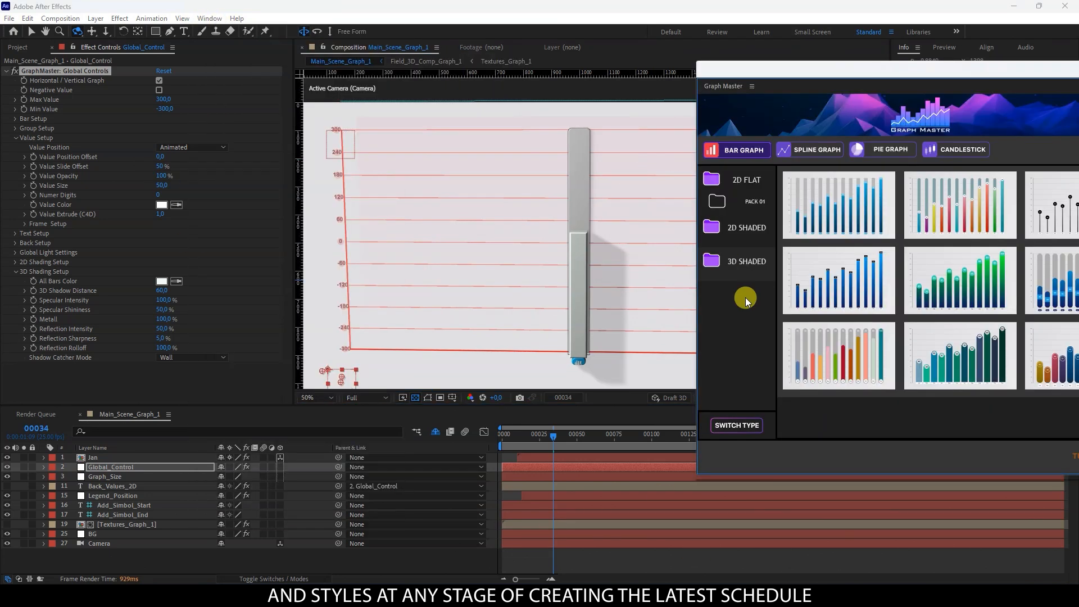
pyautogui.click(734, 424)
pyautogui.click(488, 306)
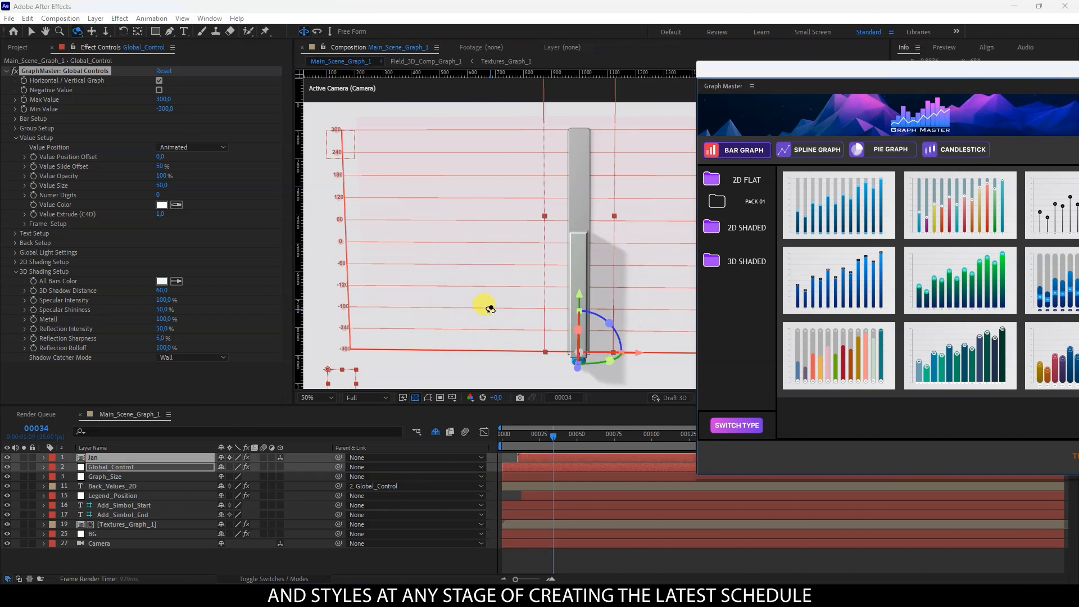
pyautogui.moveTo(898, 73); pyautogui.dragTo(590, 112)
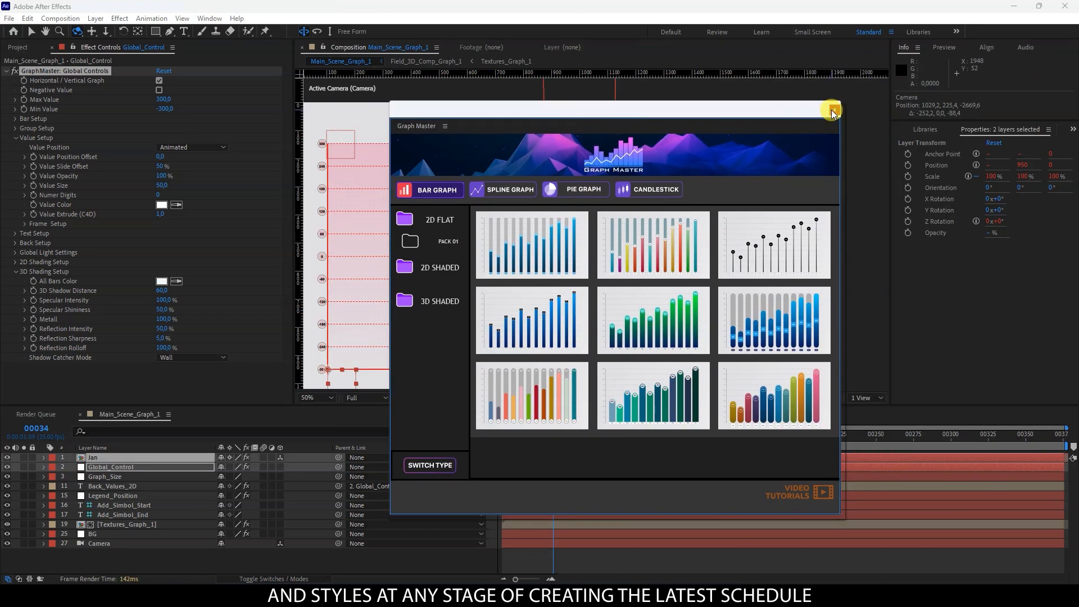
pyautogui.click(833, 109)
pyautogui.click(497, 553)
pyautogui.moveTo(549, 299); pyautogui.dragTo(579, 259)
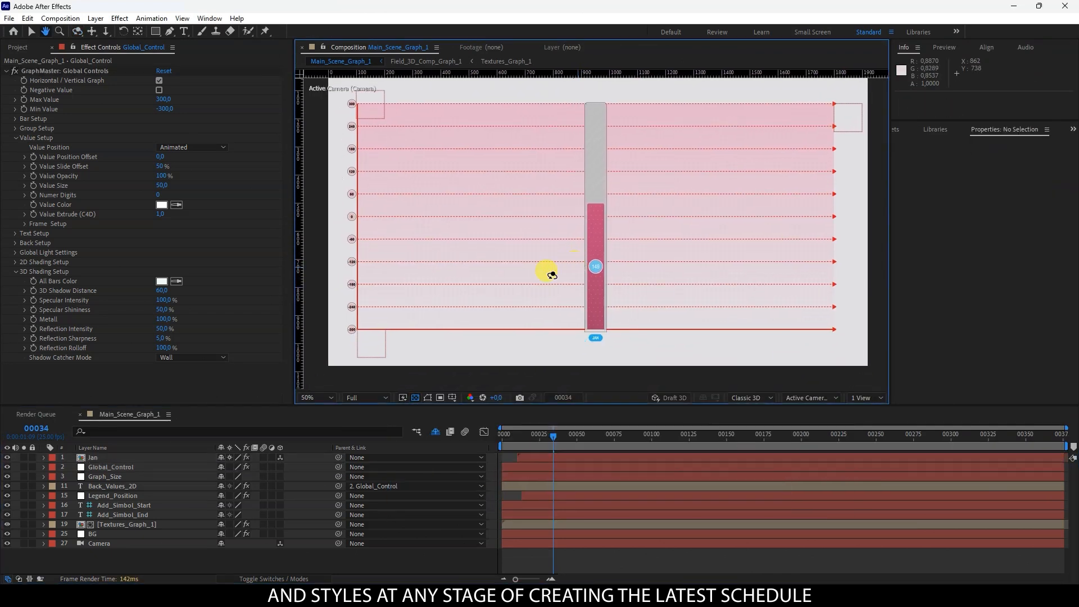
pyautogui.click(16, 271)
pyautogui.click(15, 271)
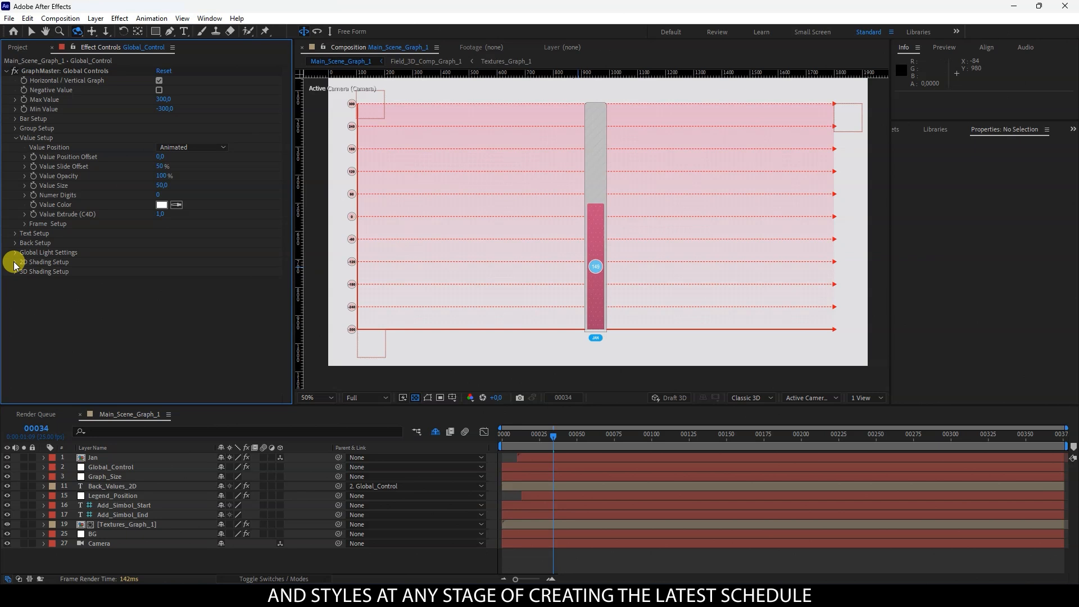
# - Reopen Graph Master and apply the 2D Flat style with multicoloured bars on teal tracks as the graph's new style
pyautogui.click(210, 18)
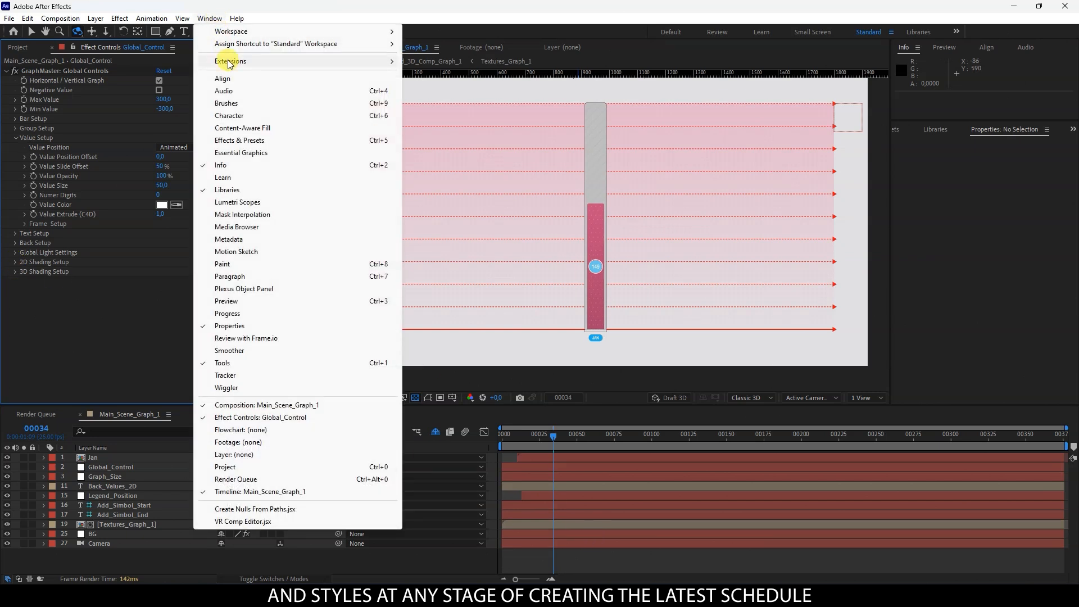
pyautogui.moveTo(230, 64)
pyautogui.click(448, 109)
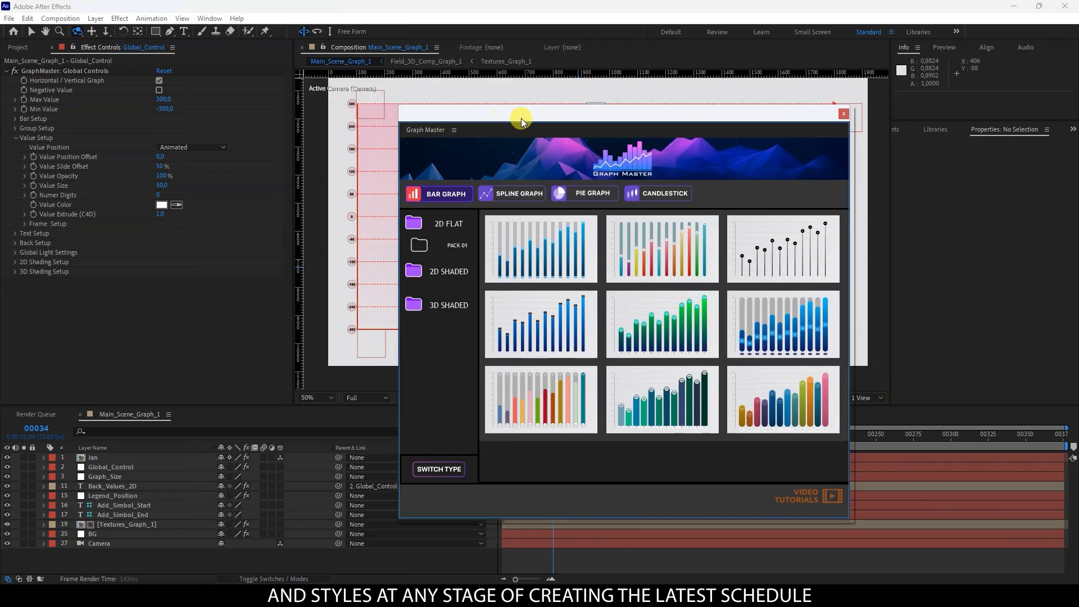
pyautogui.moveTo(521, 120); pyautogui.dragTo(752, 98)
pyautogui.click(878, 229)
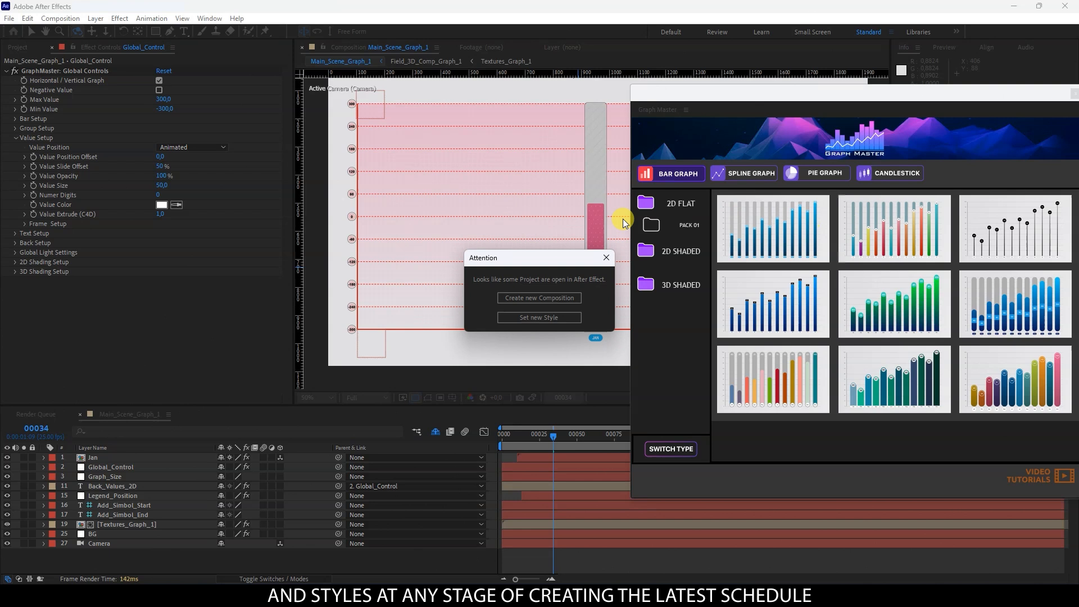
pyautogui.click(536, 318)
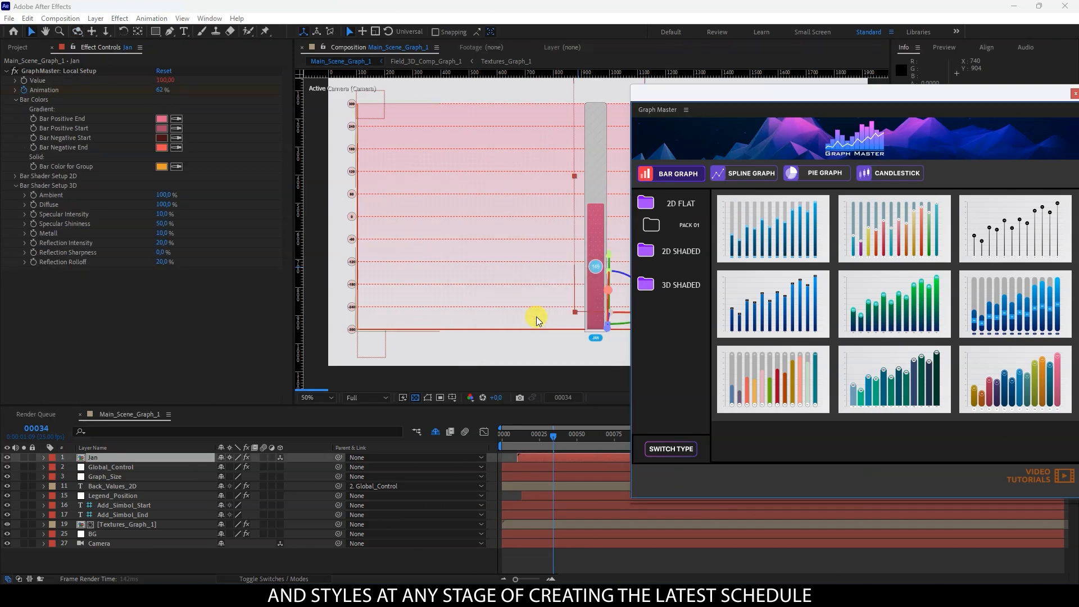
# - Apply the 2D Flat style with blue bars on wide grey rounded tracks to the graph as a new style
pyautogui.click(1006, 305)
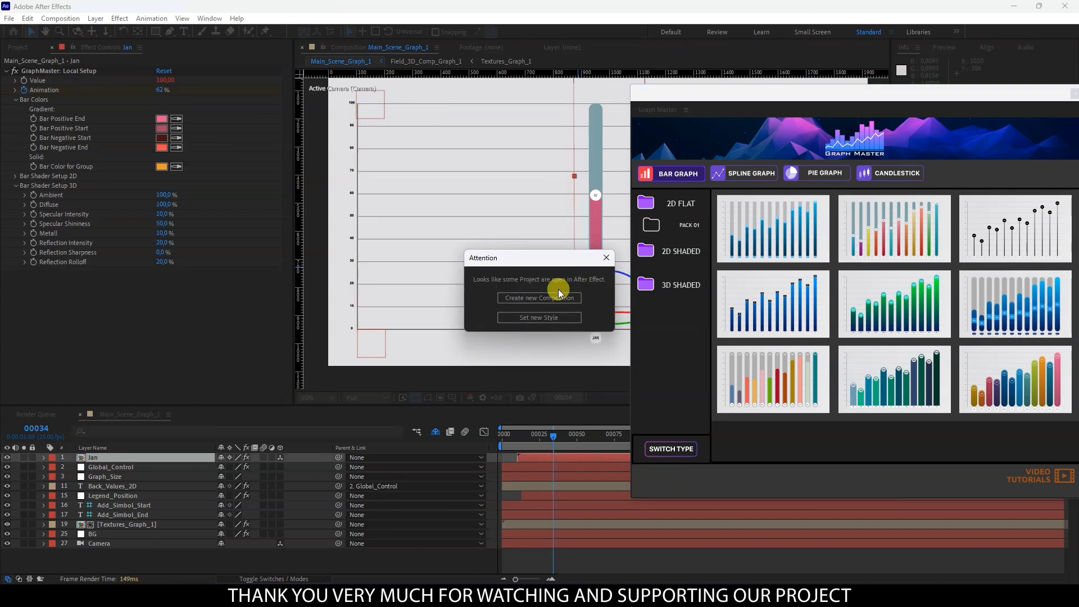
pyautogui.click(531, 317)
pyautogui.moveTo(697, 92); pyautogui.dragTo(778, 71)
pyautogui.middleClick(539, 214)
pyautogui.scroll(-2, 496, 207)
pyautogui.moveTo(496, 208); pyautogui.dragTo(421, 220)
pyautogui.scroll(2, 453, 221)
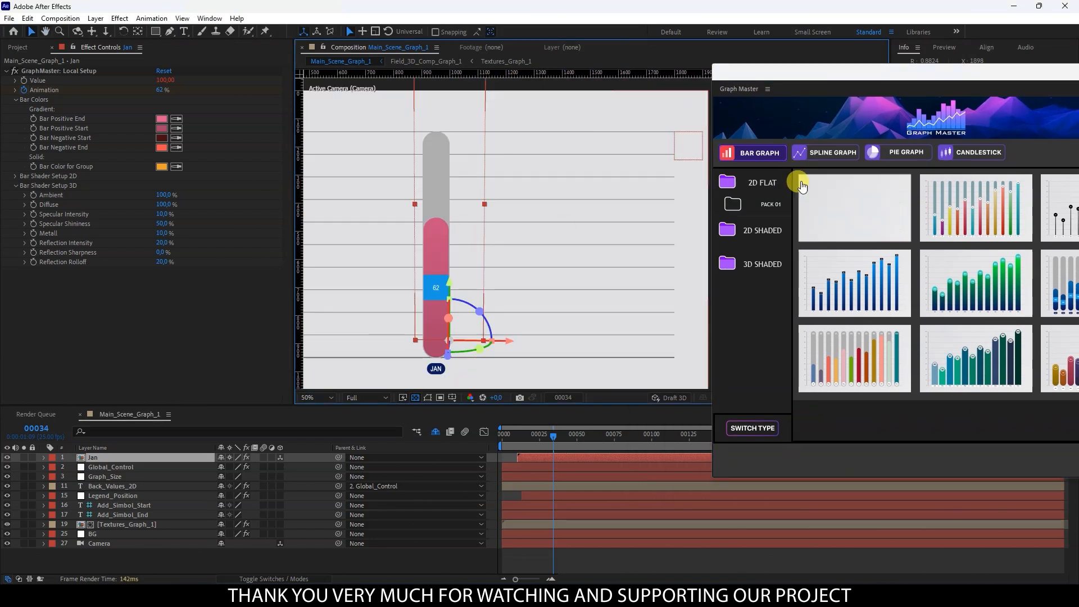
# - Set the 2D Flat style with teal-to-dark-green bars and round value markers as the graph's new style
pyautogui.click(944, 365)
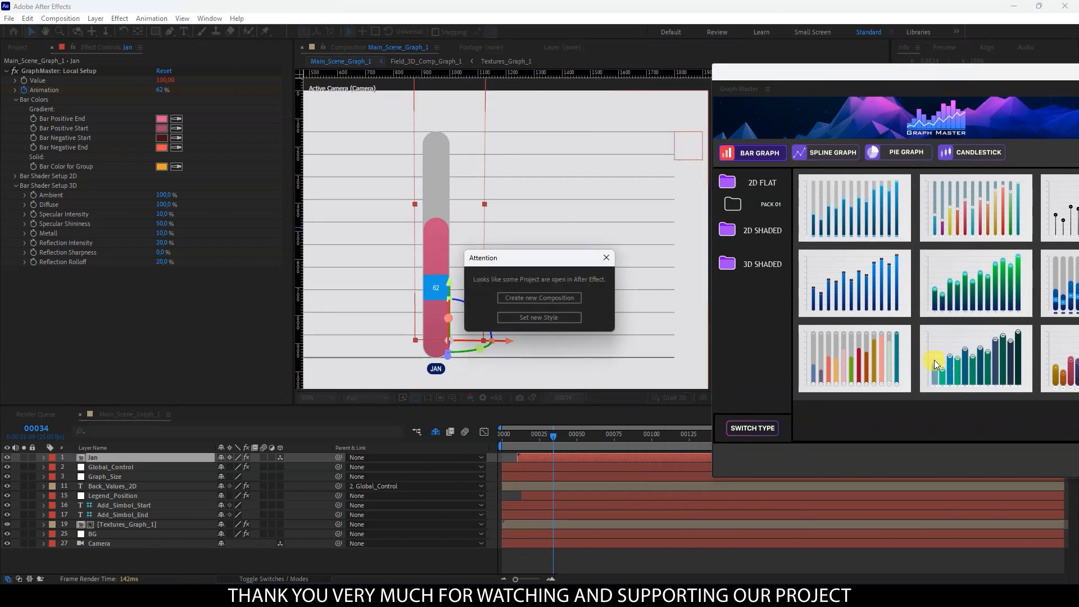
pyautogui.click(534, 317)
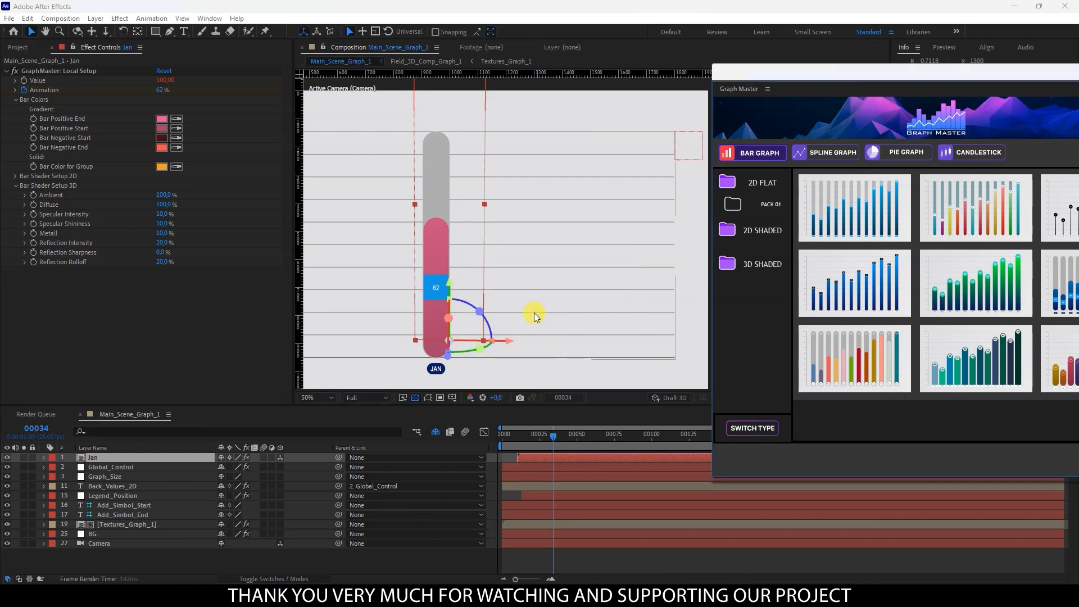
pyautogui.click(508, 458)
pyautogui.moveTo(429, 246); pyautogui.dragTo(449, 238)
pyautogui.scroll(-2, 445, 235)
pyautogui.scroll(2, 450, 238)
# - Apply the green-bar style from the 2D Shaded pack, and replace it with the blue style on narrow dark tracks
pyautogui.click(753, 230)
pyautogui.click(981, 299)
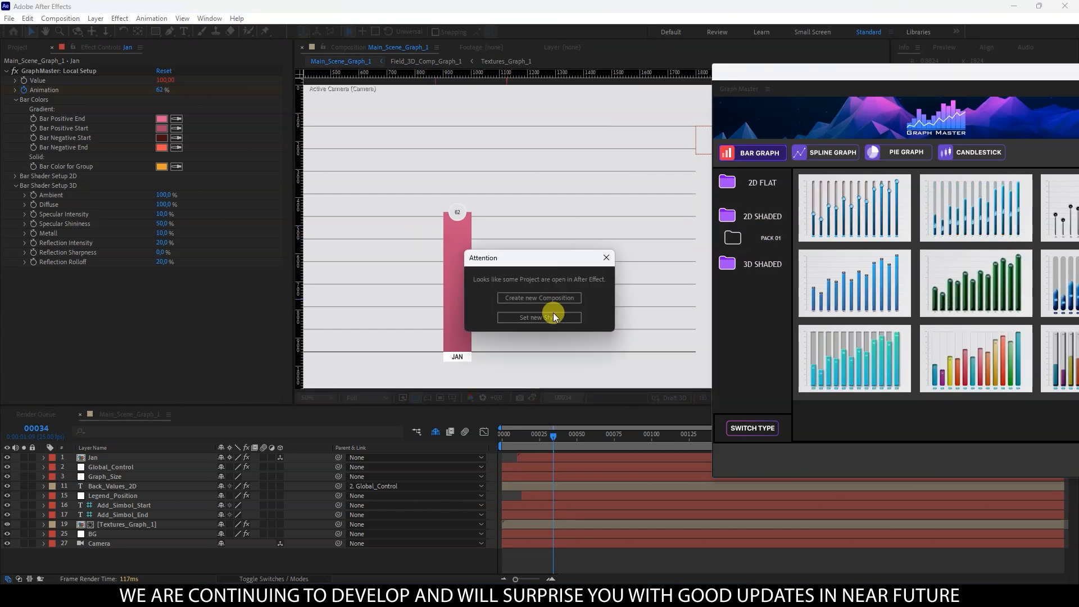
pyautogui.click(538, 317)
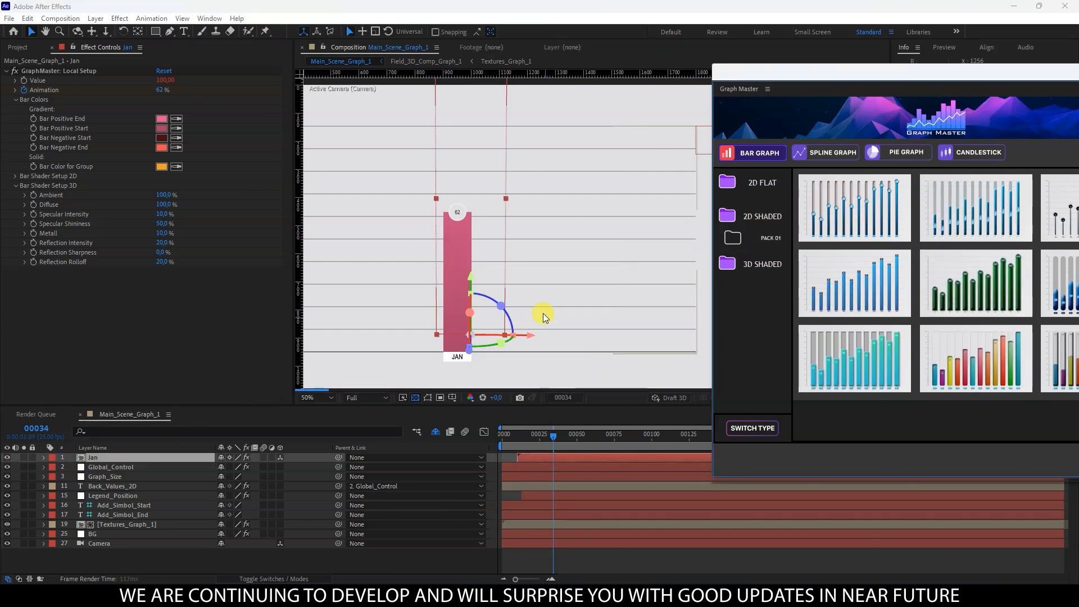
pyautogui.click(848, 212)
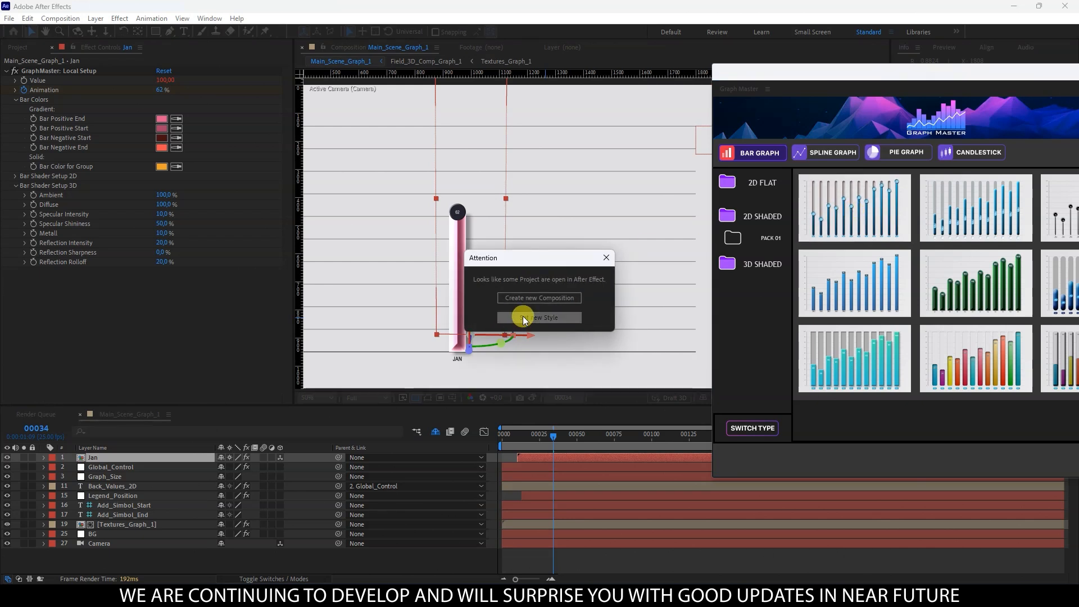
pyautogui.click(523, 317)
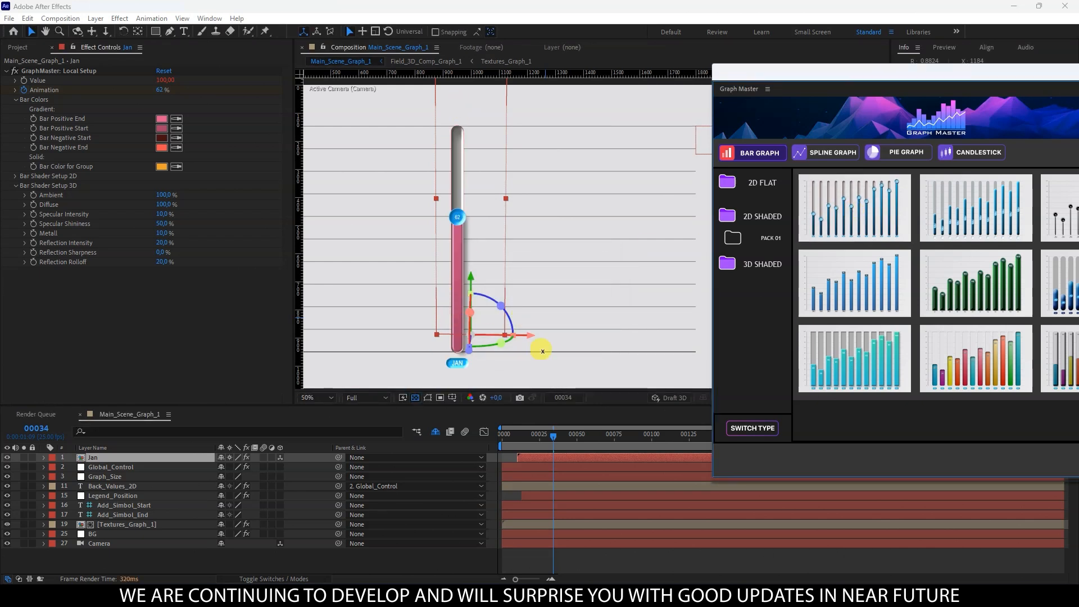